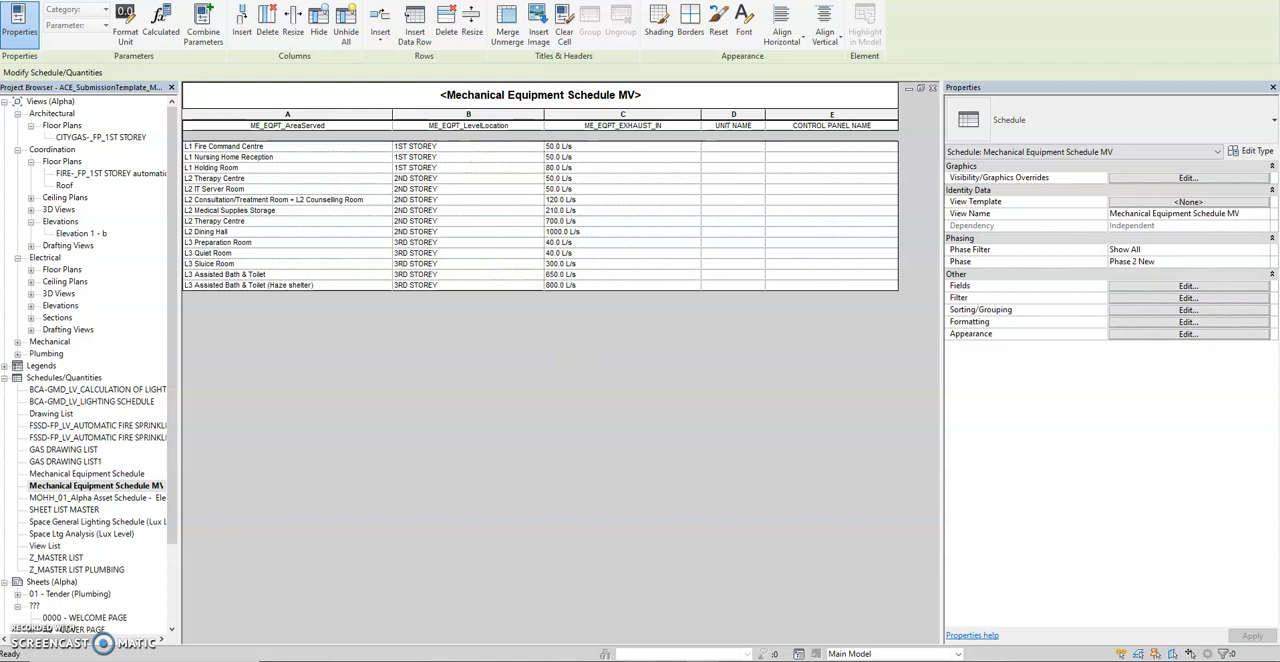
Switch to the Mechanical Equipment Schedule MV workbook in Excel and enlarge its window to show the whole table.
left_click(668, 612)
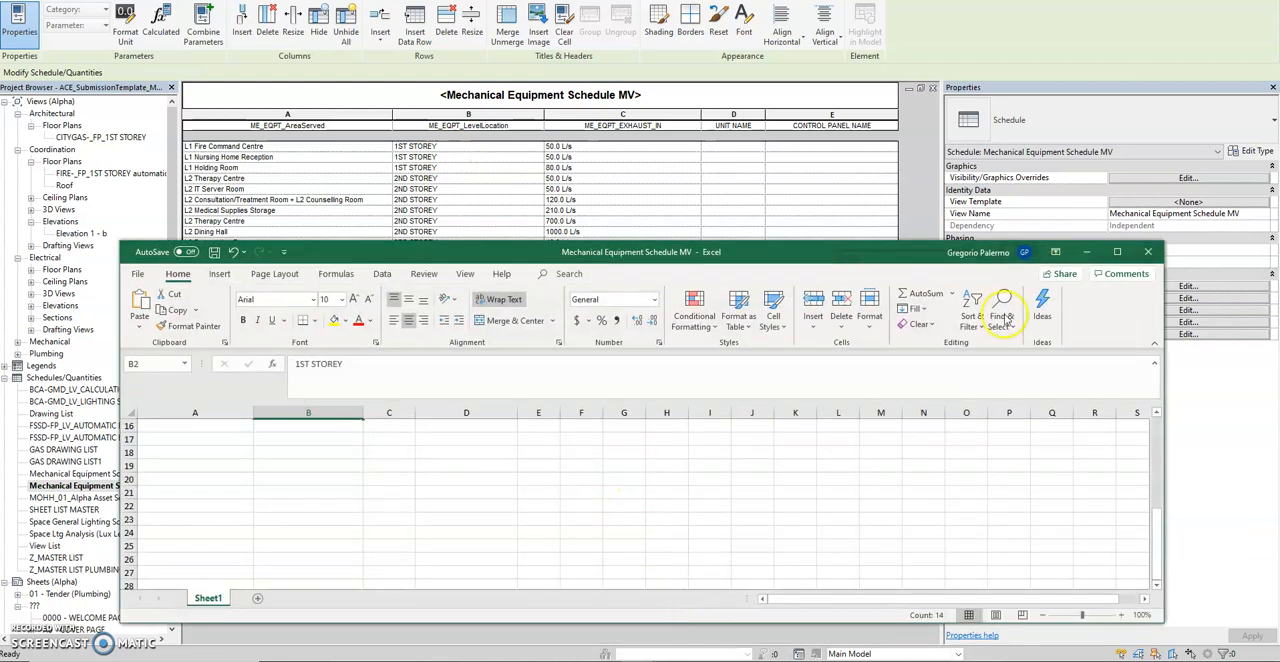
scroll(408, 538, "up", 5)
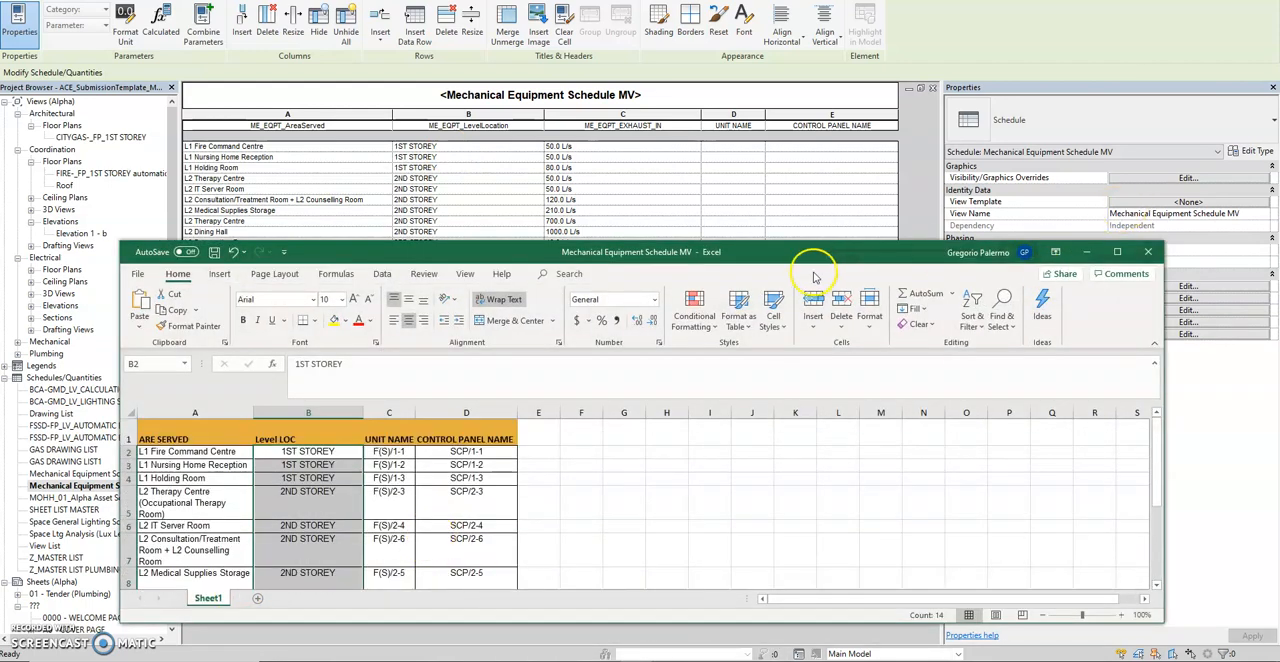
left_click_drag(820, 251, 870, 66)
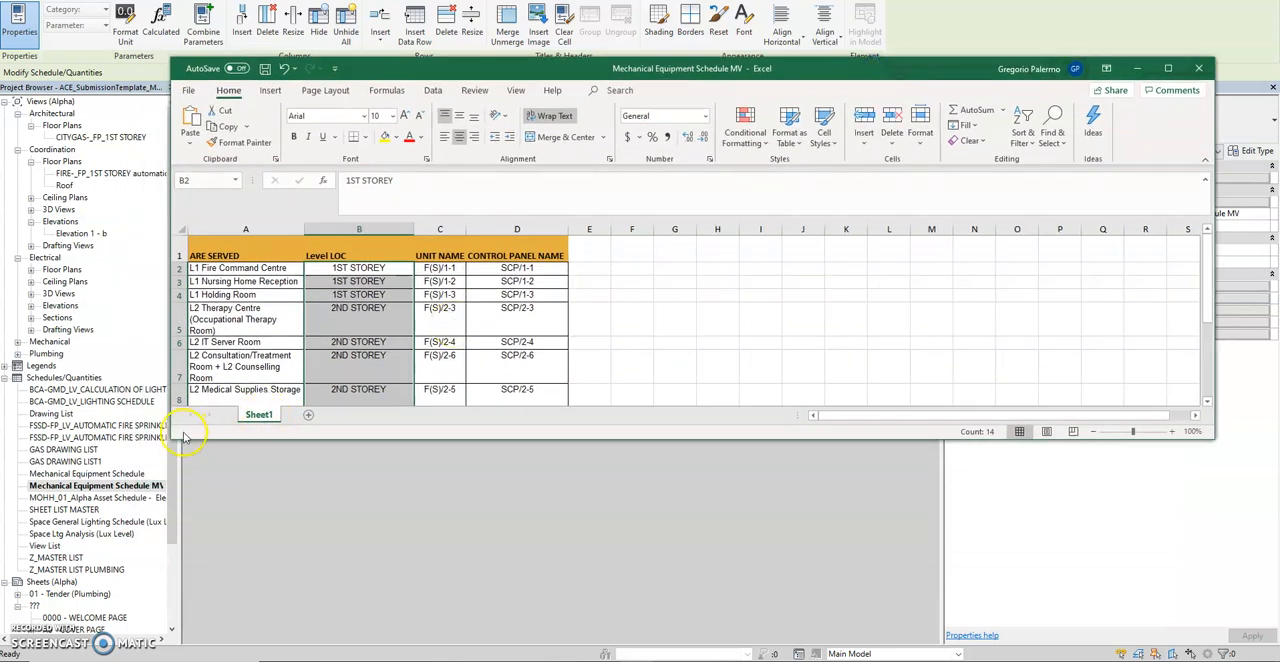
left_click_drag(172, 442, 23, 591)
left_click(507, 438)
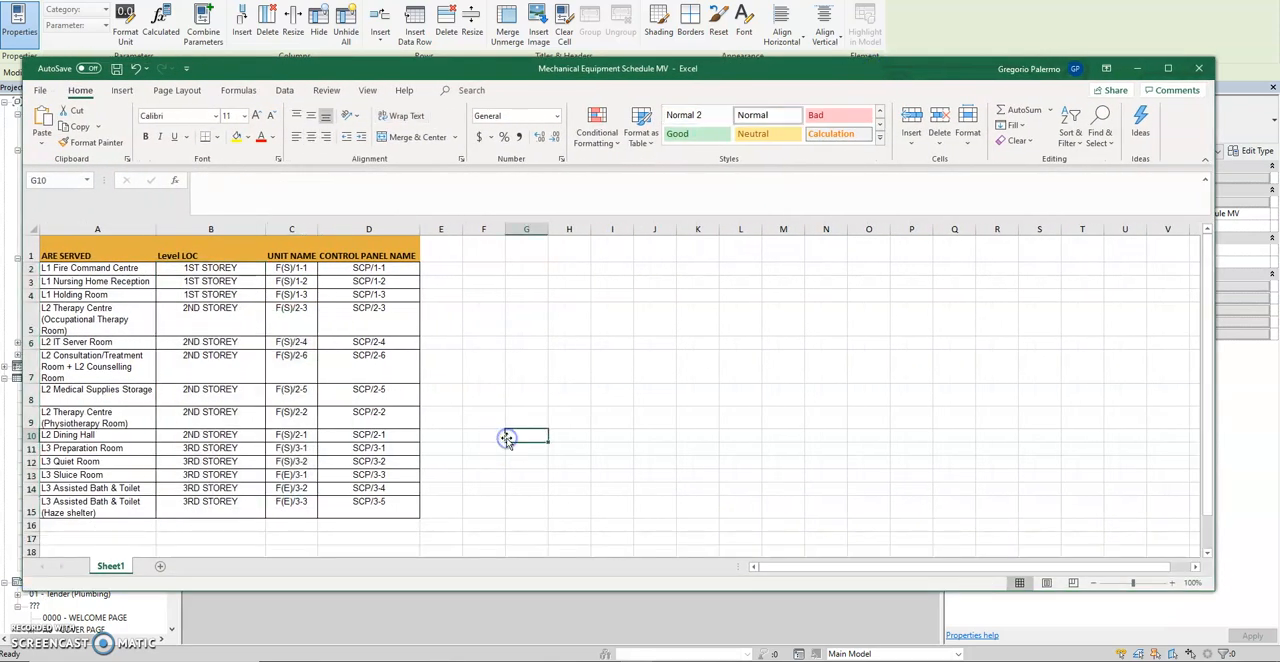
Review the area, level, UNIT NAME and CONTROL PANEL NAME columns in the workbook, and minimize it.
left_click(104, 229)
left_click(196, 229, "ctrl")
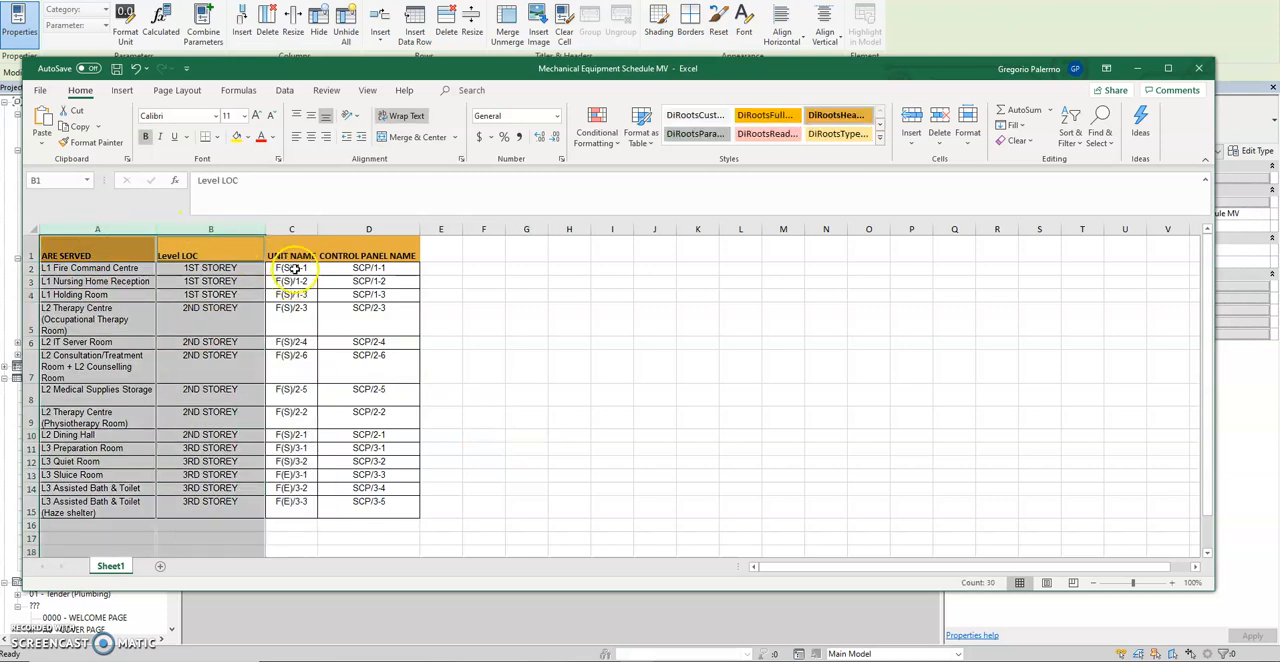
left_click(292, 257)
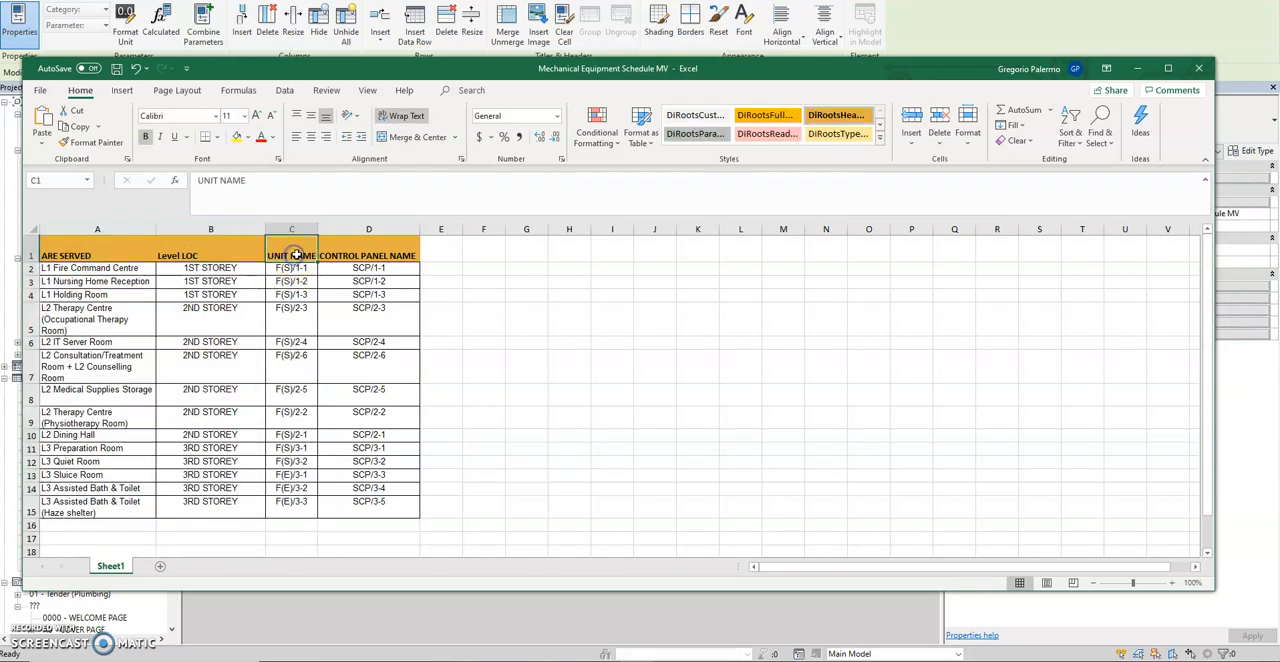
left_click(366, 253)
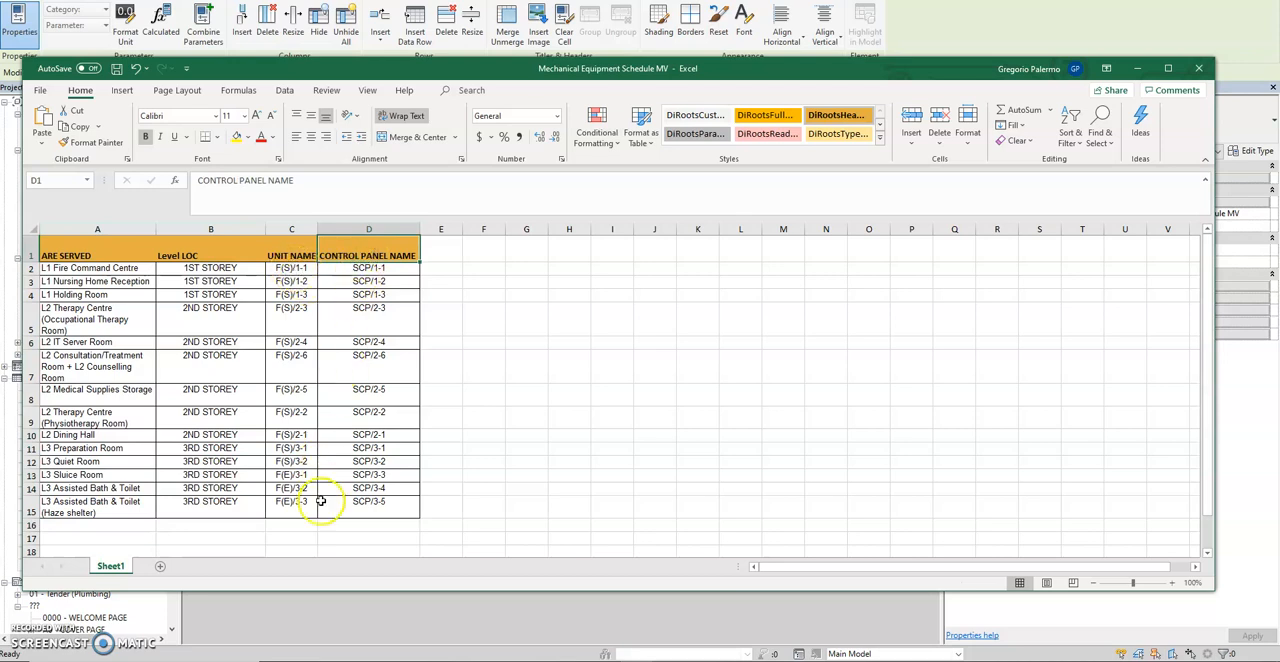
left_click(1137, 68)
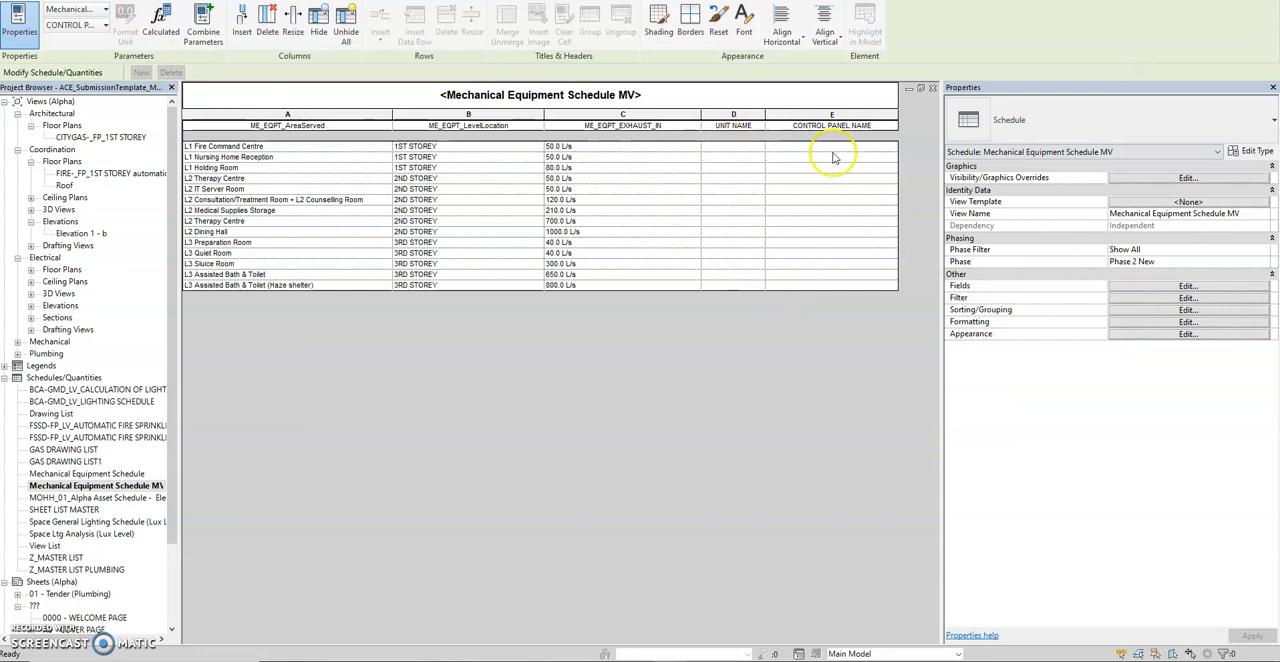
Switch to Dynamo and open the EQPT_Schedule_Auto.dyn graph from the EQUIPMENT_Schedule_Automat info folder.
left_click(634, 444)
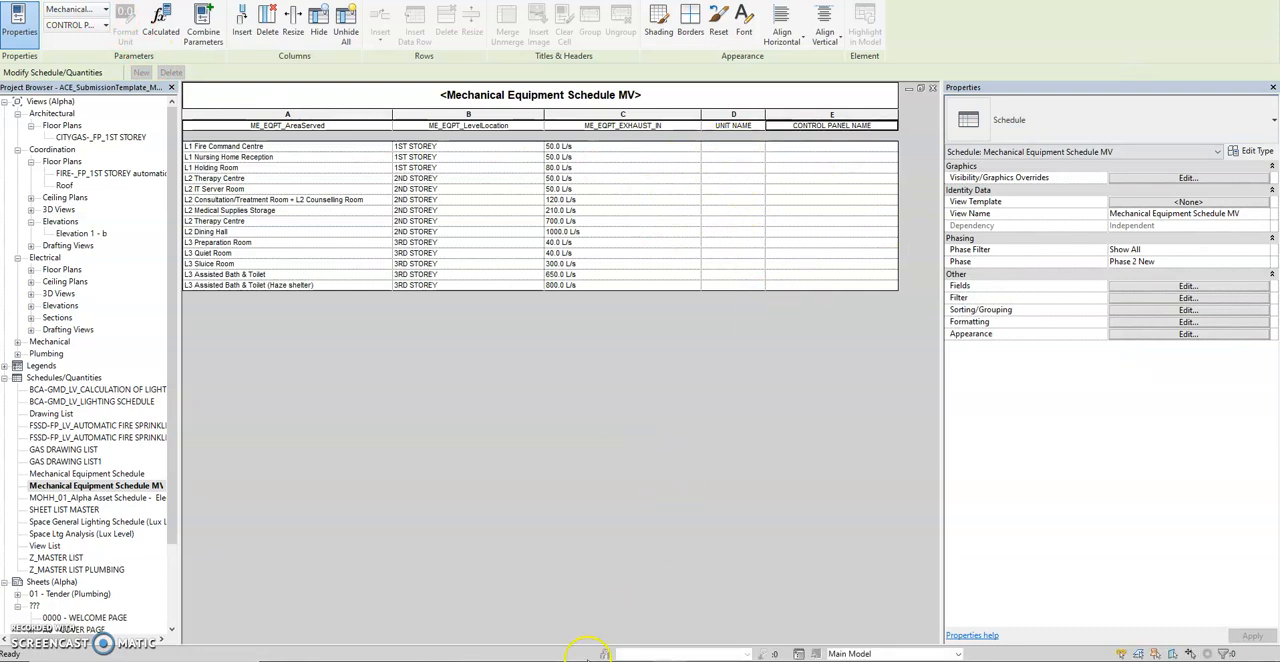
left_click(720, 600)
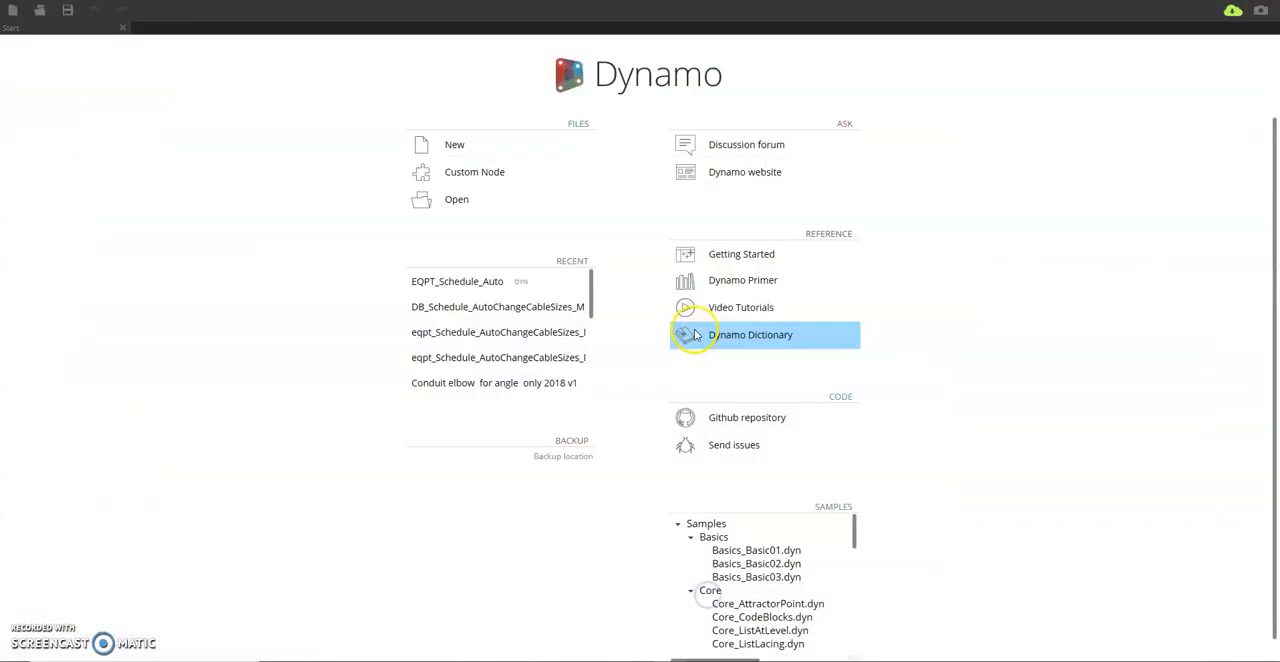
left_click(418, 193)
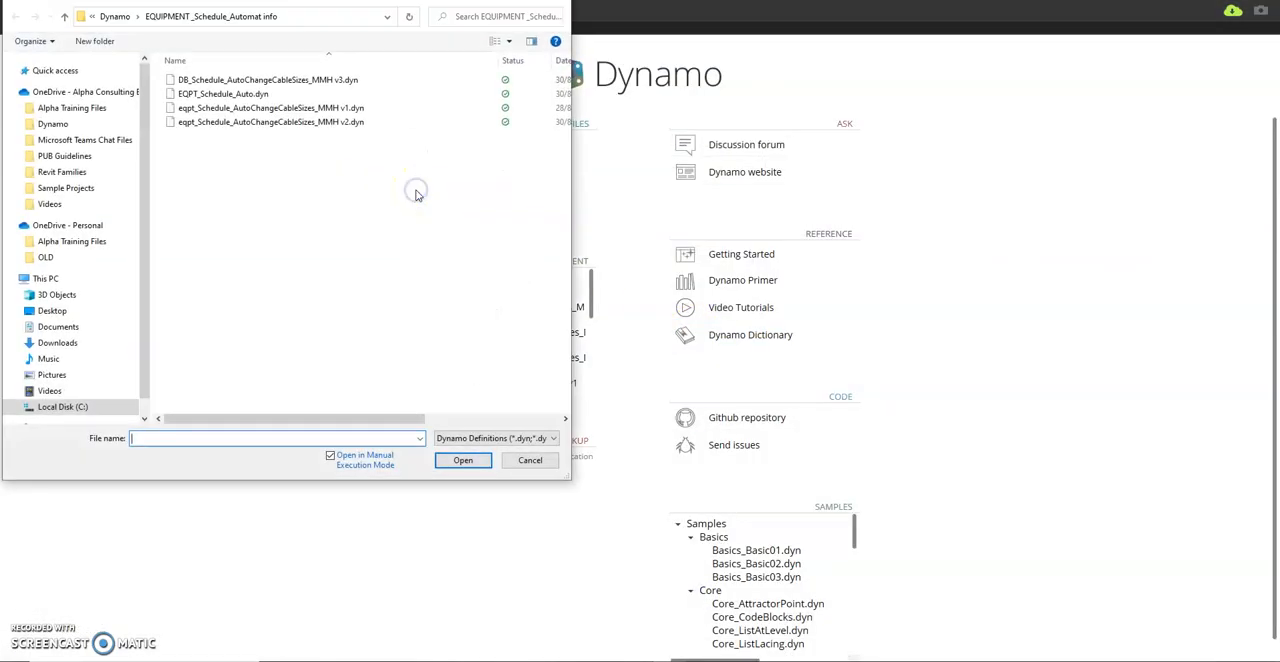
left_click(558, 60)
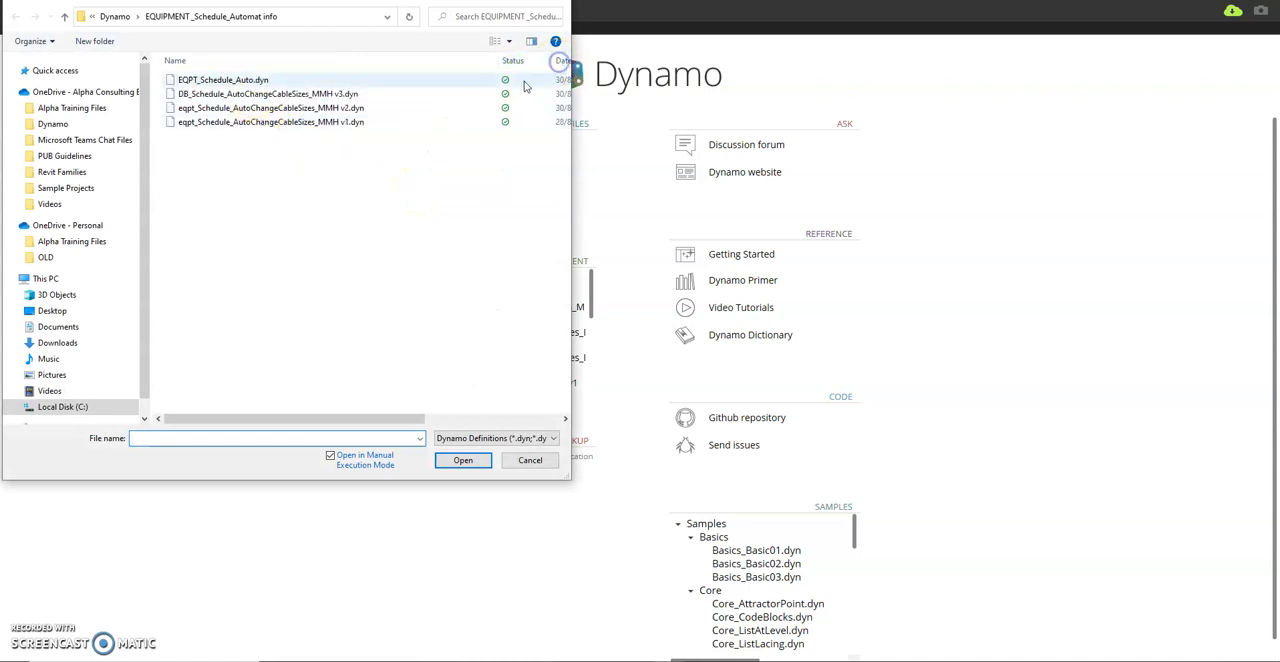
left_click(259, 81)
left_click(349, 277)
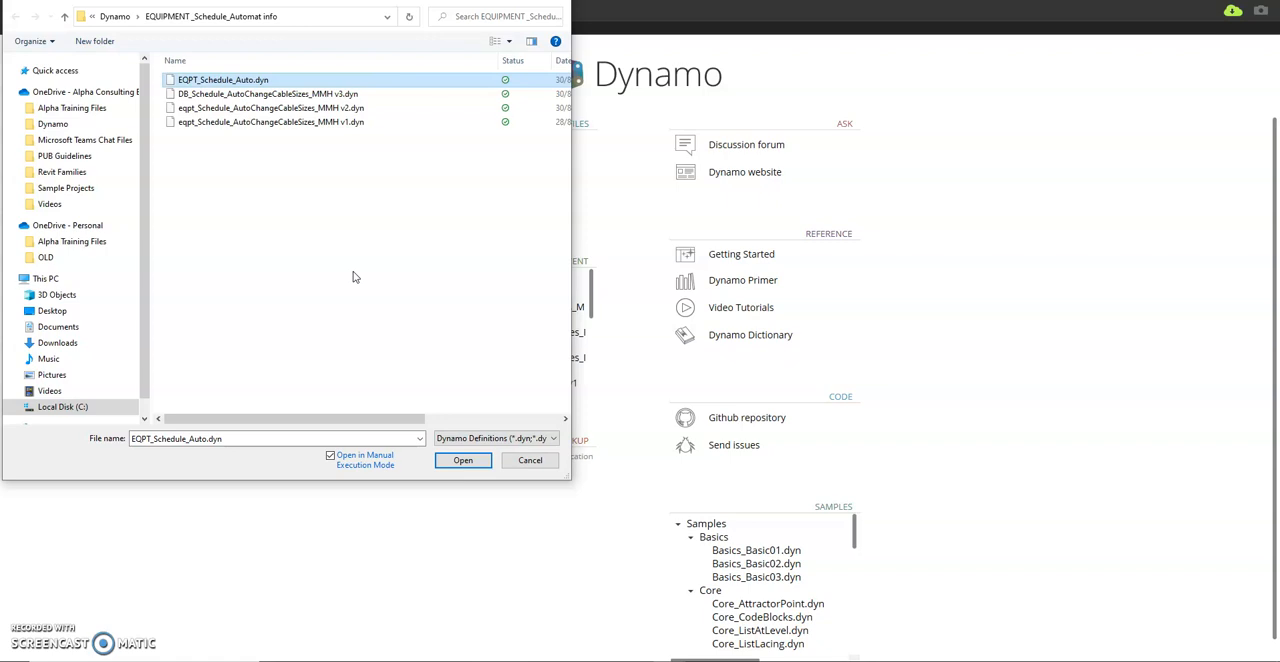
left_click(356, 15)
left_click_drag(364, 0, 421, 61)
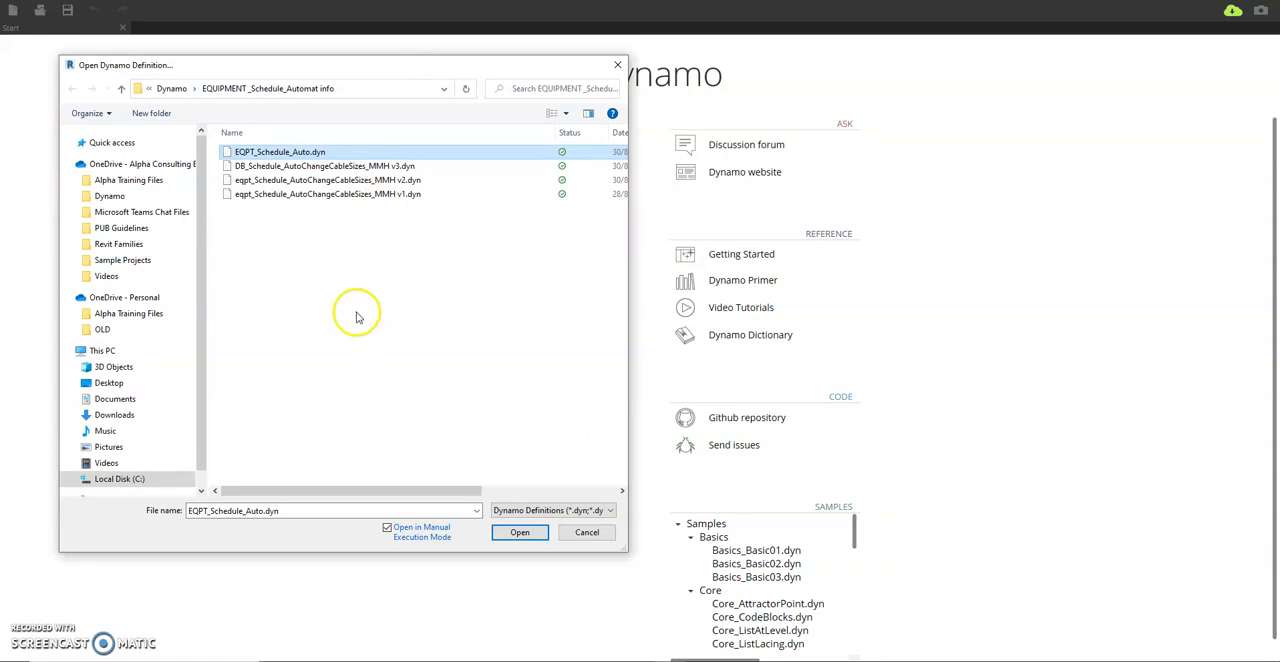
left_click(520, 538)
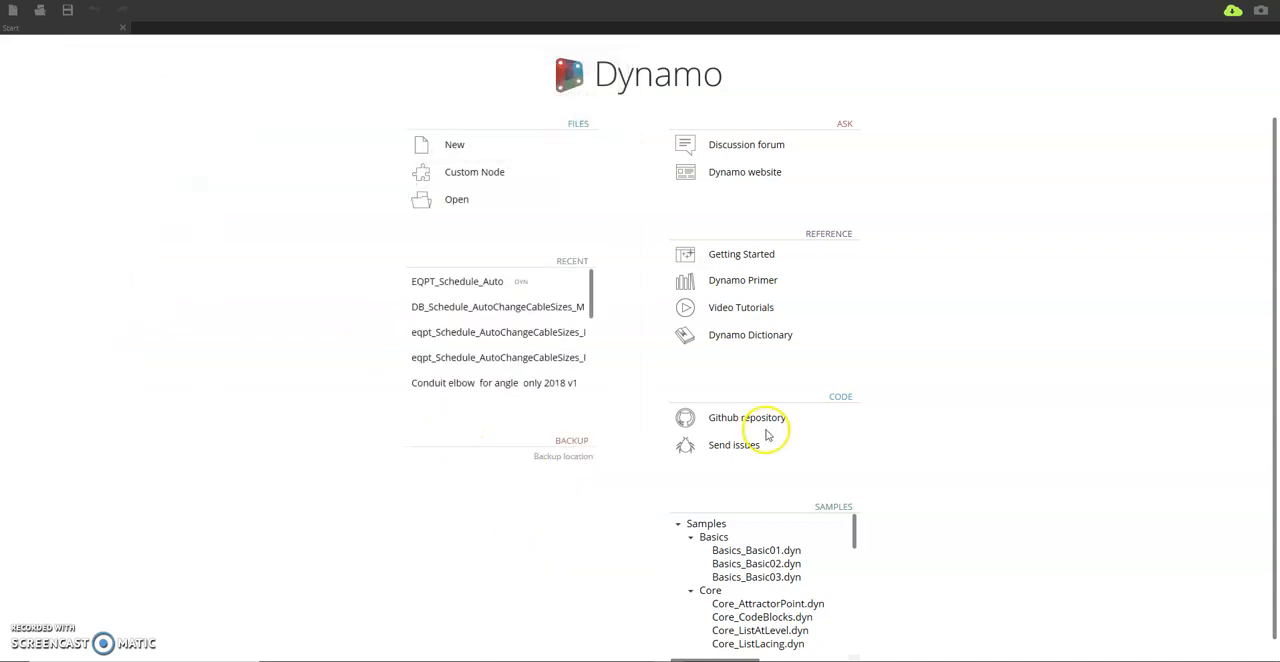
Examine the nodes that filter Mechanical Equipment elements by name and read their area and level parameters.
scroll(837, 400, "down", 3)
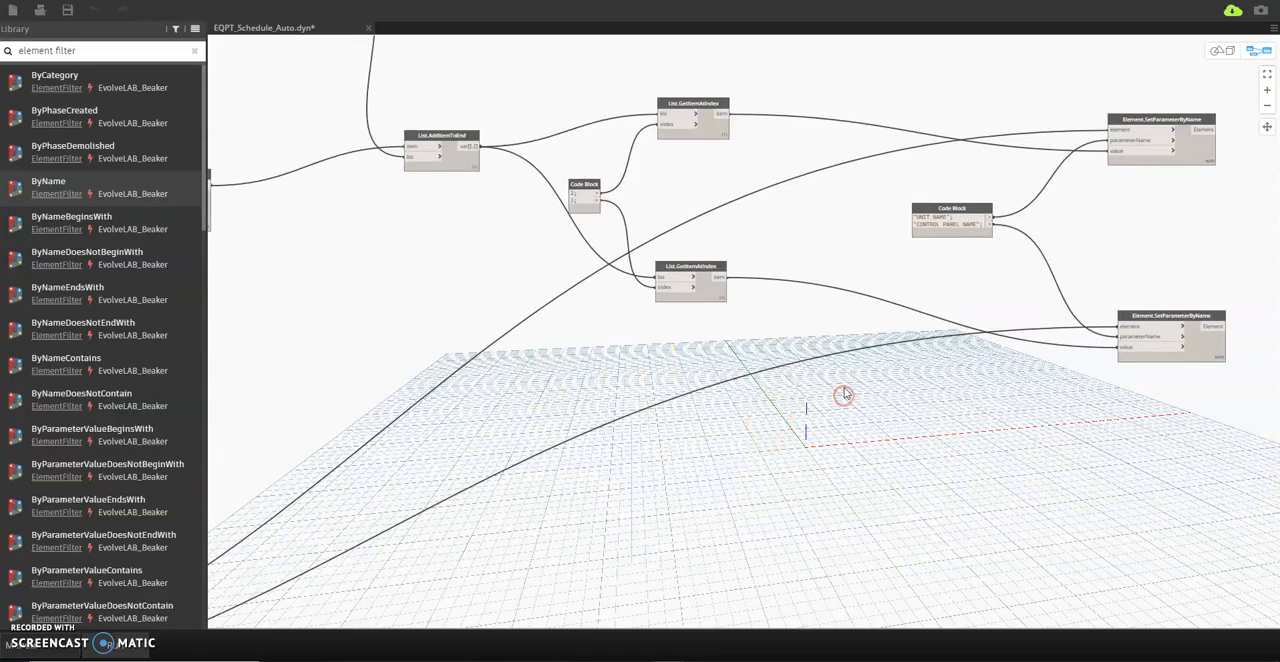
left_click(786, 333)
scroll(786, 333, "up", 2)
scroll(557, 423, "up", 3)
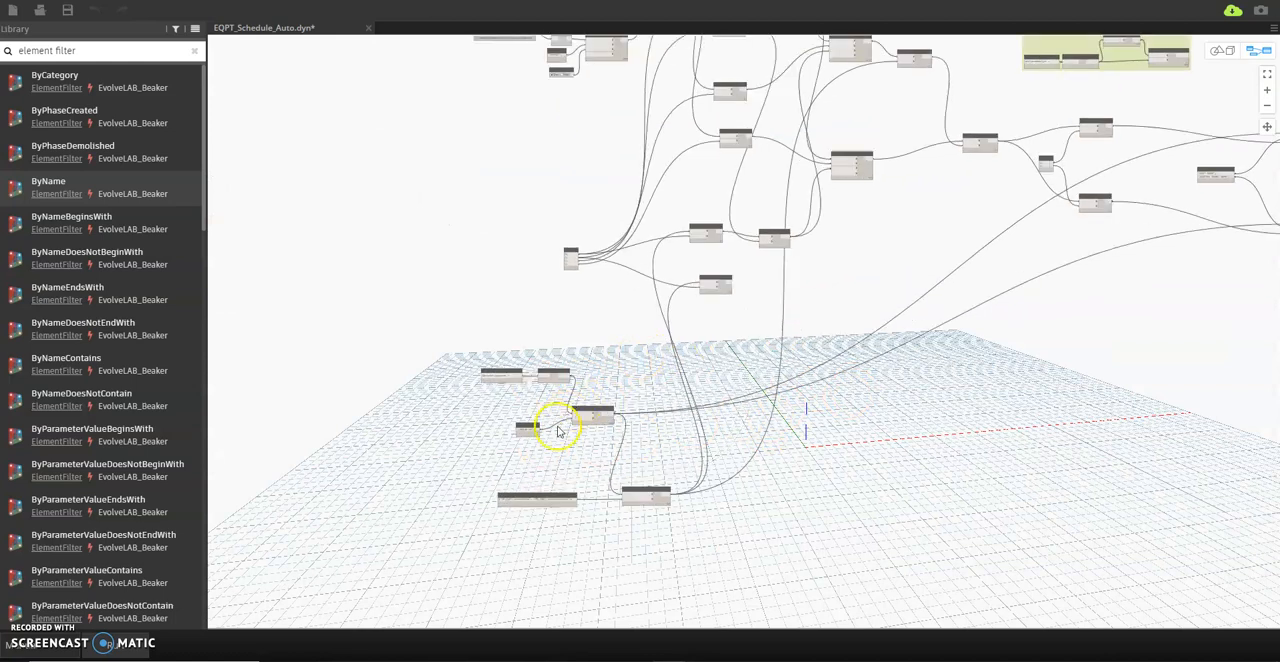
scroll(553, 507, "up", 2)
left_click_drag(431, 229, 385, 253)
left_click_drag(523, 230, 454, 321)
left_click(391, 251)
left_click_drag(391, 251, 375, 305)
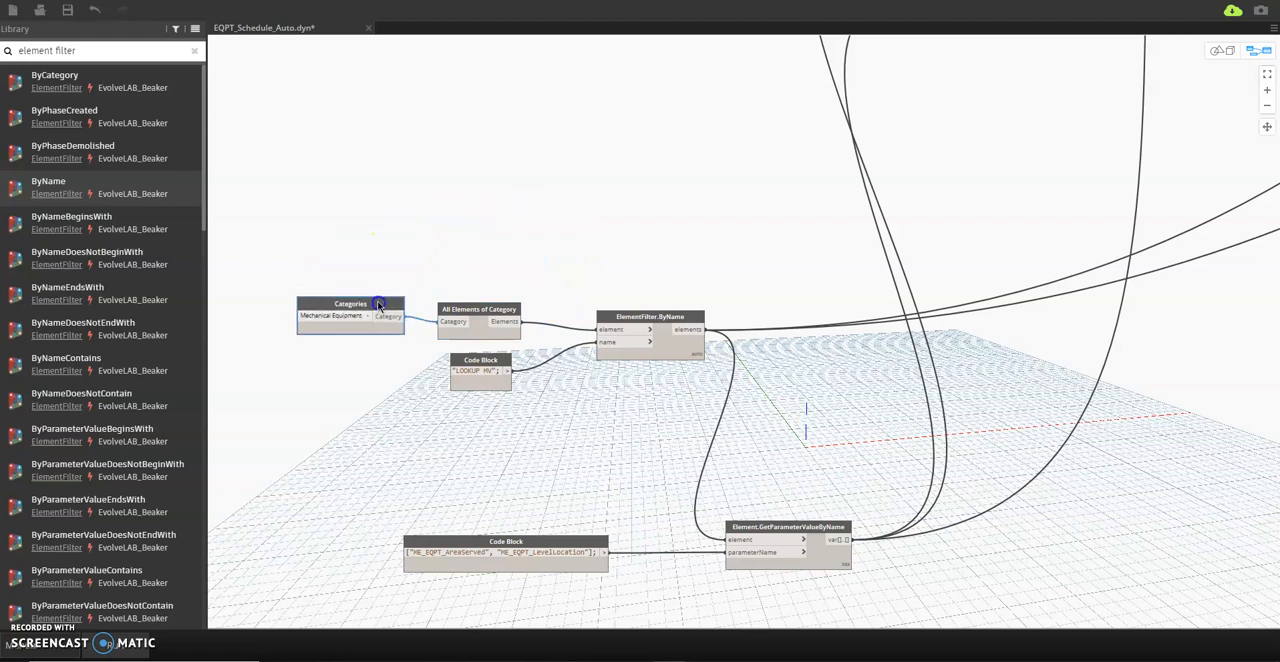
scroll(414, 343, "up", 1)
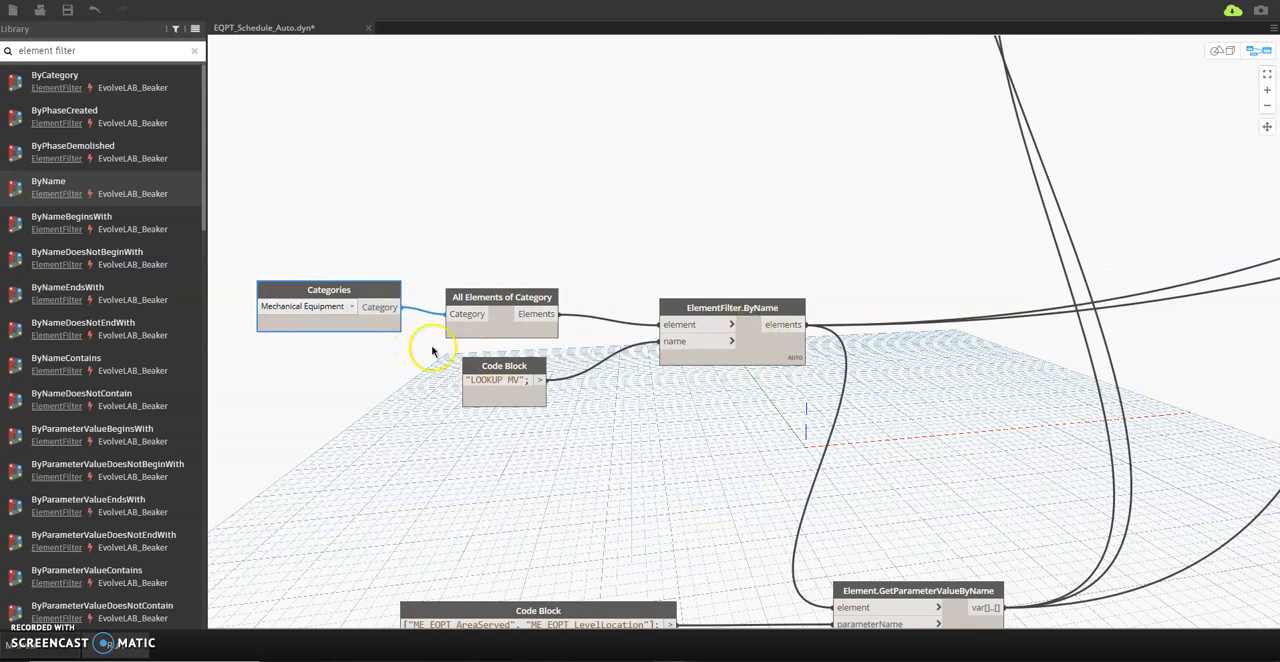
scroll(634, 263, "down", 2)
scroll(571, 331, "up", 1)
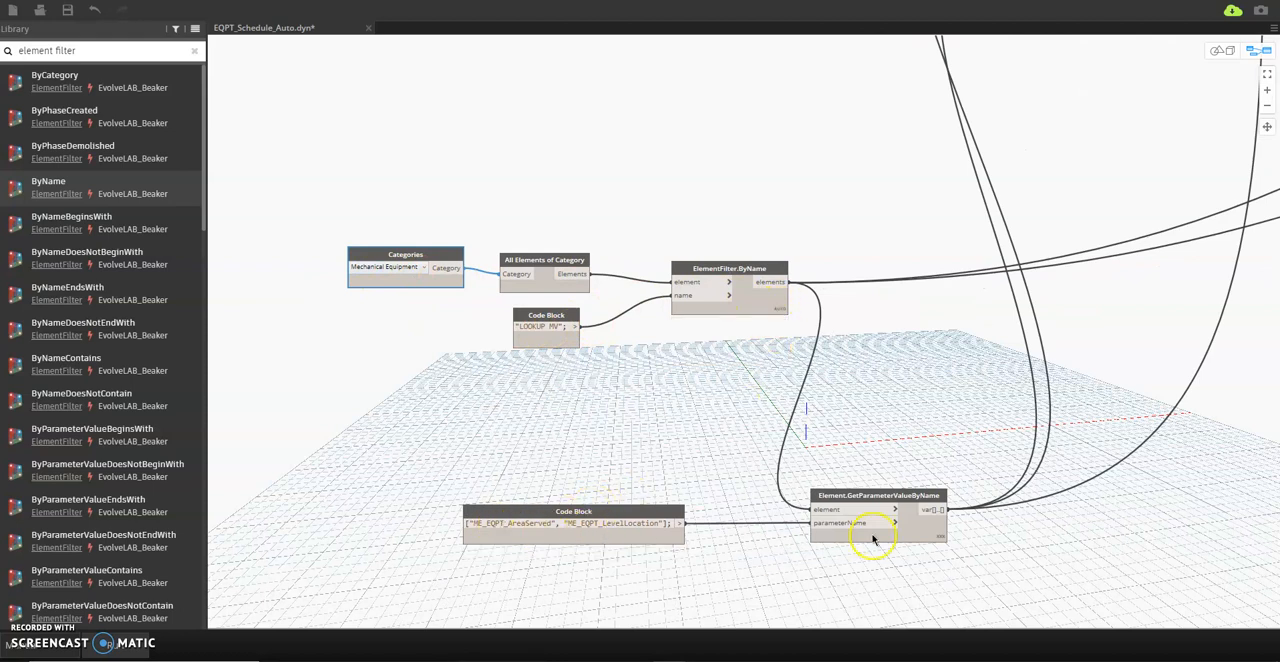
Examine the list index nodes and the File Path and Data.ImportExcel nodes that read the equipment workbook.
scroll(712, 408, "down", 2)
middle_click_drag(816, 240, 685, 386)
scroll(530, 128, "up", 2)
middle_click_drag(886, 171, 881, 251)
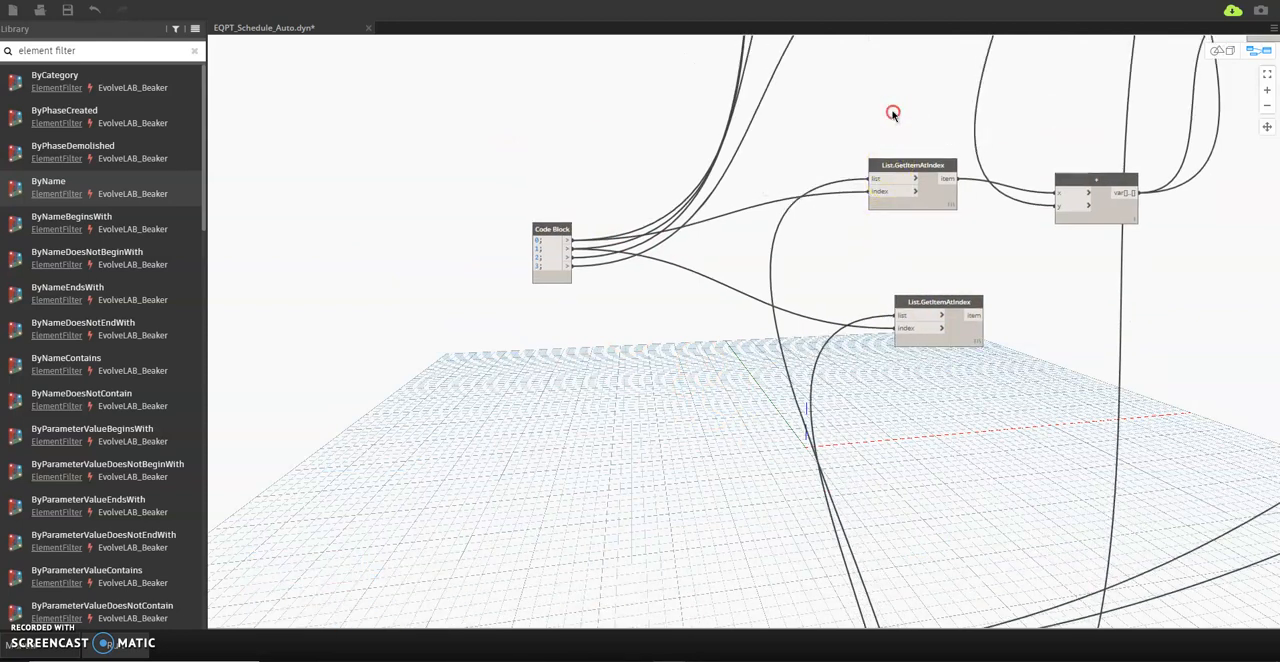
middle_click_drag(893, 112, 897, 316)
scroll(897, 316, "down", 3)
middle_click_drag(730, 138, 737, 334)
scroll(661, 118, "up", 2)
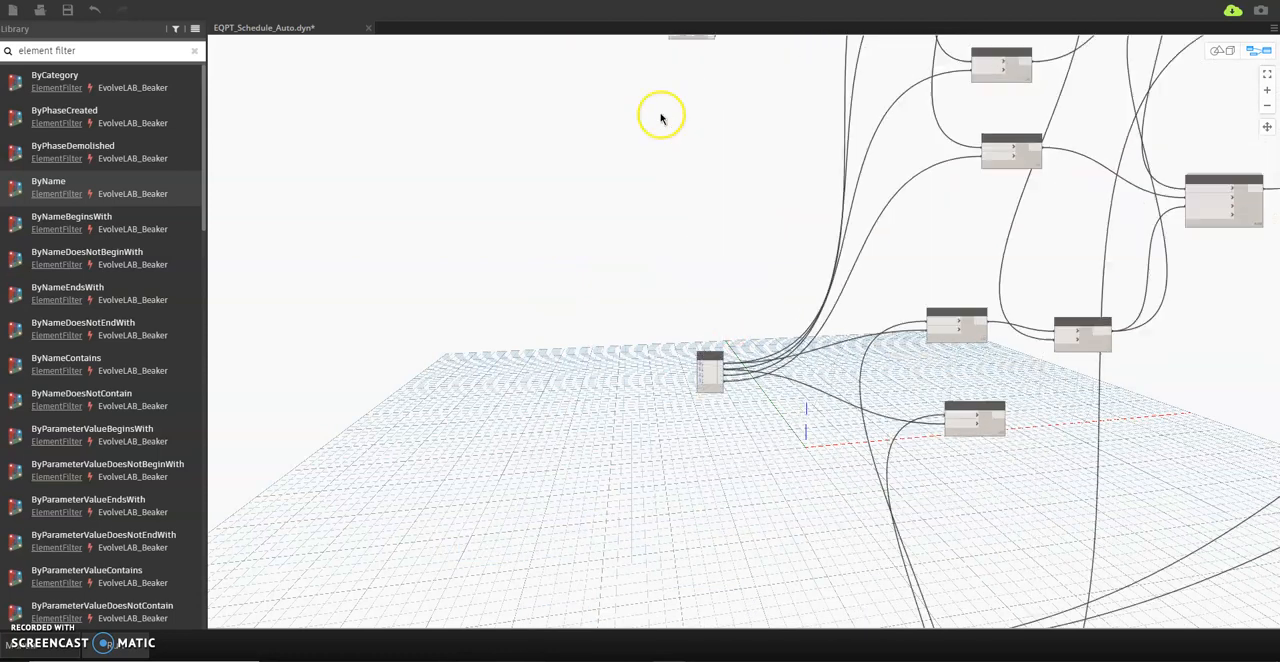
scroll(664, 117, "down", 3)
middle_click_drag(669, 158, 649, 346)
scroll(607, 138, "up", 4)
scroll(609, 145, "up", 1)
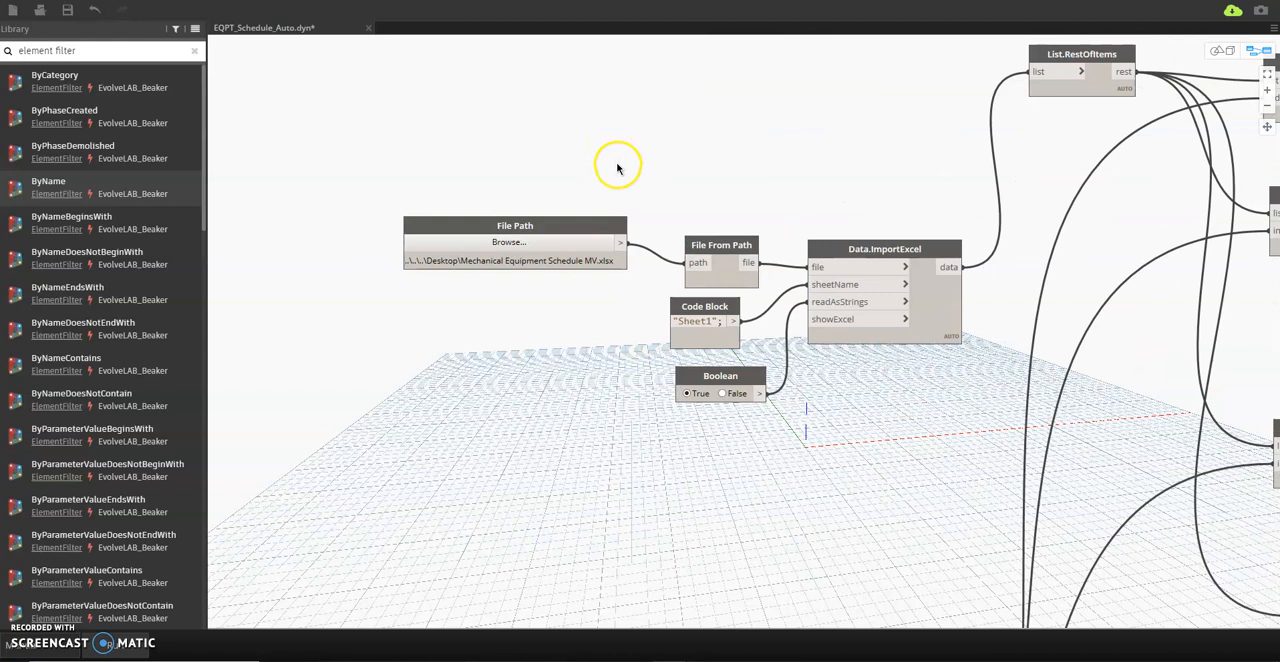
mouse_move(955, 342)
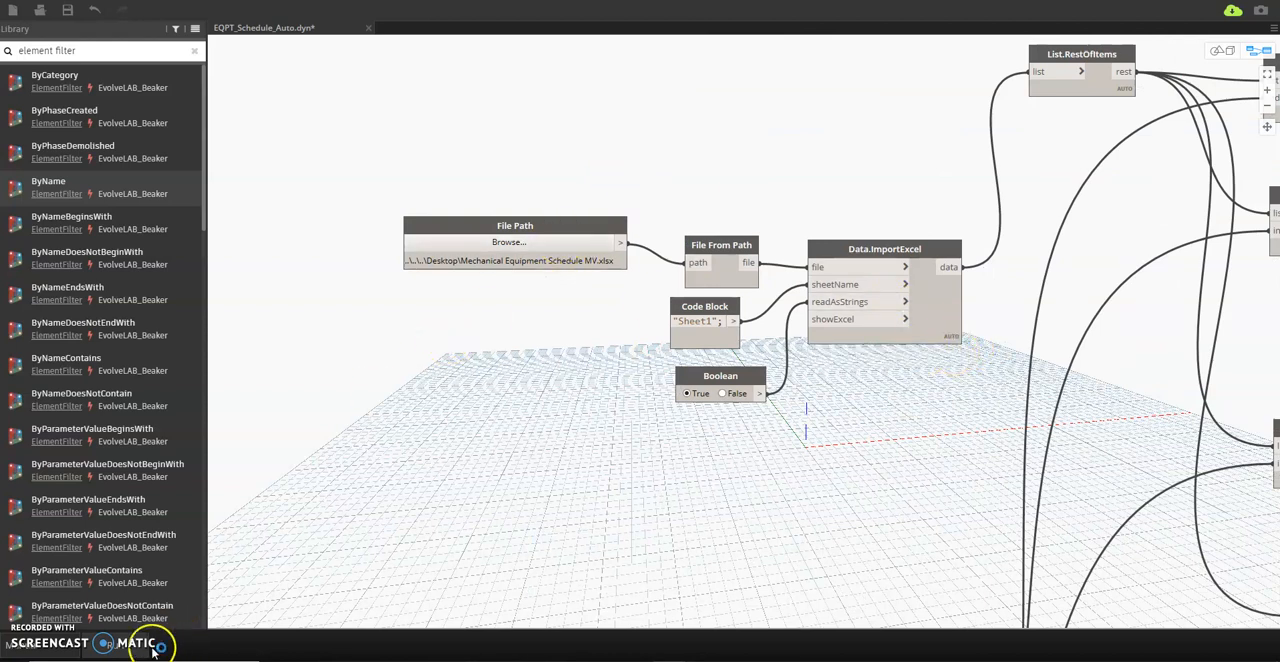
Freeze both Element.SetParameterByName nodes that write the UNIT NAME and CONTROL PANEL NAME values.
scroll(668, 376, "down", 4)
middle_click_drag(846, 434, 423, 360)
scroll(555, 330, "down", 3)
middle_click_drag(795, 422, 480, 416)
scroll(788, 417, "up", 3)
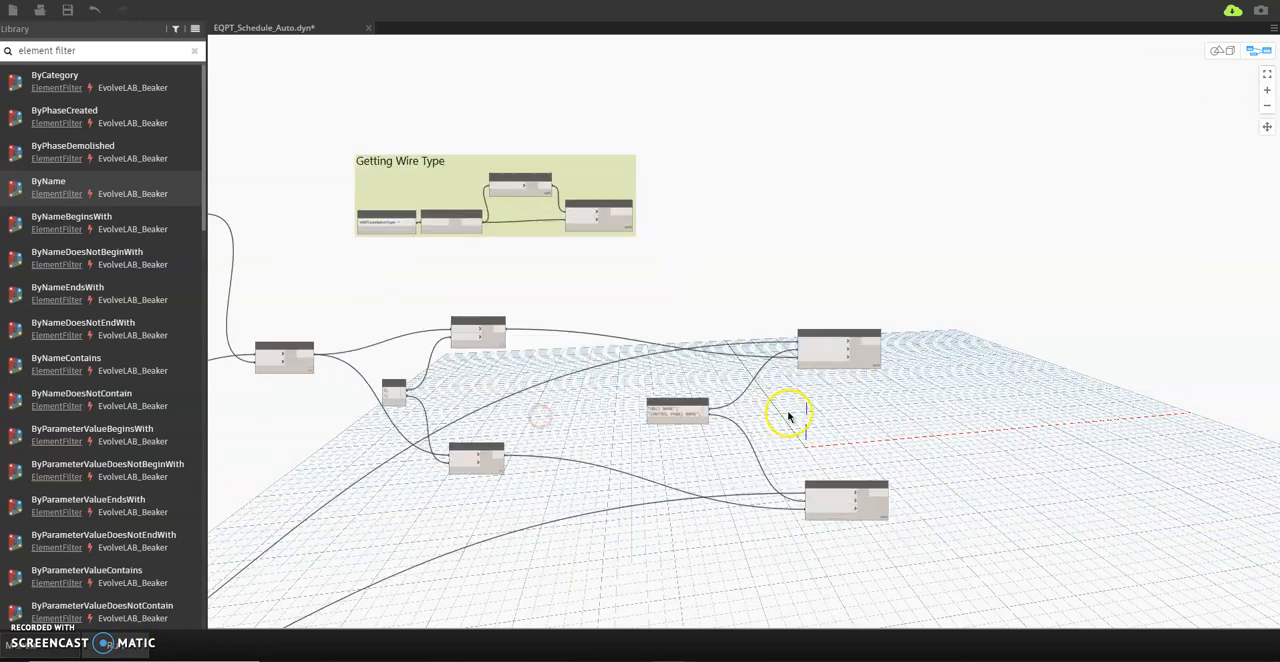
right_click(872, 509)
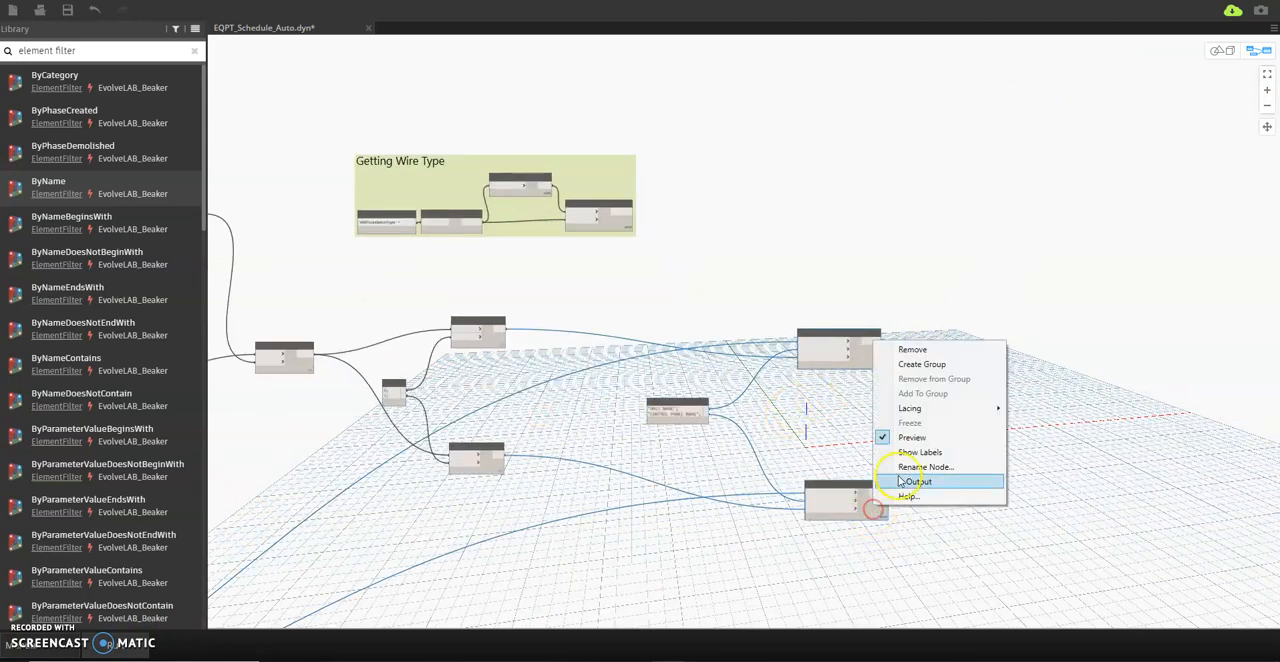
left_click(829, 445)
scroll(852, 405, "up", 2)
scroll(857, 400, "up", 1)
right_click(868, 343)
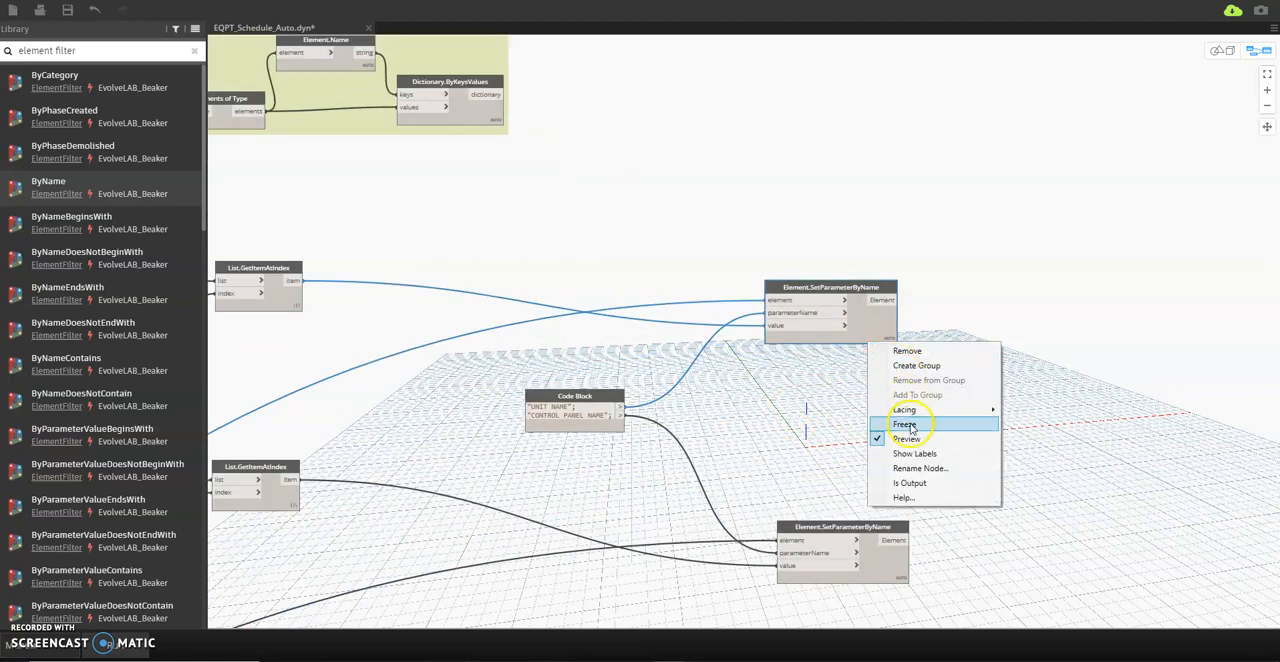
left_click(908, 426)
right_click(884, 568)
left_click(905, 478)
Set the graph's run mode to Automatic.
scroll(944, 378, "down", 5)
middle_click_drag(945, 379, 1079, 346)
left_click(68, 647)
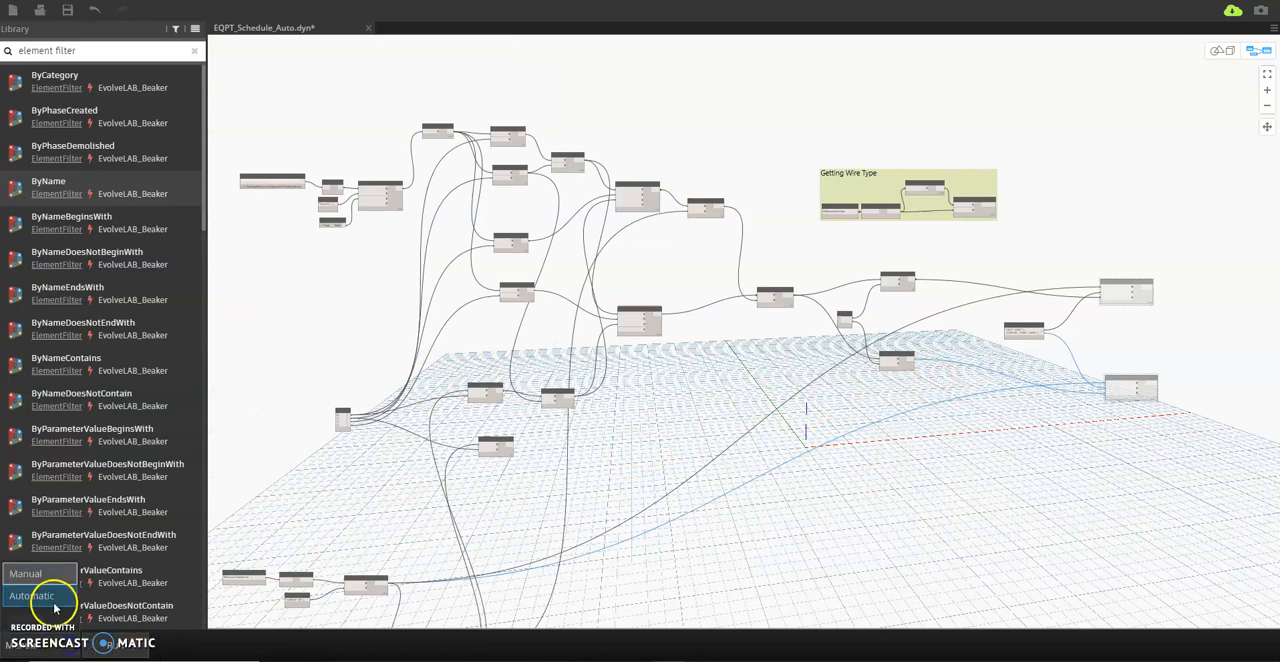
left_click(54, 602)
Display the output list of the Element.GetParameterValueByName node to check the equipment's area and level values.
middle_click_drag(369, 337, 446, 291)
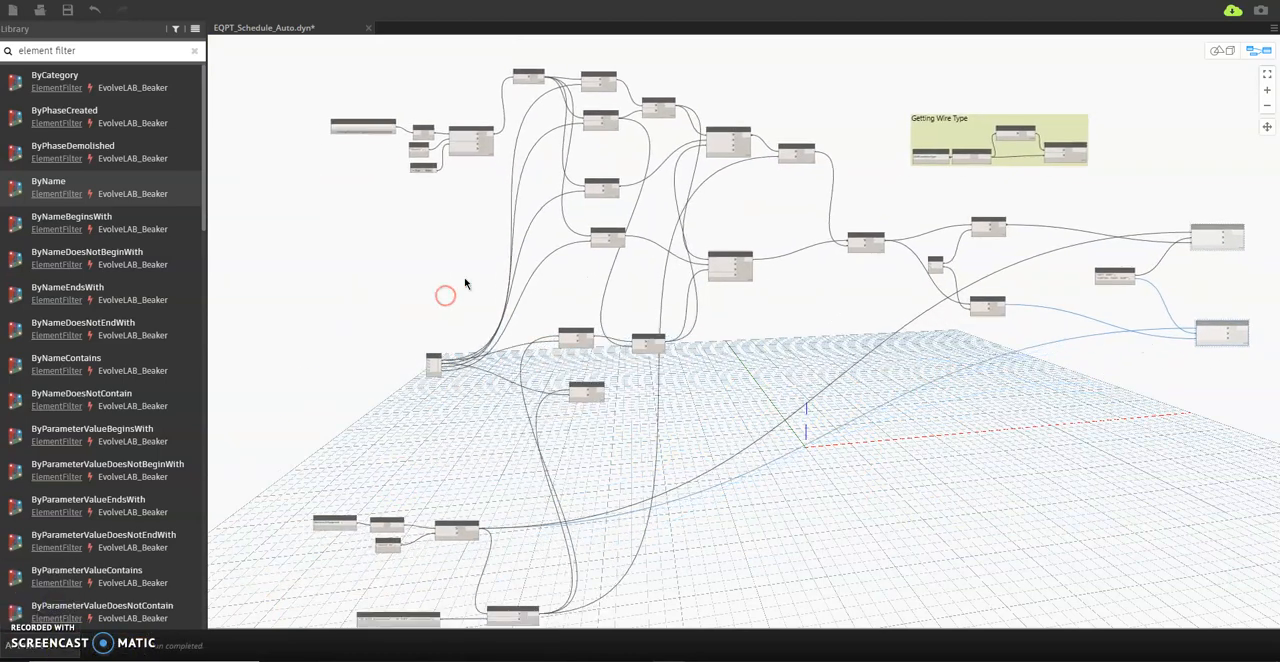
scroll(386, 571, "up", 5)
middle_click_drag(386, 571, 474, 269)
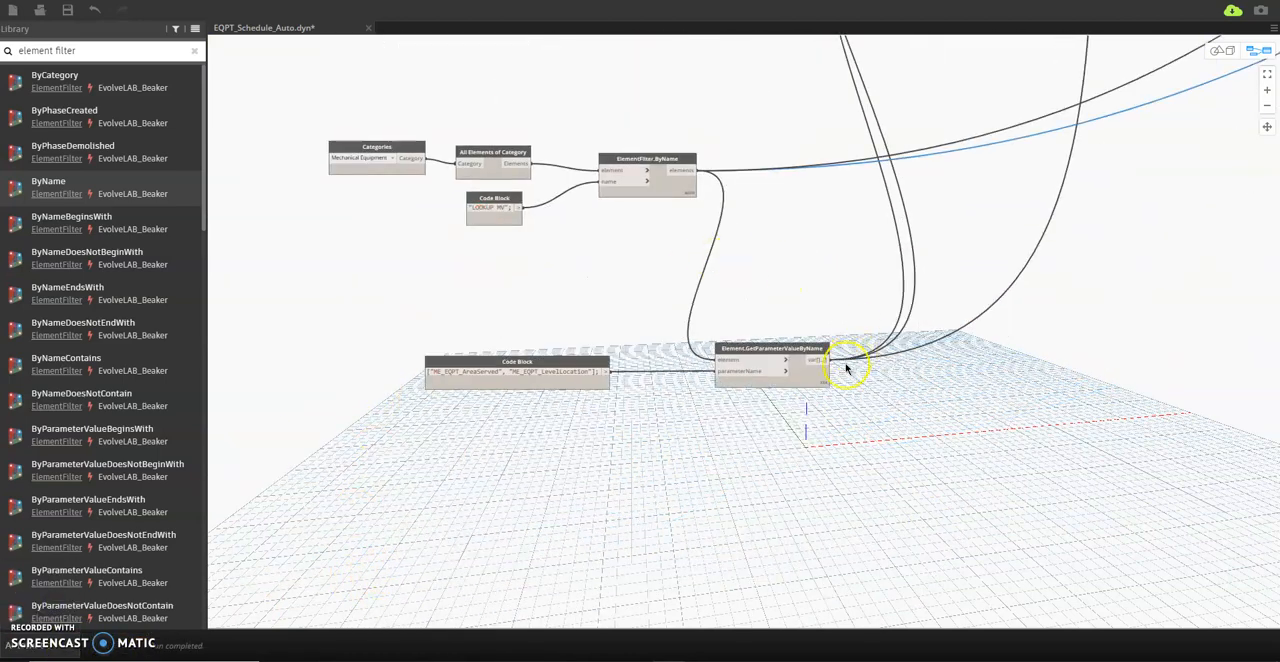
left_click(818, 388)
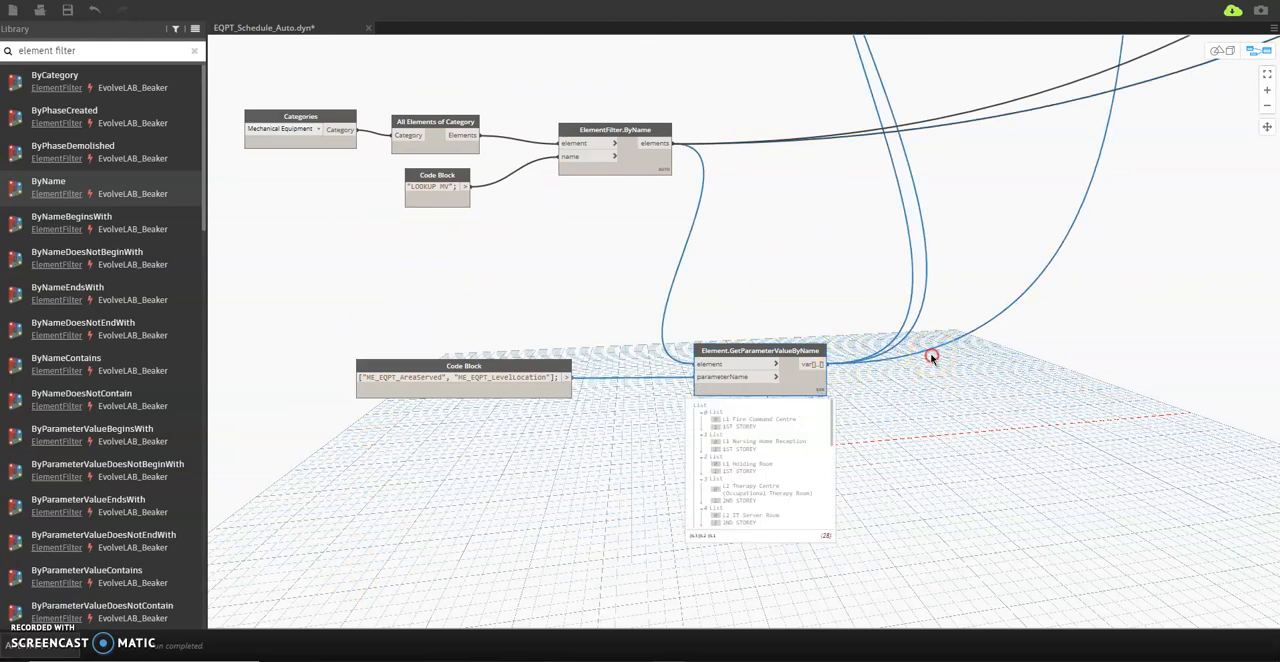
Display the output list of the Data.ImportExcel node to check the rows read from the workbook.
middle_click_drag(934, 355, 875, 434)
scroll(650, 420, "down", 4)
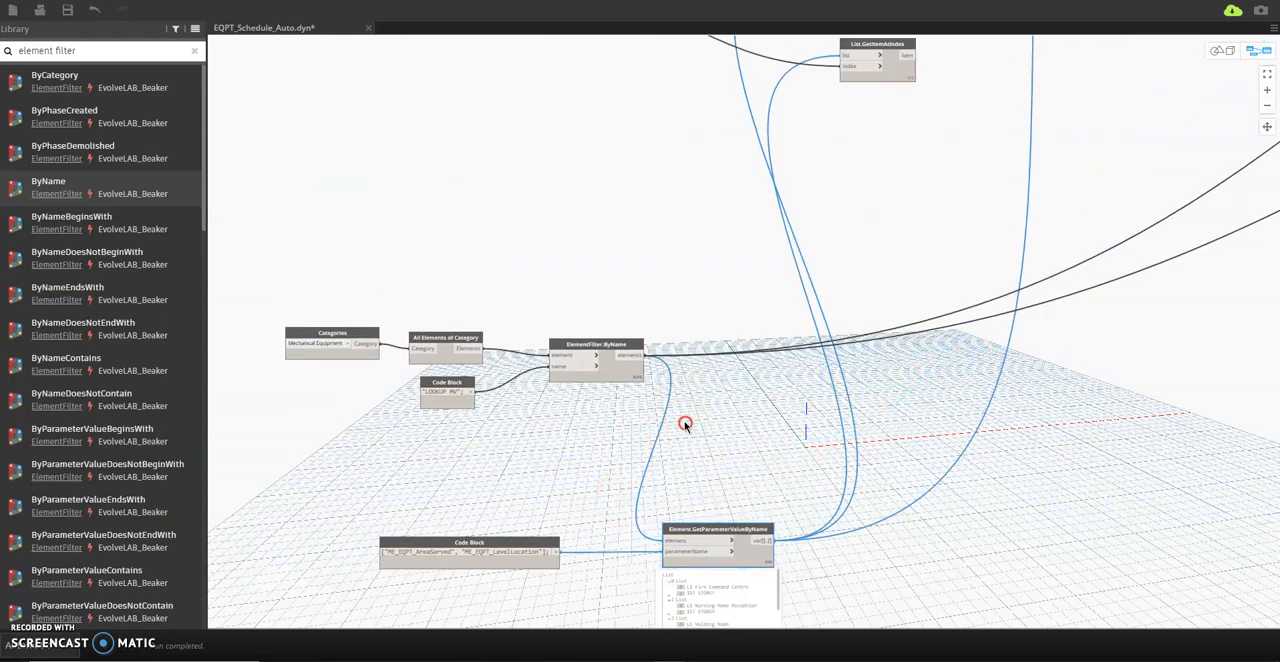
scroll(586, 386, "down", 2)
scroll(634, 234, "up", 6)
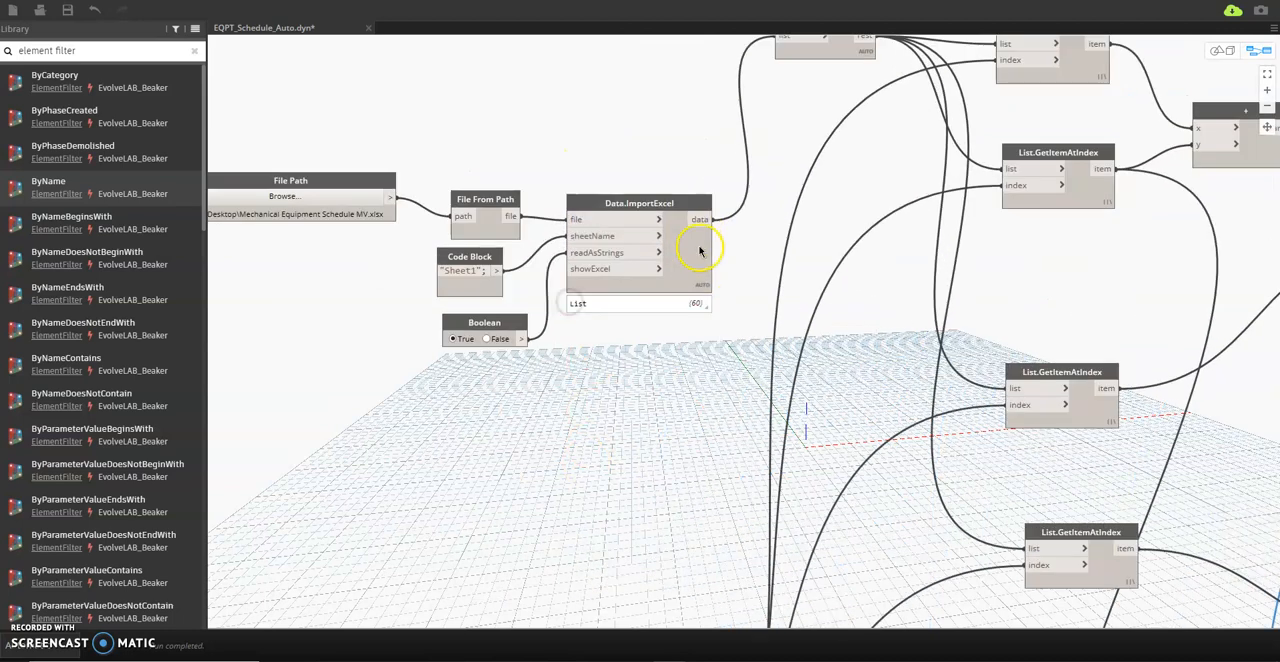
left_click(701, 302)
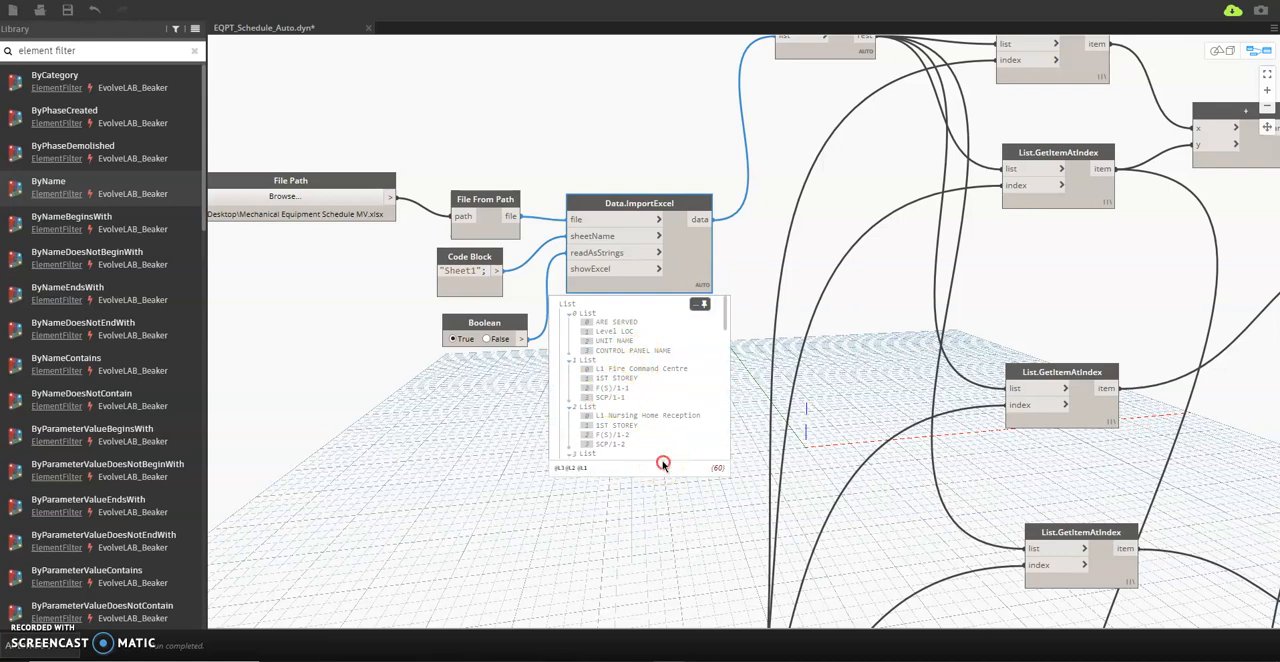
Examine the graph branch that filters the mechanical equipment by name and feeds the Element.GetParameterValueByName node.
scroll(662, 465, "down", 4)
middle_click_drag(662, 465, 580, 185)
middle_click_drag(697, 590, 588, 222)
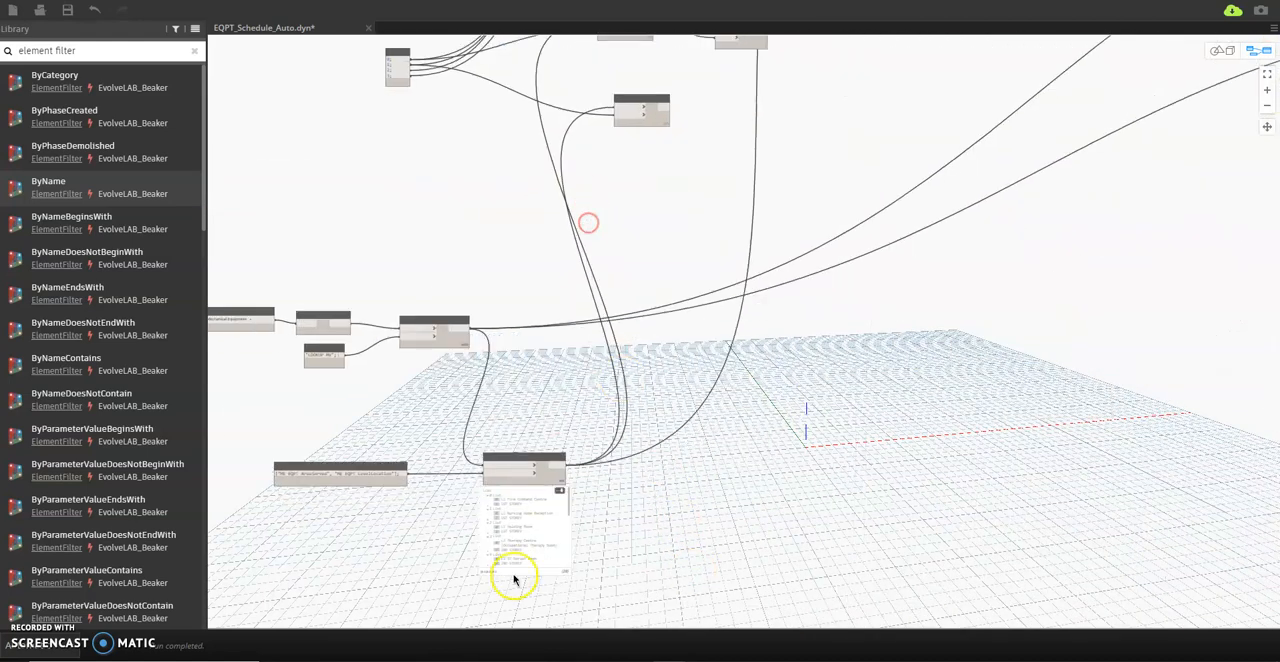
scroll(514, 570, "up", 1)
middle_click_drag(320, 508, 453, 514)
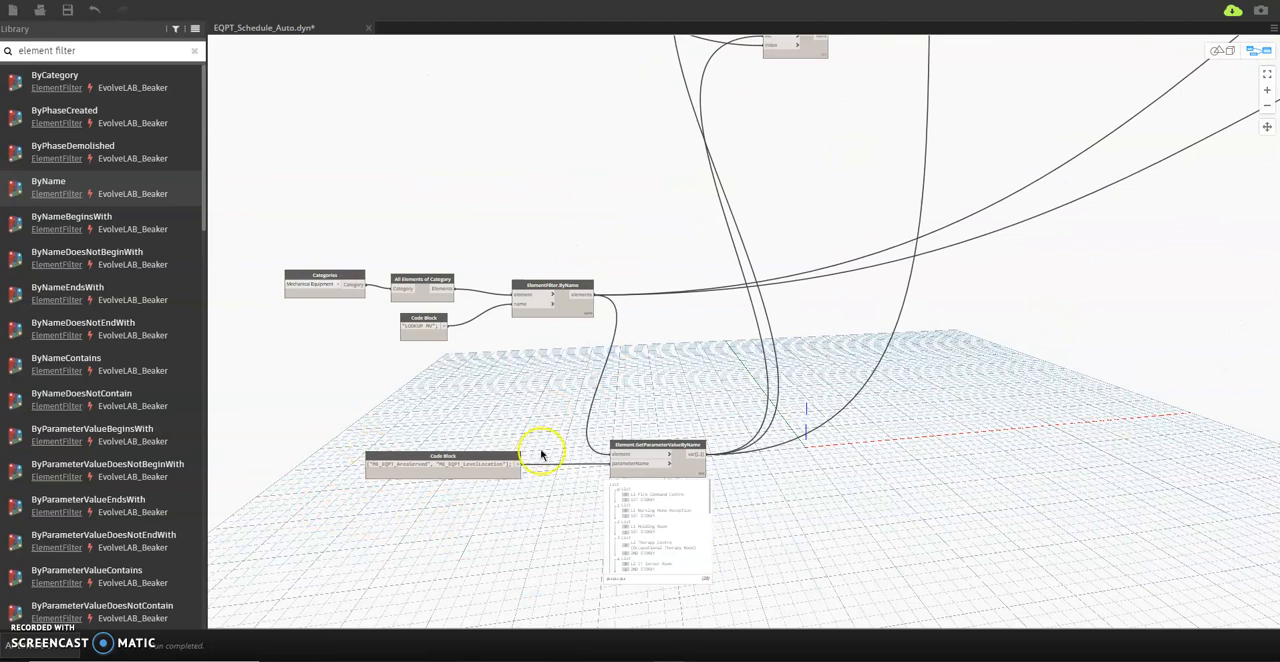
Trace the graph from the List.GetItemAtIndex and + nodes through both dictionary nodes to the List.AddItemToEnd nodes.
middle_click_drag(952, 239, 771, 362)
scroll(770, 362, "down", 4)
middle_click_drag(860, 260, 724, 383)
scroll(682, 297, "up", 3)
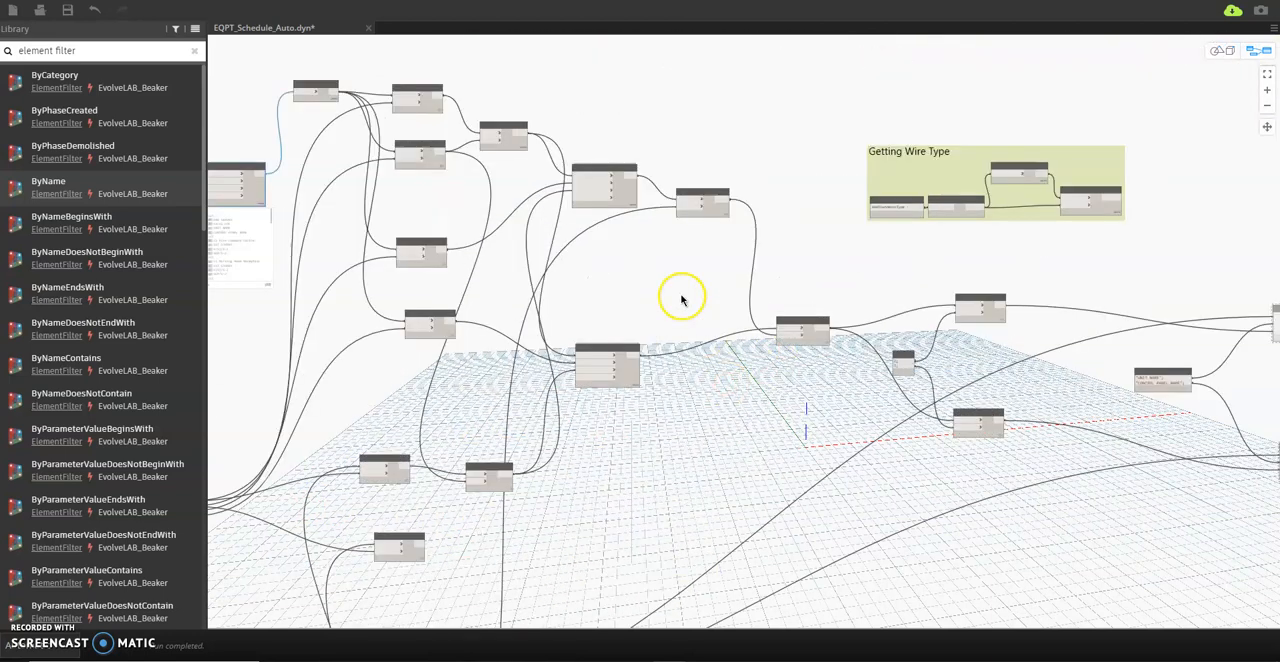
scroll(465, 265, "up", 3)
scroll(557, 278, "down", 4)
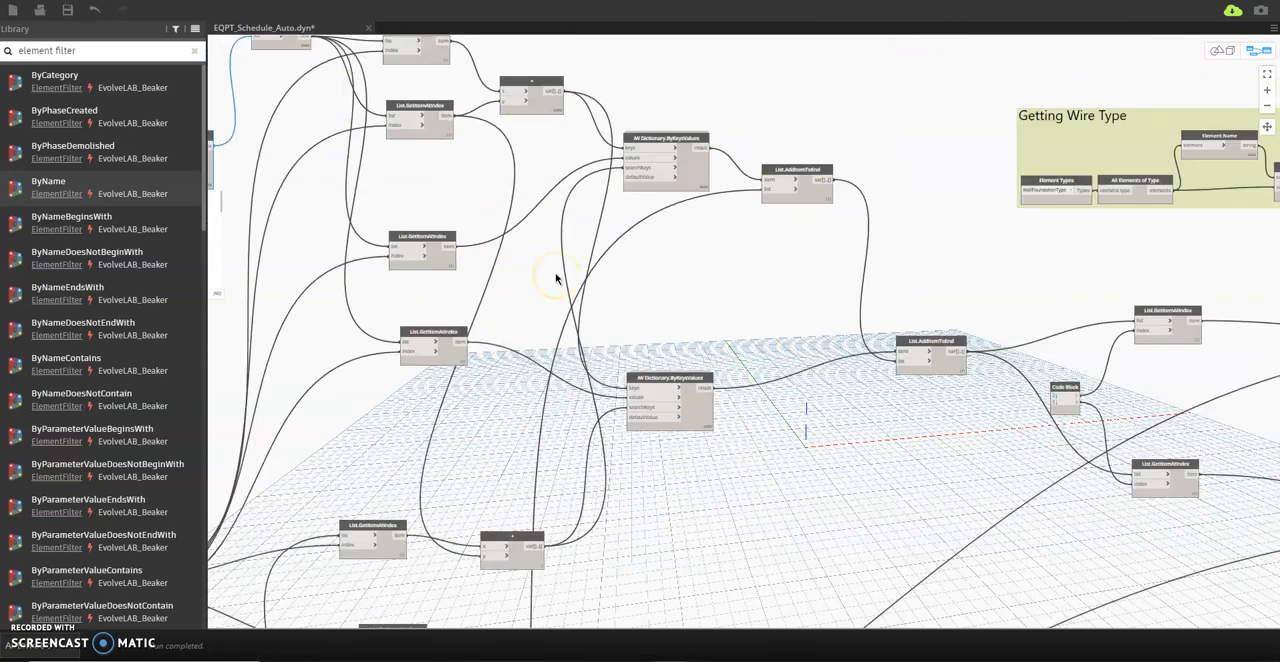
scroll(634, 247, "up", 3)
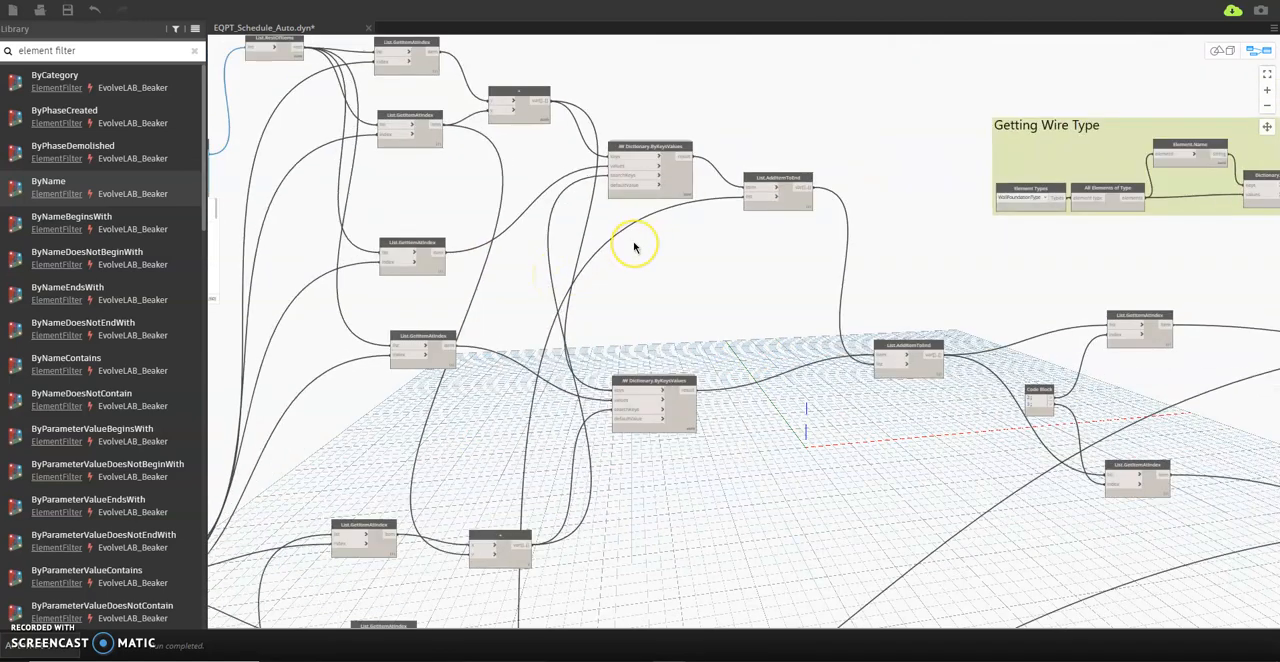
scroll(634, 247, "up", 2)
scroll(634, 247, "down", 2)
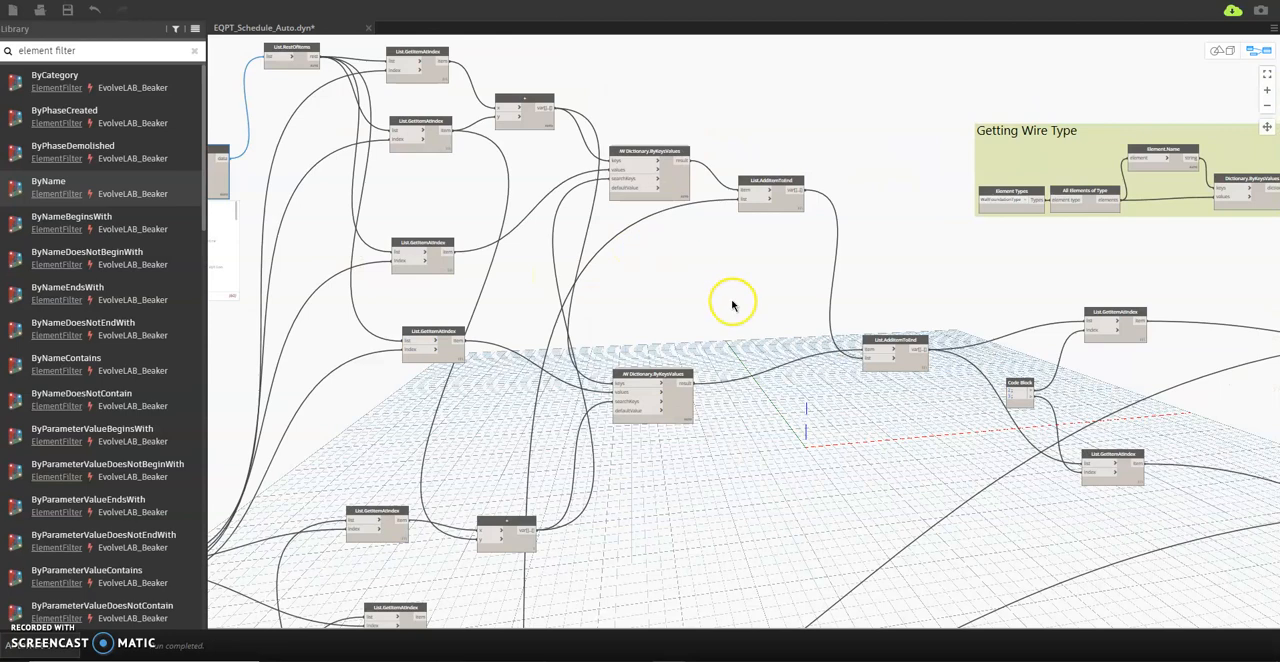
scroll(674, 320, "down", 3)
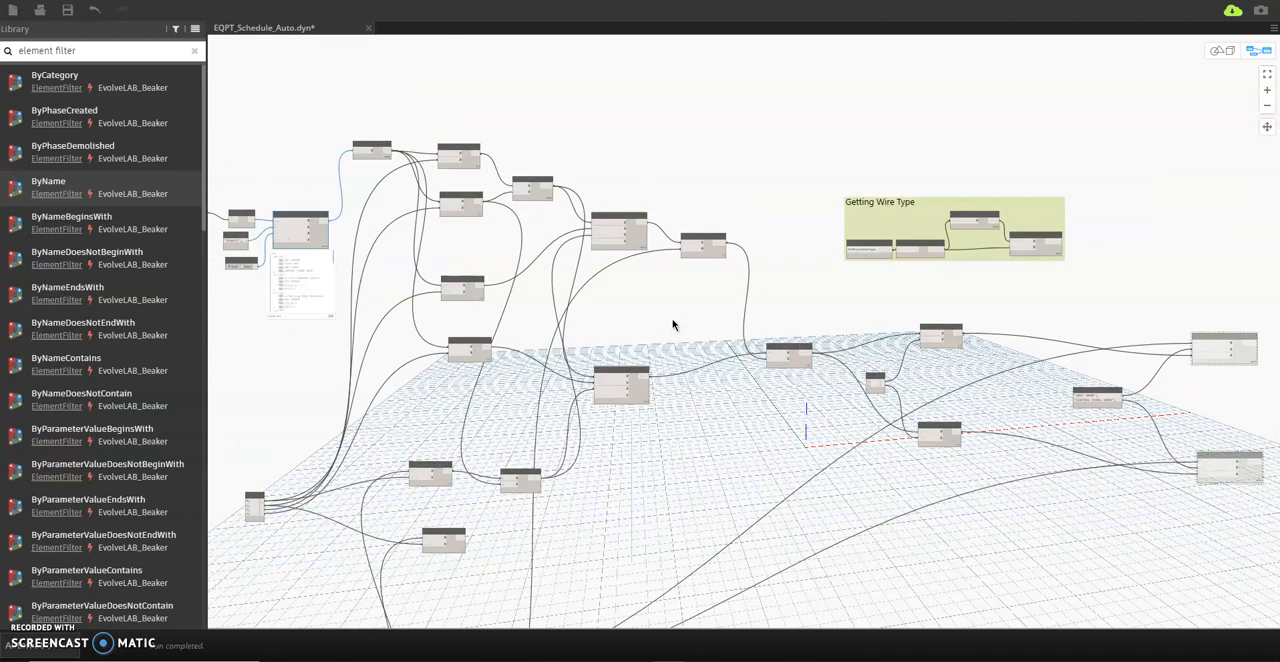
scroll(480, 290, "up", 1)
middle_click_drag(737, 314, 620, 286)
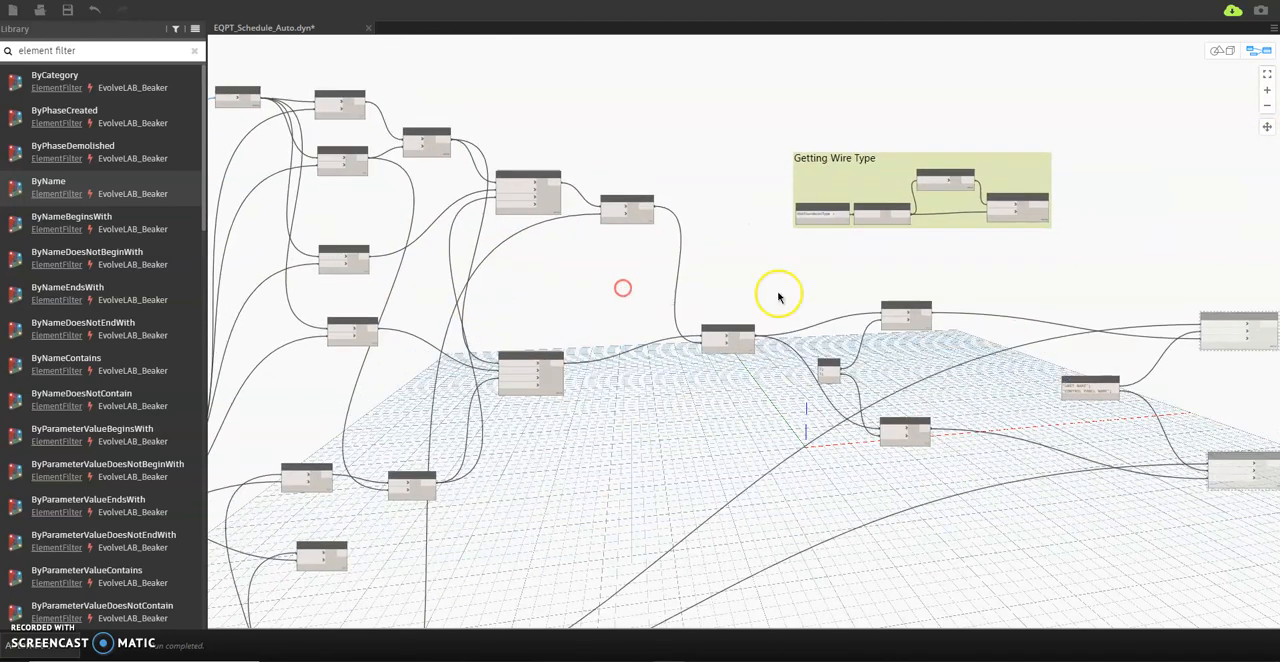
Display the output list of the second List.AddItemToEnd node to check the combined area, level, unit and panel values.
scroll(790, 297, "up", 4)
middle_click_drag(872, 311, 715, 302)
left_click(594, 388)
scroll(657, 447, "up", 1)
middle_click_drag(657, 447, 655, 349)
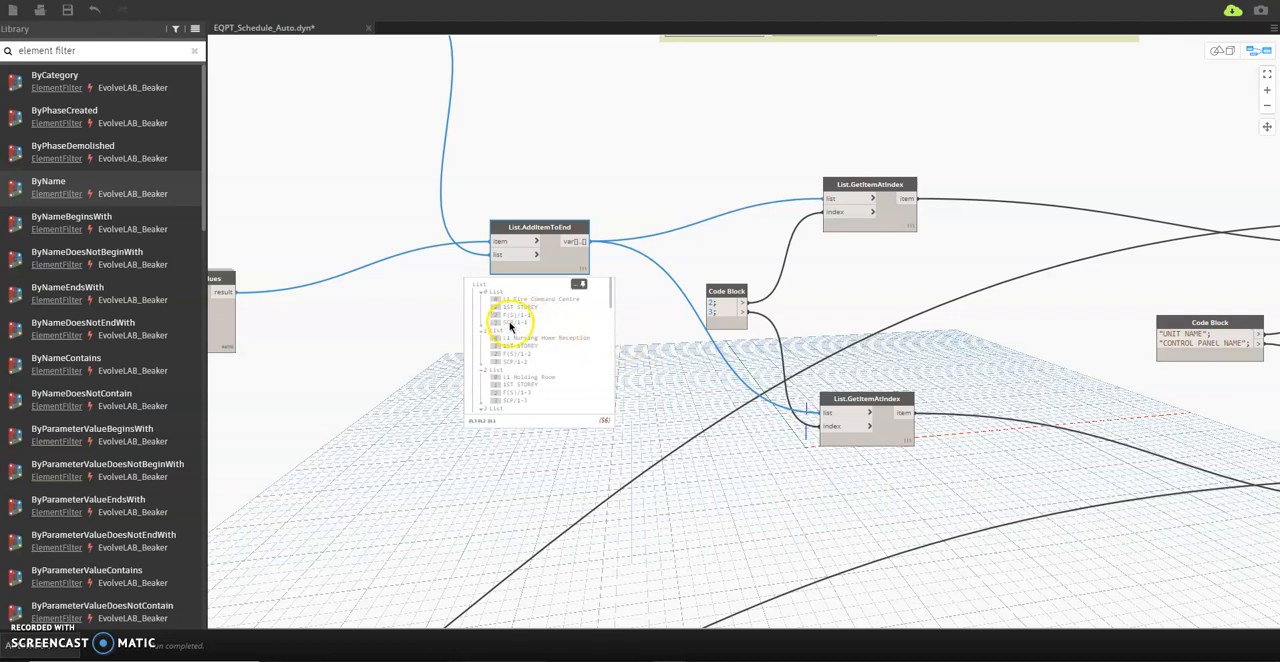
Examine how the List.GetItemAtIndex outputs and the parameter-name code block feed the two frozen Element.SetParameterByName nodes.
scroll(514, 328, "down", 2)
middle_click_drag(826, 405, 650, 380)
scroll(638, 374, "down", 2)
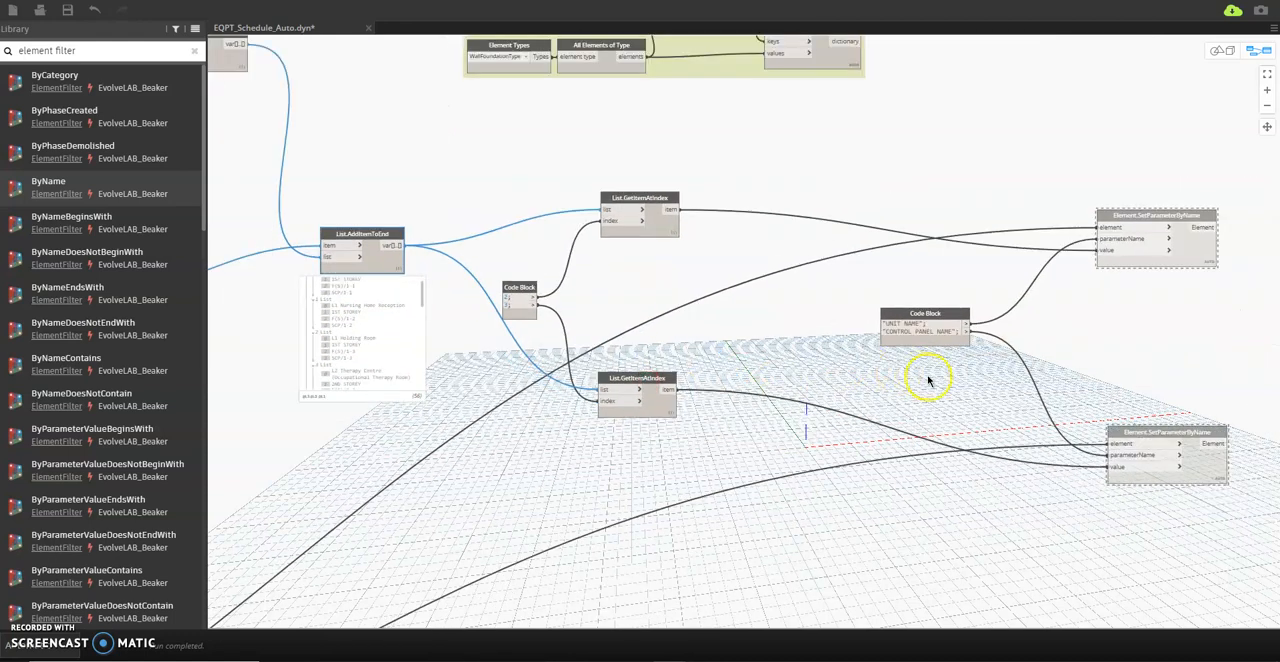
middle_click_drag(928, 380, 829, 361)
scroll(827, 334, "up", 3)
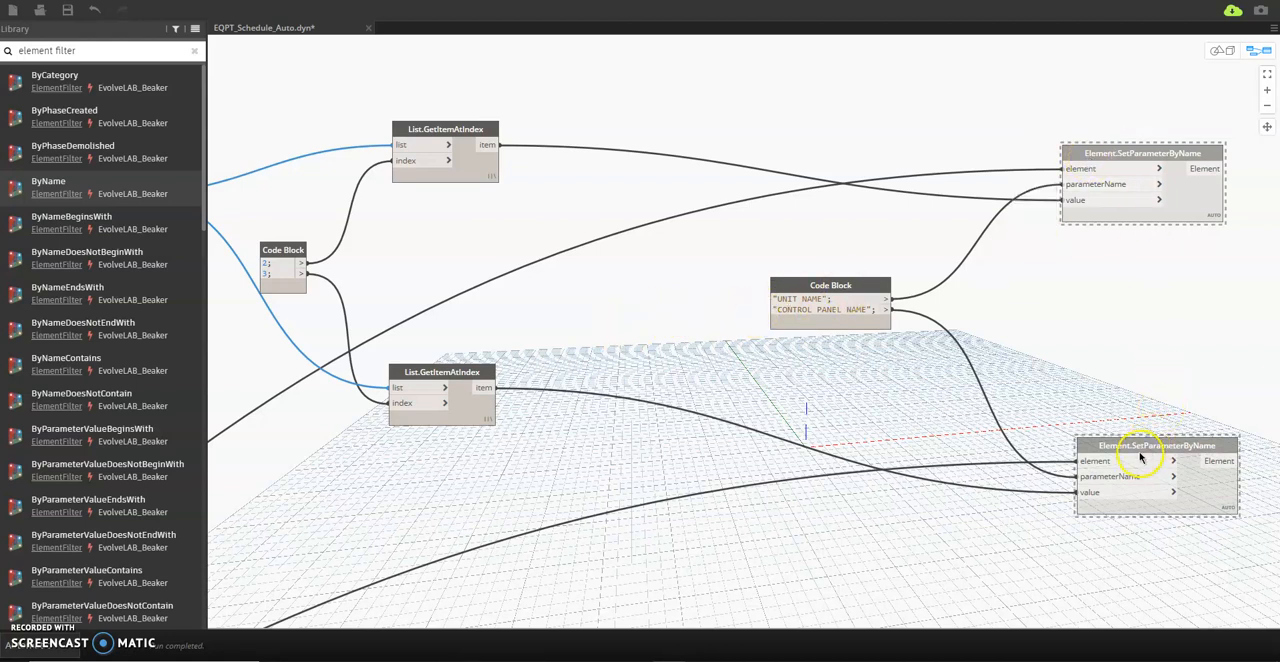
mouse_move(845, 300)
Shrink the Dynamo window and move it clear of the Mechanical Equipment Schedule MV, and show Revit's DiRoots SheetLink tools.
left_click(1233, 0)
left_click_drag(837, 42, 762, 140)
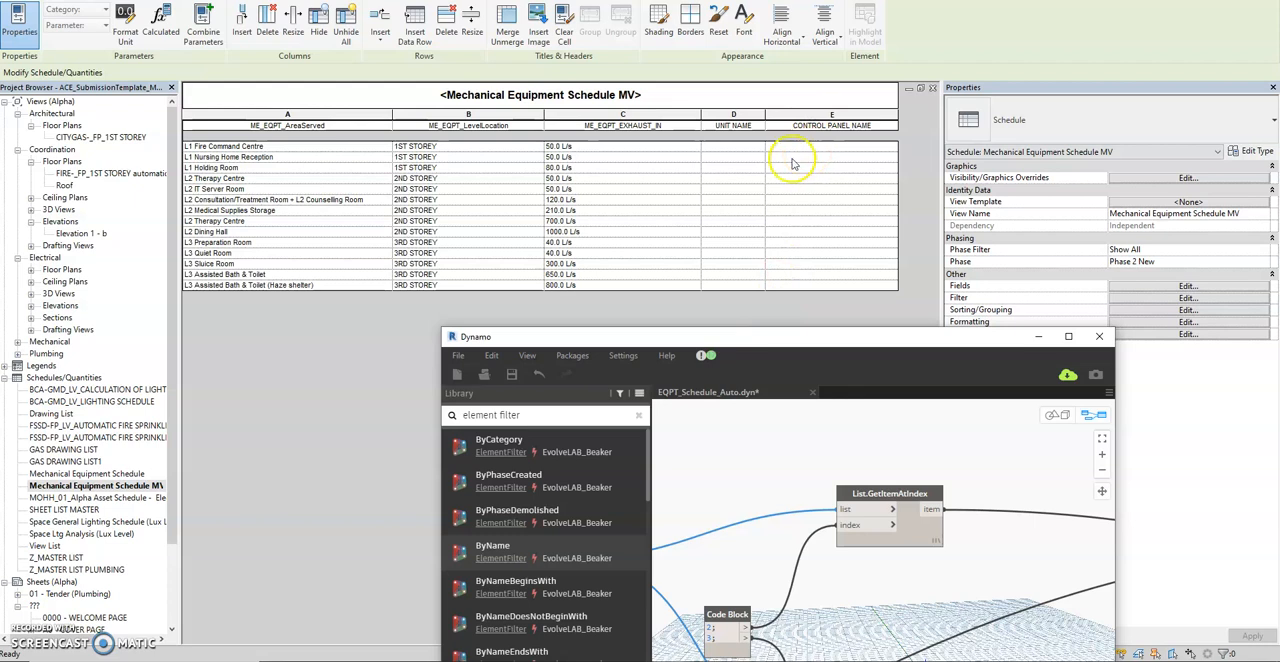
left_click(558, 0)
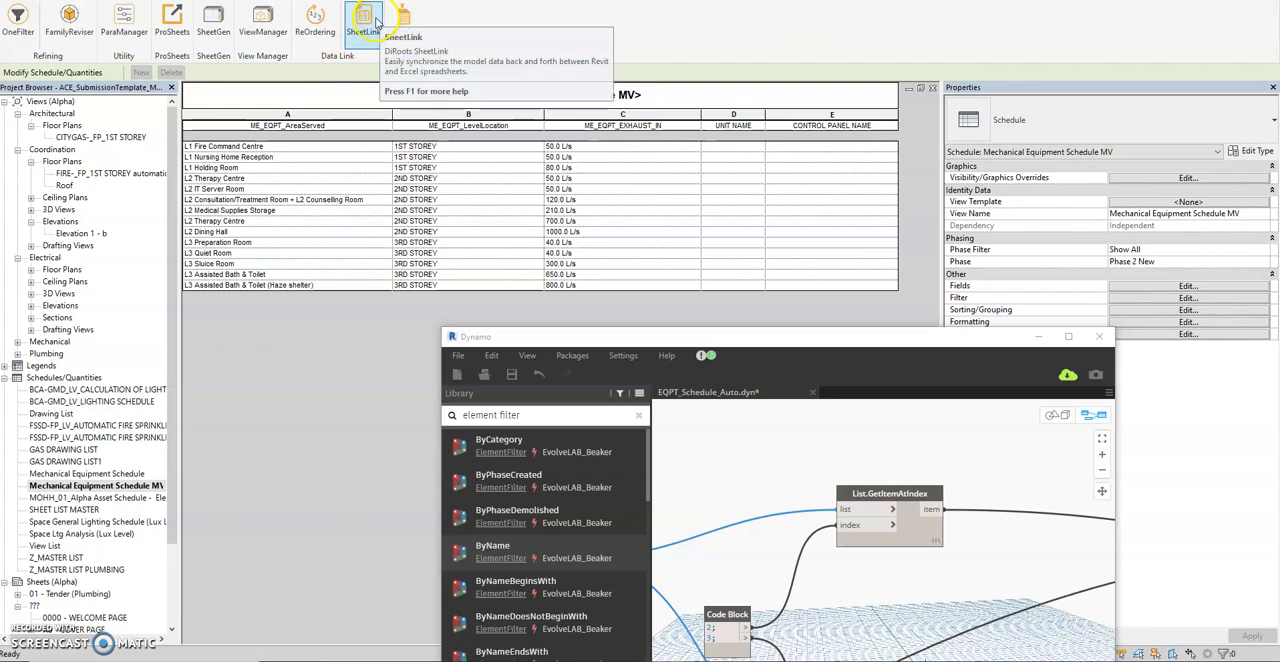
Switch to the Mechanical Equipment Schedule MV workbook in Excel and review its area, level, unit and control panel columns.
mouse_move(640, 661)
left_click(682, 613)
left_click_drag(118, 271, 294, 354)
left_click_drag(291, 270, 428, 520)
left_click(560, 418)
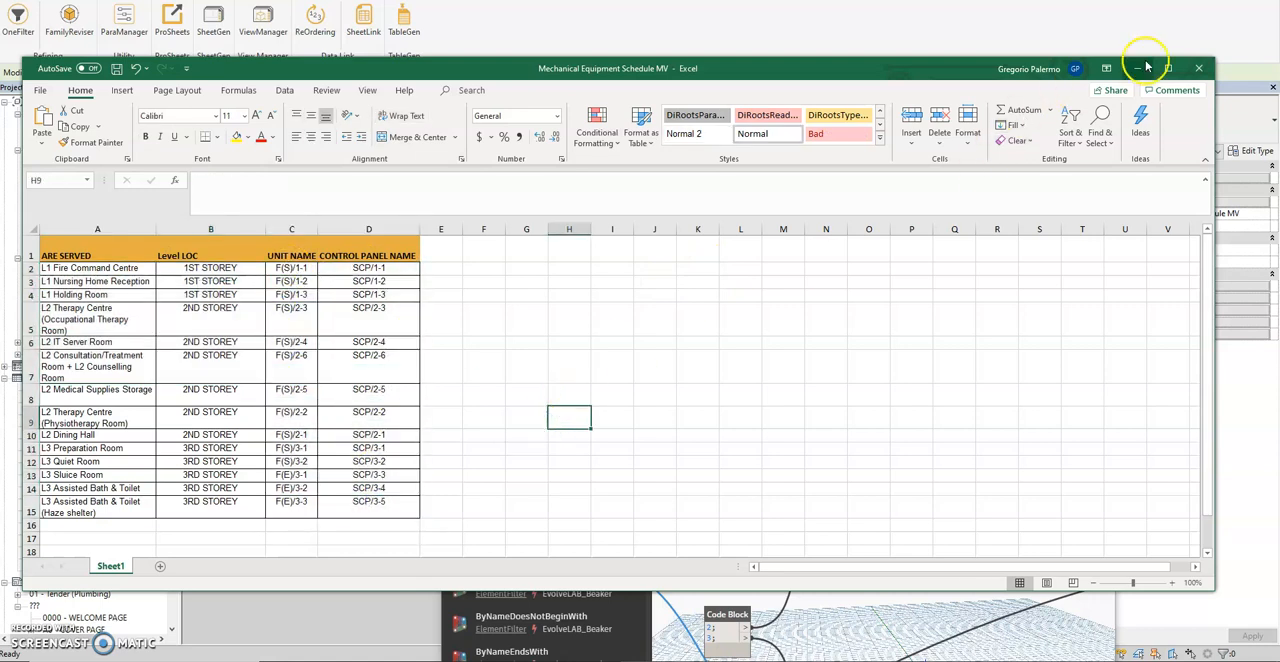
Compare the UNIT NAME cells with the ARE SERVED and Level LOC cells that identify each row, and minimize the workbook.
left_click_drag(290, 272, 386, 514)
left_click_drag(95, 270, 216, 510)
left_click_drag(292, 270, 350, 510)
left_click(299, 268)
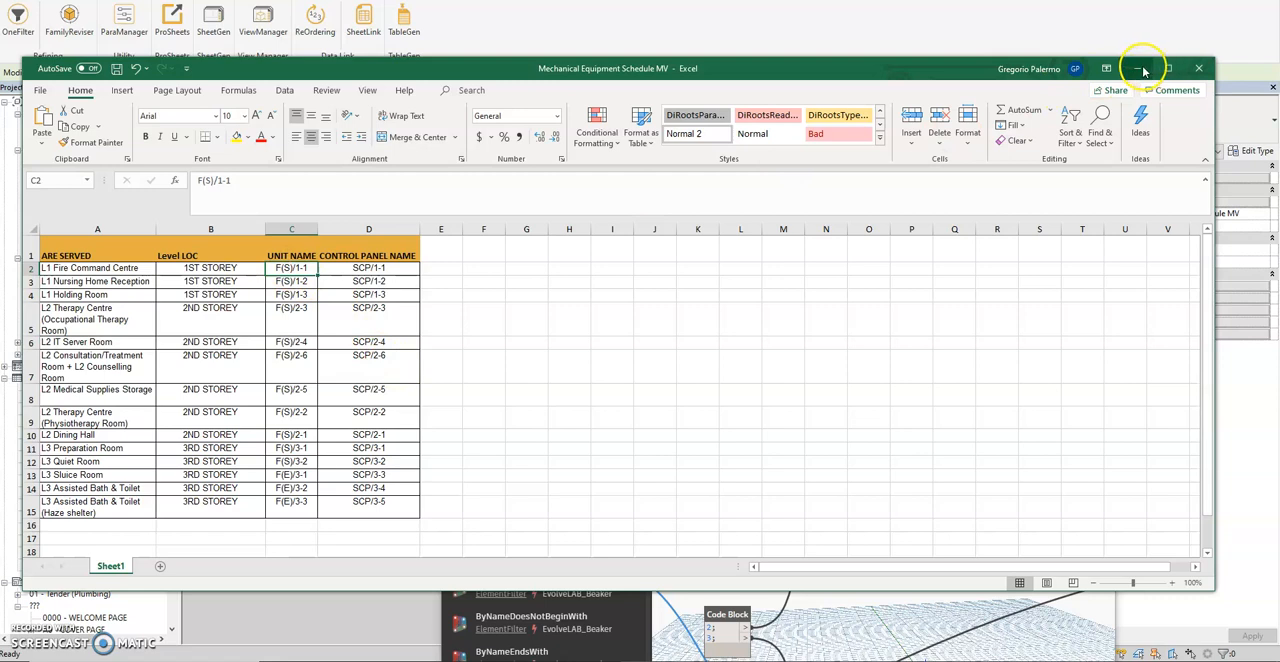
left_click(121, 269)
left_click_drag(157, 270, 166, 270)
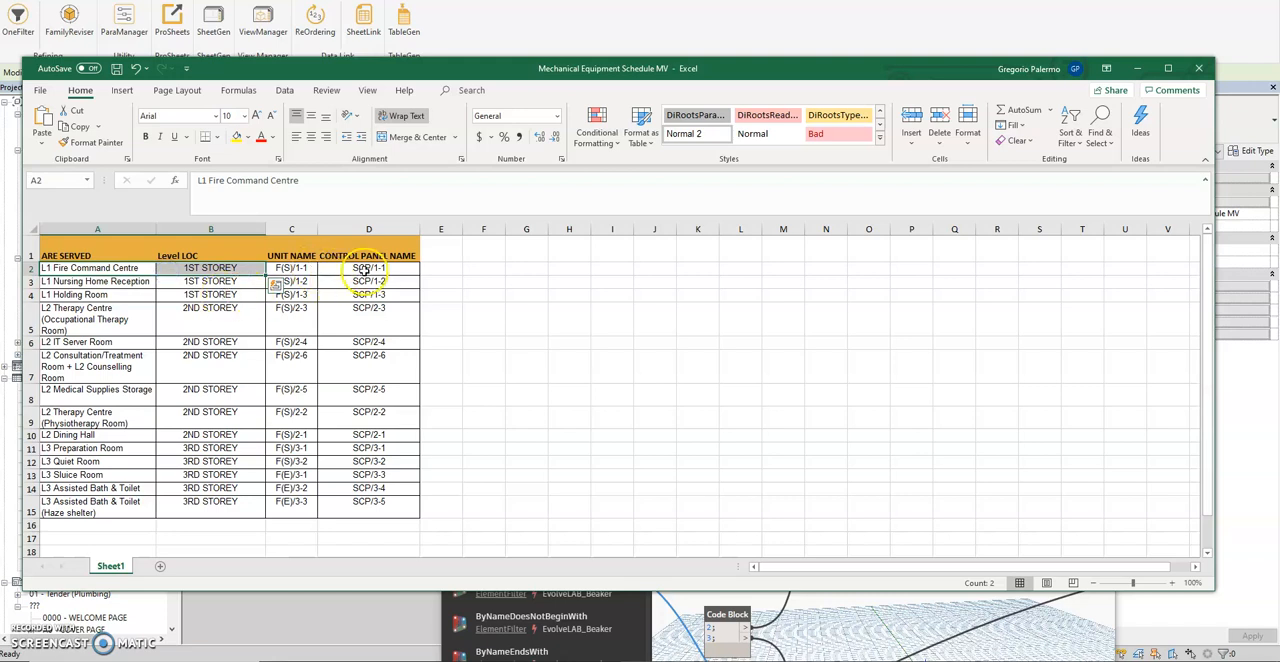
left_click(1137, 69)
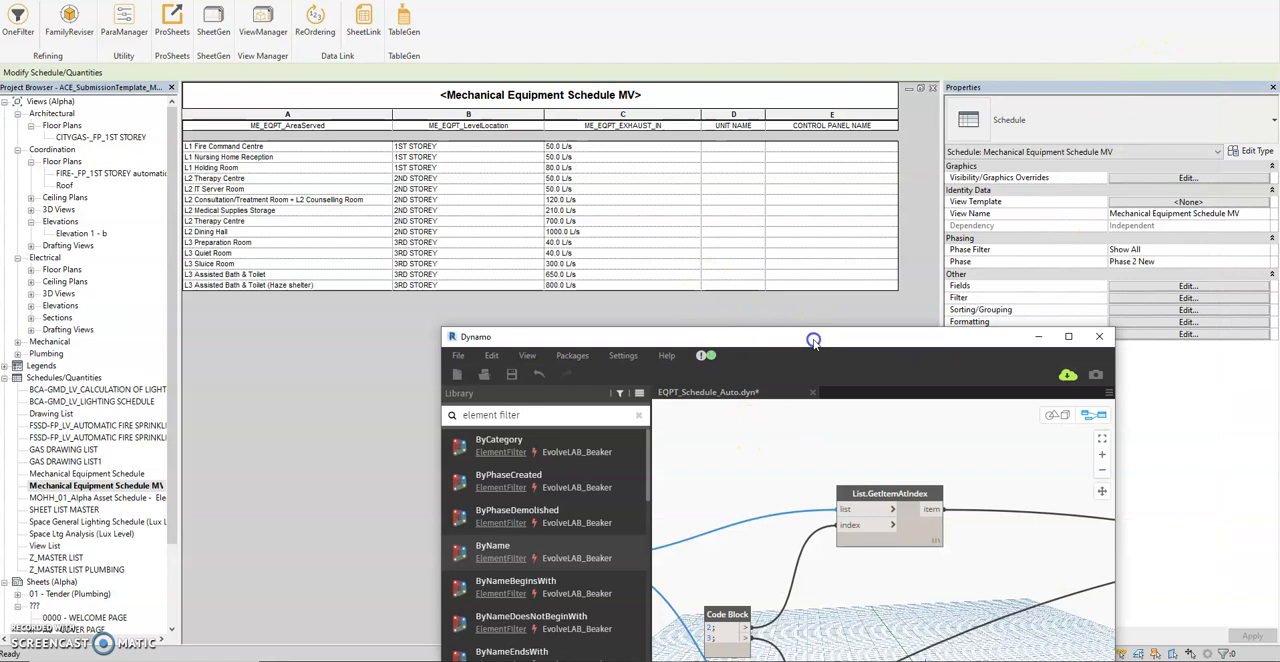
Unfreeze the Element.SetParameterByName node that writes UNIT NAME, keeping the schedule's upper rows in view.
left_click_drag(894, 337, 790, 168)
middle_click_drag(866, 486, 747, 400)
scroll(876, 437, "down", 1)
middle_click_drag(896, 444, 744, 414)
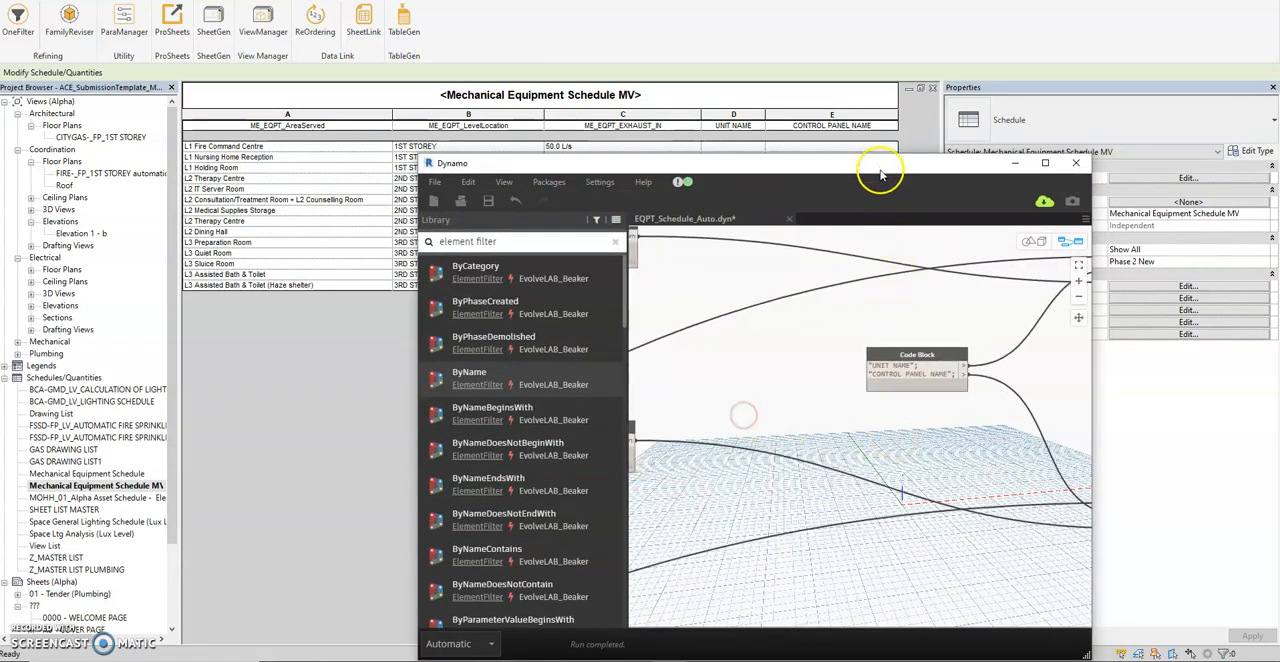
left_click_drag(880, 157, 788, 223)
middle_click_drag(783, 447, 550, 452)
right_click(880, 345)
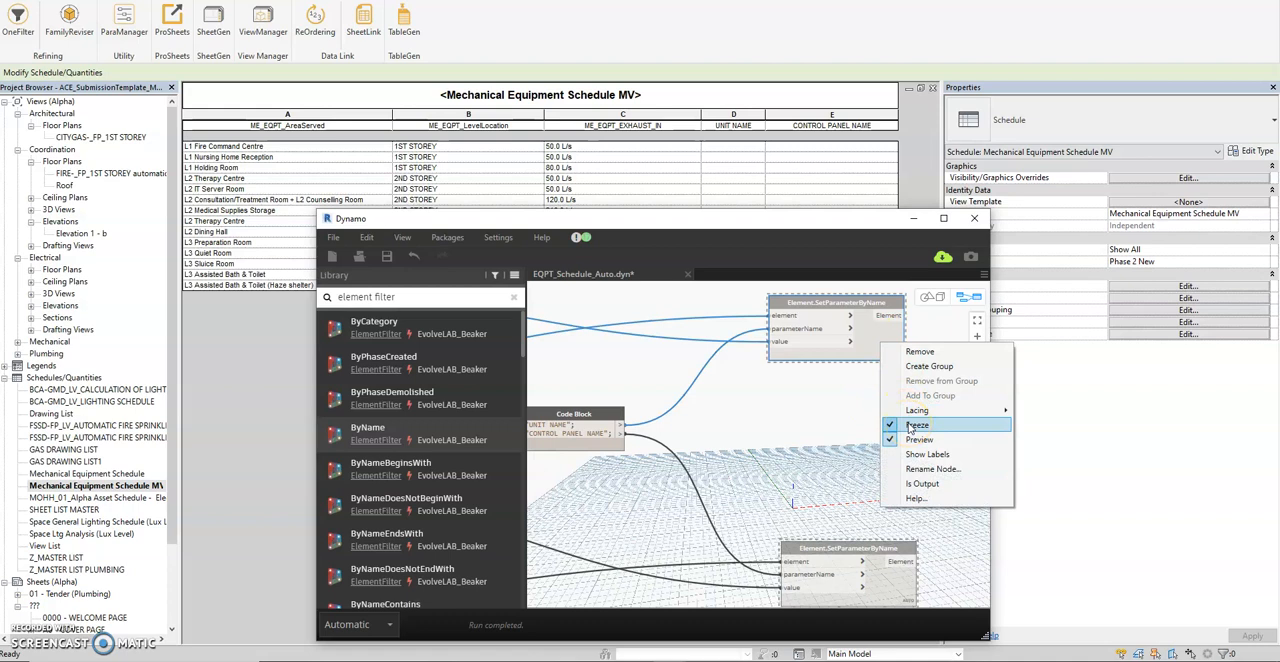
left_click(915, 425)
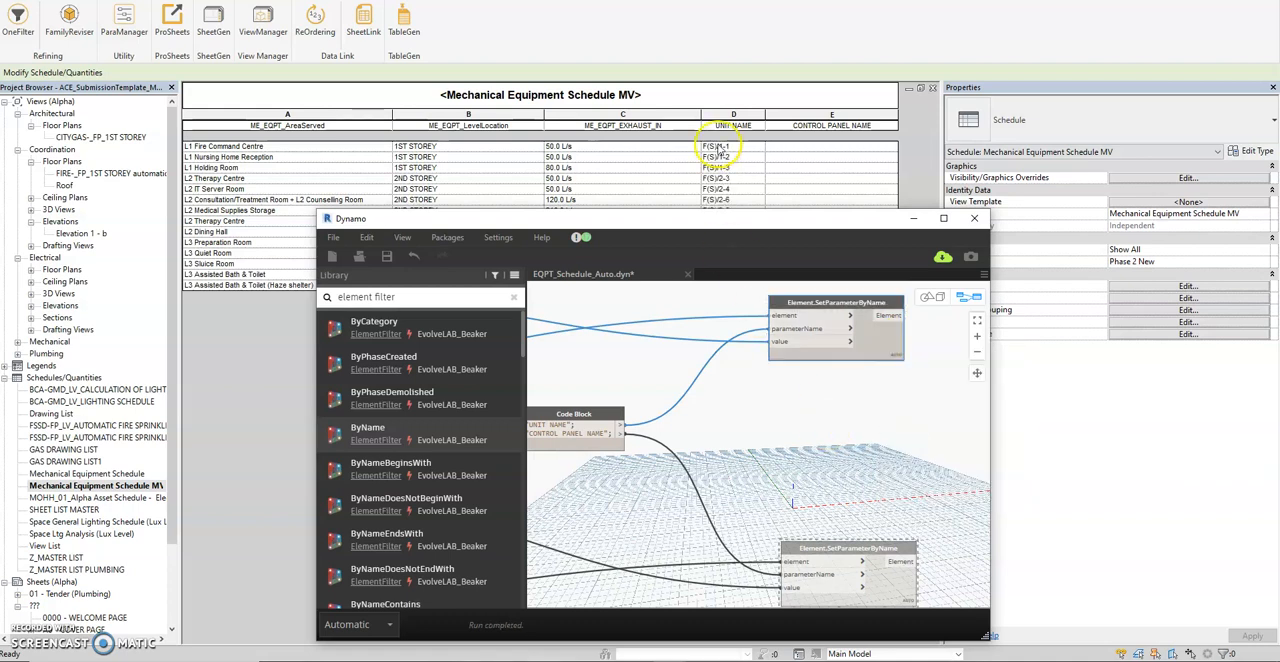
Unfreeze the Element.SetParameterByName node that writes CONTROL PANEL NAME and move the Dynamo window clear of the schedule.
left_click_drag(729, 222, 745, 188)
left_click_drag(840, 502, 854, 411)
right_click(893, 458)
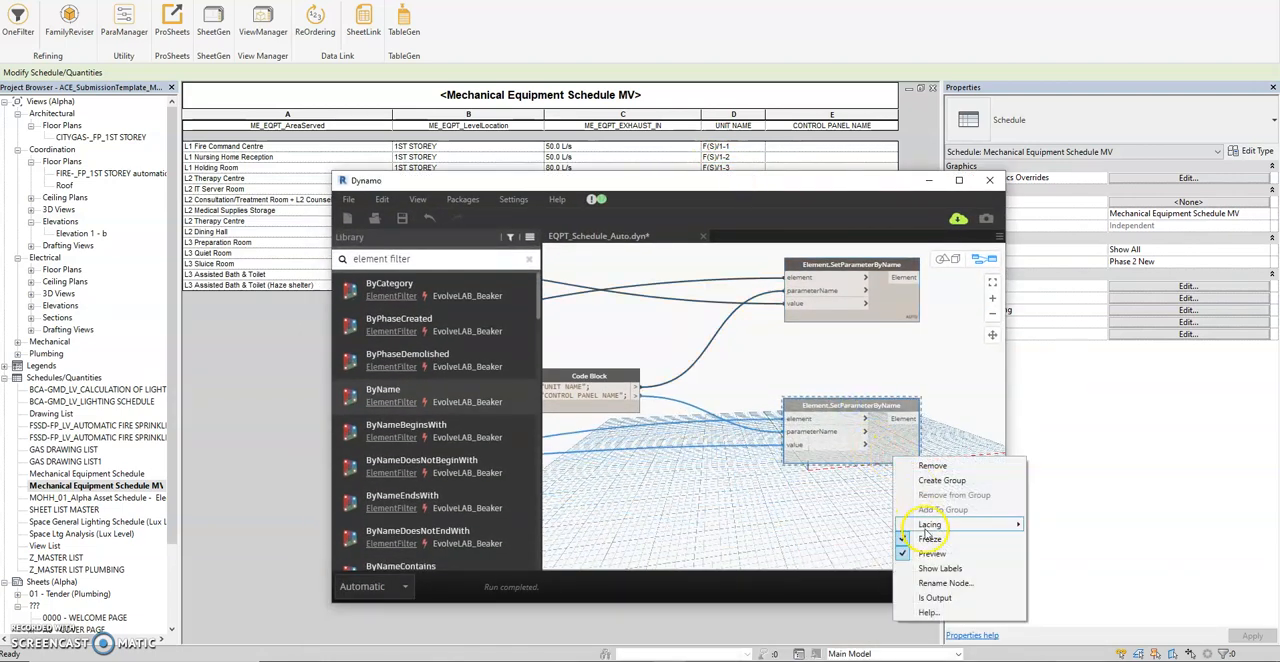
left_click(926, 540)
left_click_drag(849, 180, 888, 326)
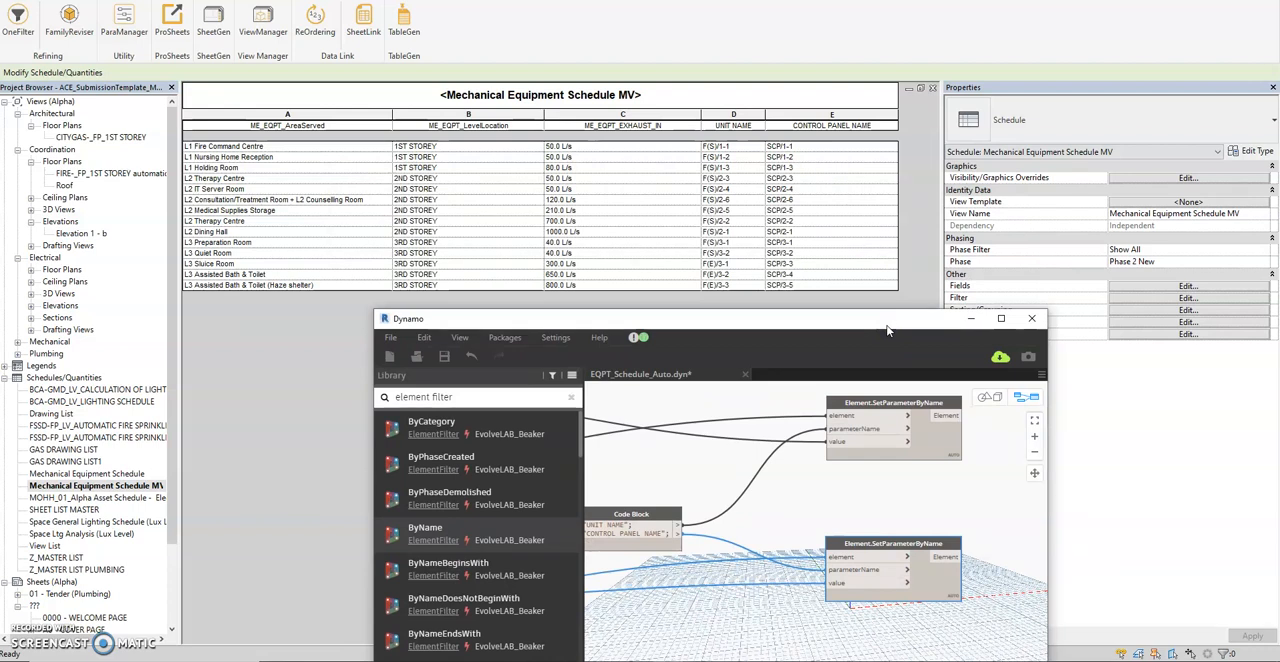
Close Dynamo and save the changes to EQPT_Schedule_Auto.dyn.
left_click(1032, 320)
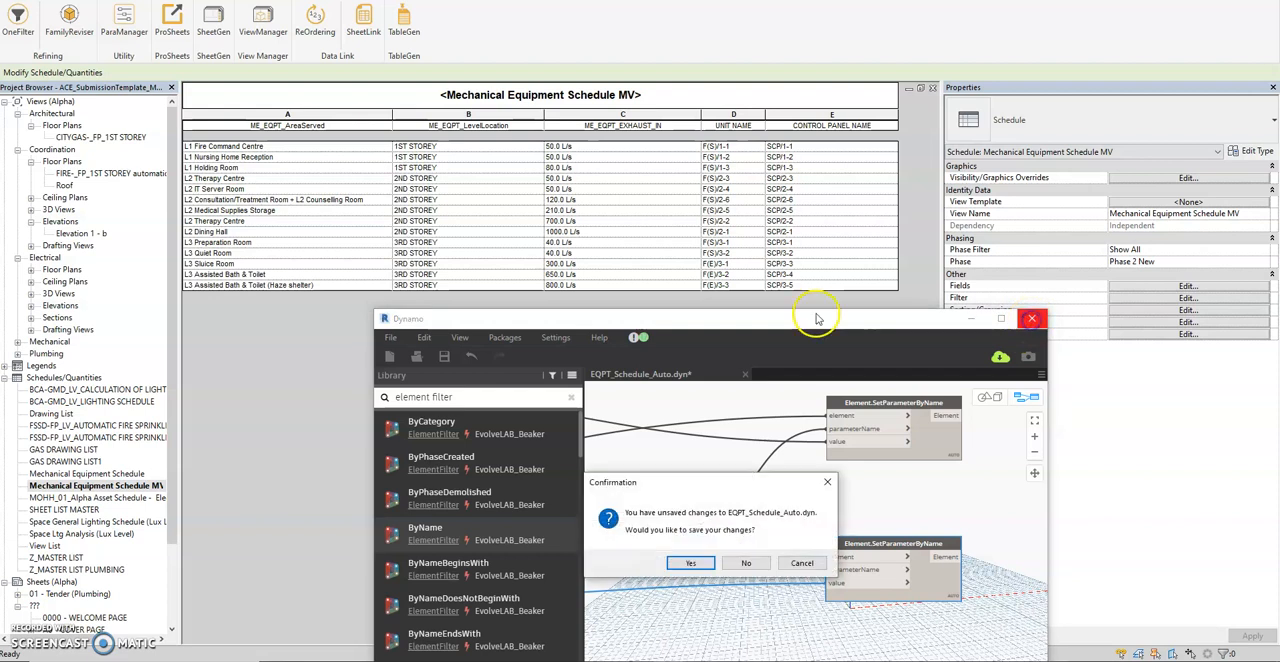
left_click(692, 563)
left_click(752, 389)
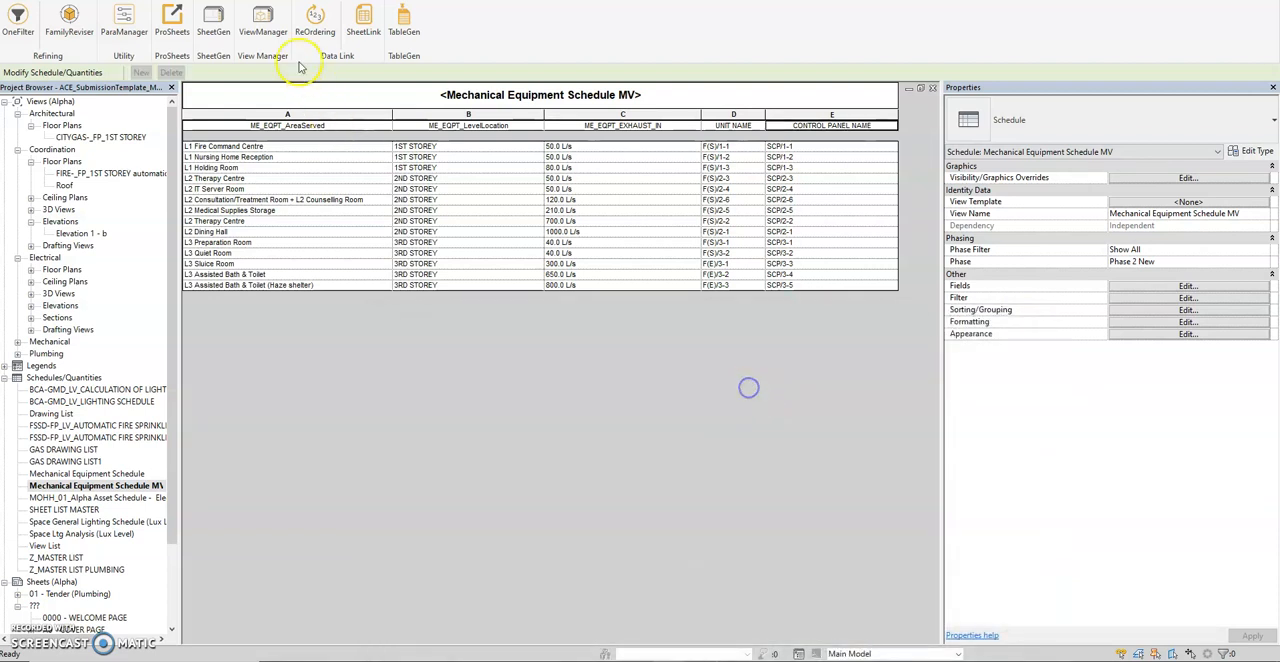
Switch to the {3D} view and select all the LOOKUP MV in-line fans in the three rows.
key("ctrl+Tab")
middle_click_drag(589, 275, 599, 219, "shift")
left_click_drag(618, 135, 309, 207)
left_click(445, 262)
mouse_move(607, 326)
middle_mouse_down("shift")
mouse_move(682, 218)
mouse_move(657, 295)
middle_mouse_up("shift")
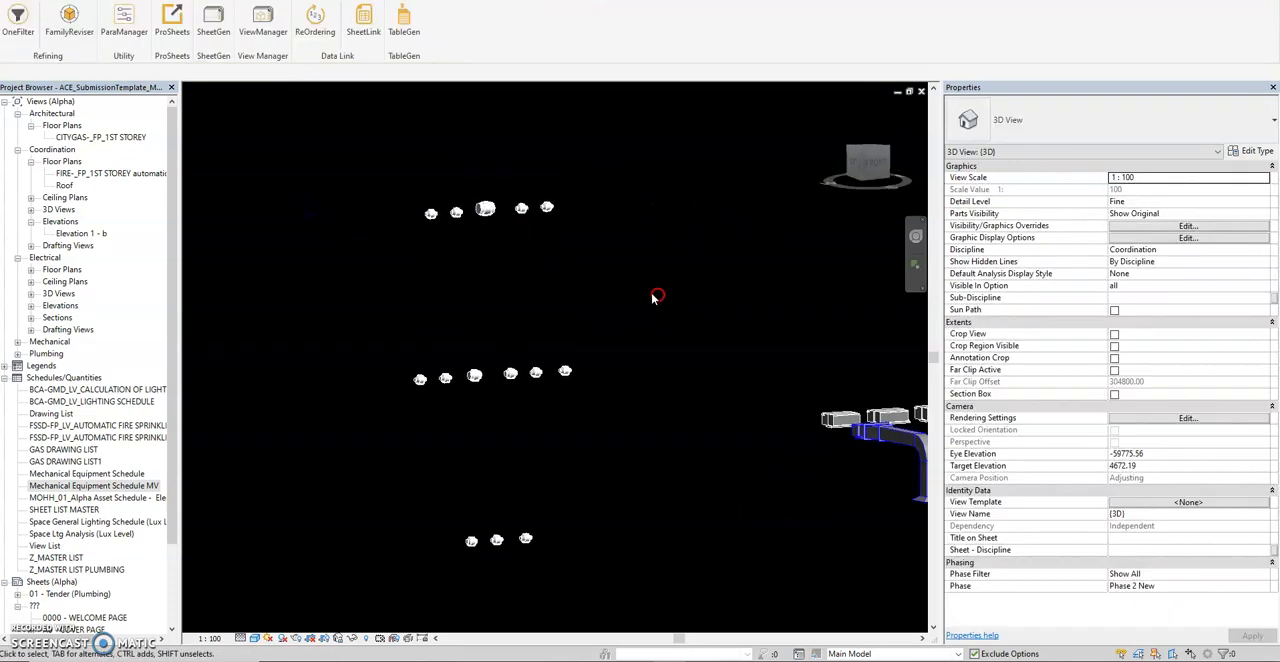
middle_click_drag(547, 183, 590, 380, "shift")
mouse_move(523, 289)
middle_mouse_down("shift")
mouse_move(524, 333)
mouse_move(543, 228)
middle_mouse_up("shift")
left_click_drag(579, 143, 286, 579)
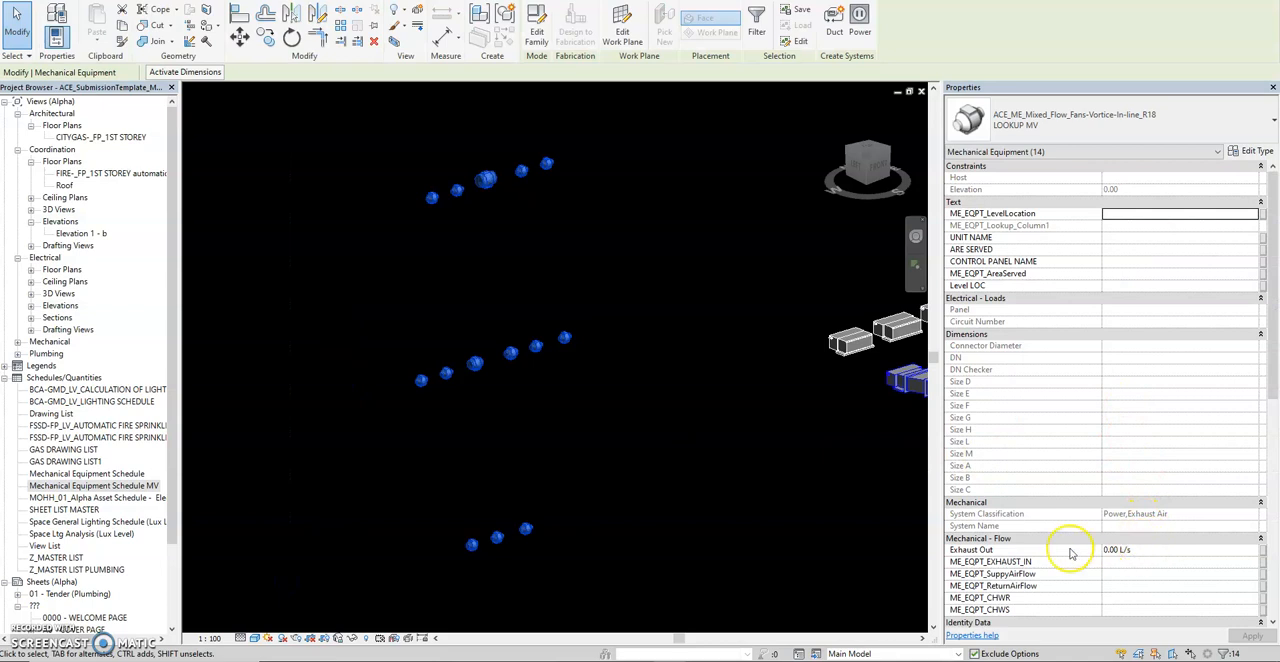
Set ME_EQPT_EXHAUST_IN of the selected fans to 300 L/s and clear the selection.
left_click(1114, 562)
type("300")
key("Return")
left_click(686, 351)
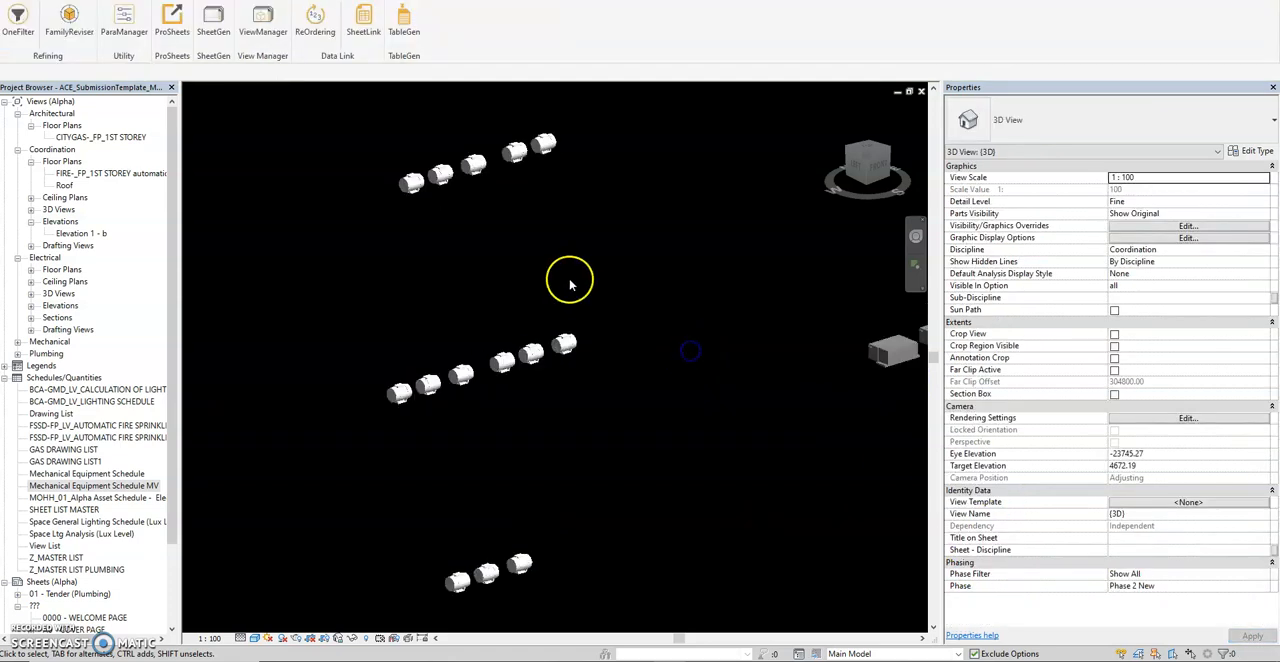
Check the unit, area, level and control panel properties of the two end fans in the middle row.
left_click(563, 352)
left_click(1121, 249)
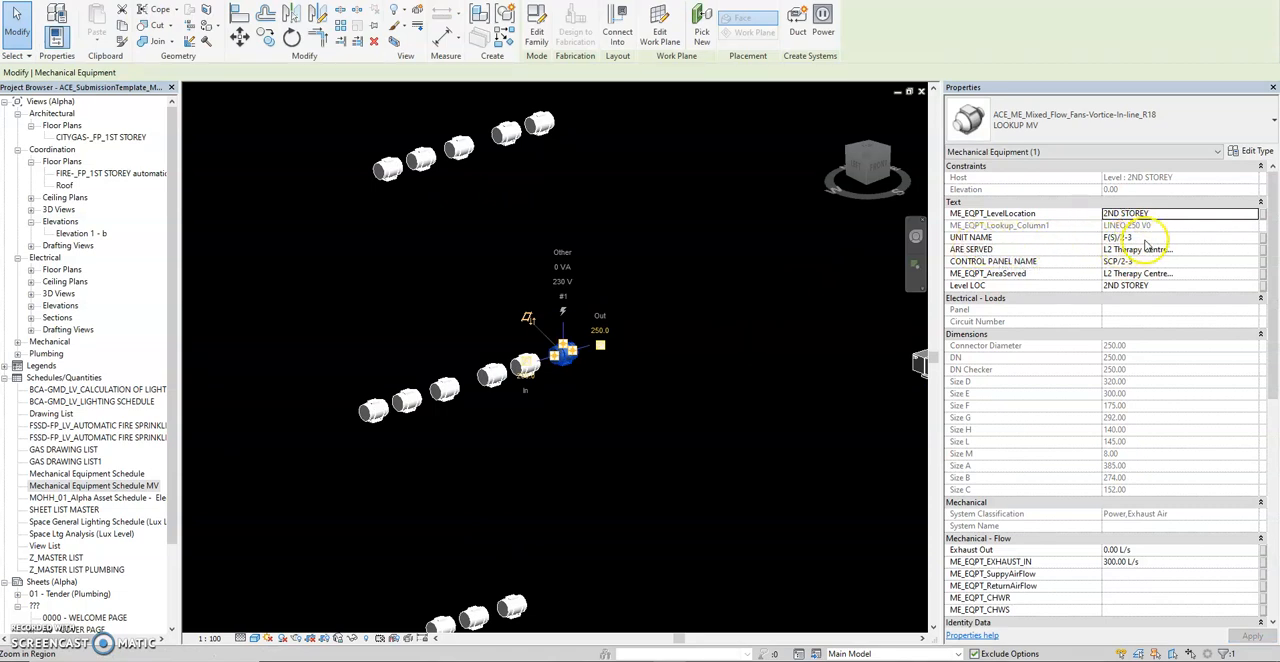
left_click(1150, 238)
left_click(543, 371)
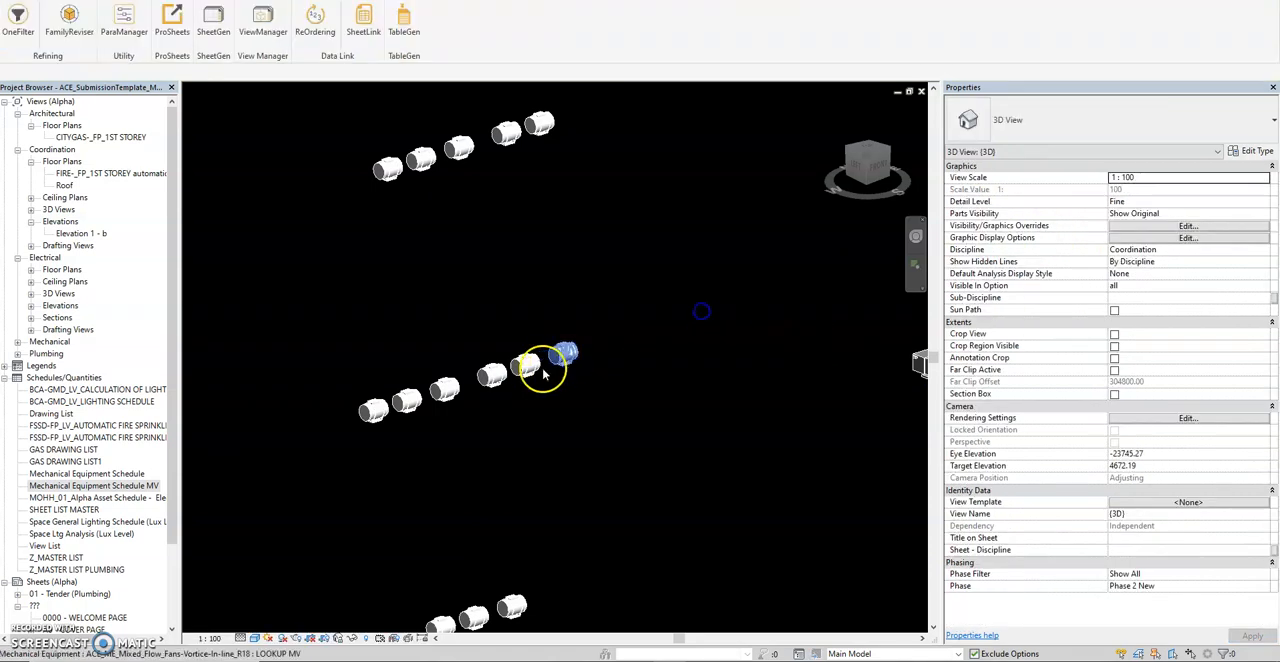
left_click(525, 365)
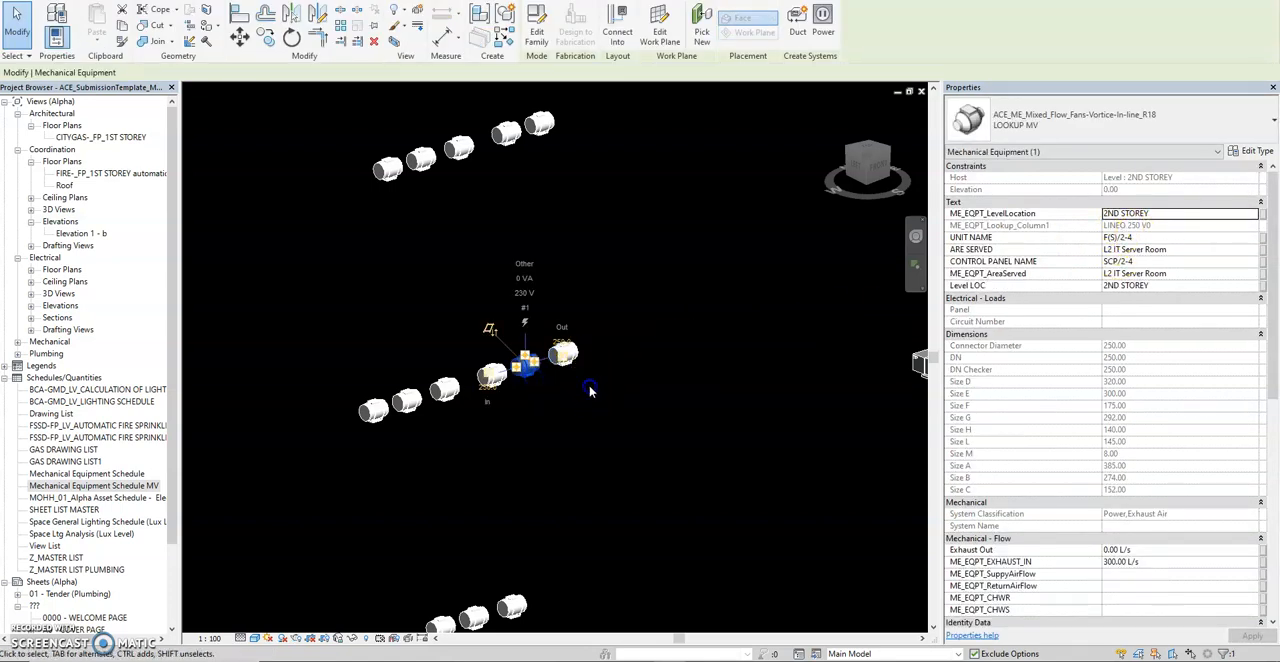
left_click(572, 354)
left_click(587, 357)
Open the Mechanical Equipment Schedule MV to check the updated exhaust values.
scroll(587, 356, "down", 2)
scroll(587, 356, "up", 2)
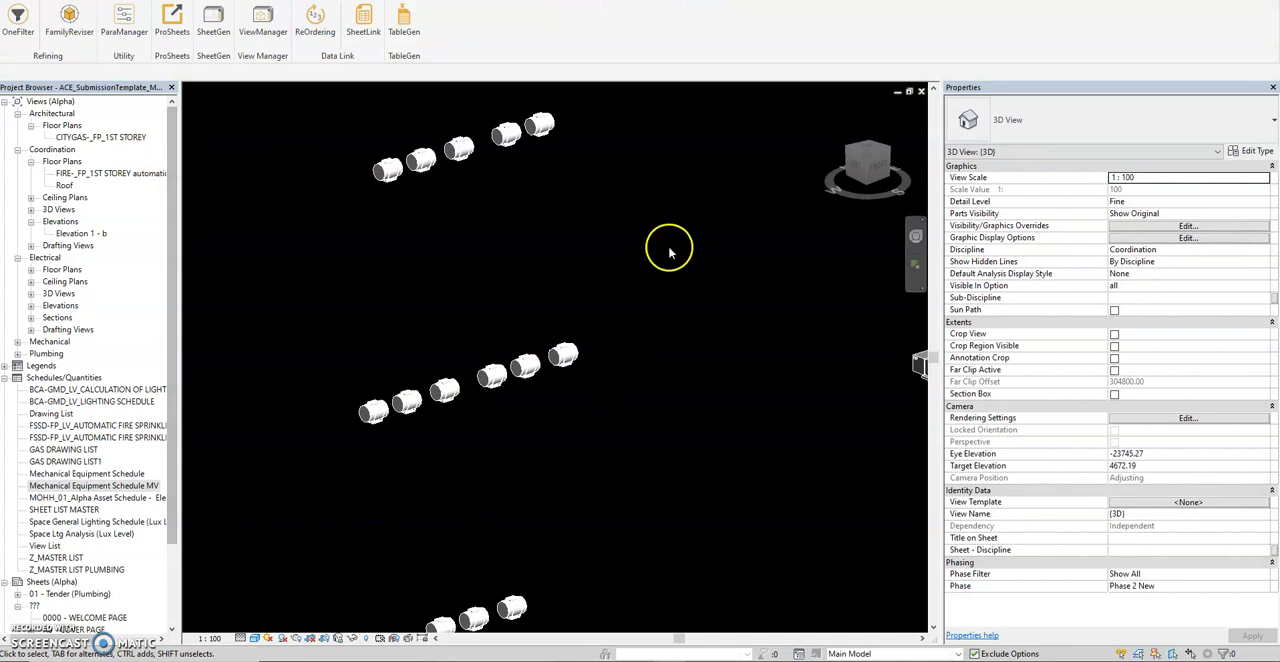
scroll(566, 268, "down", 2)
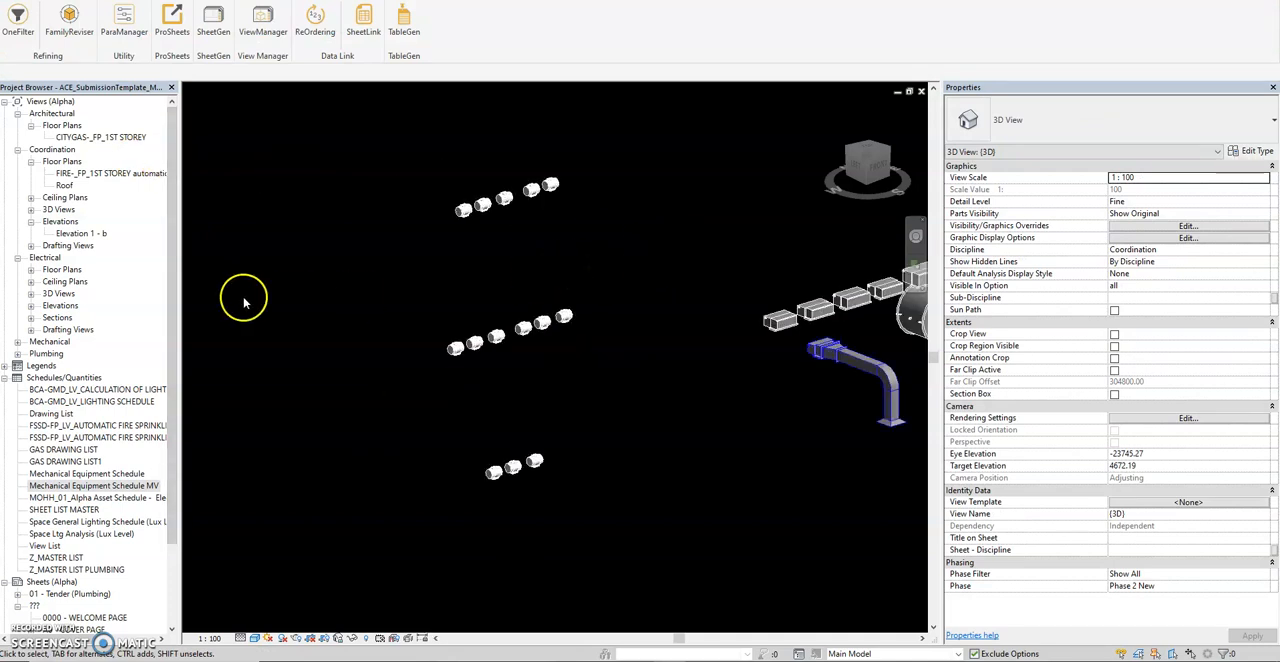
left_click(101, 487)
double_click(101, 487)
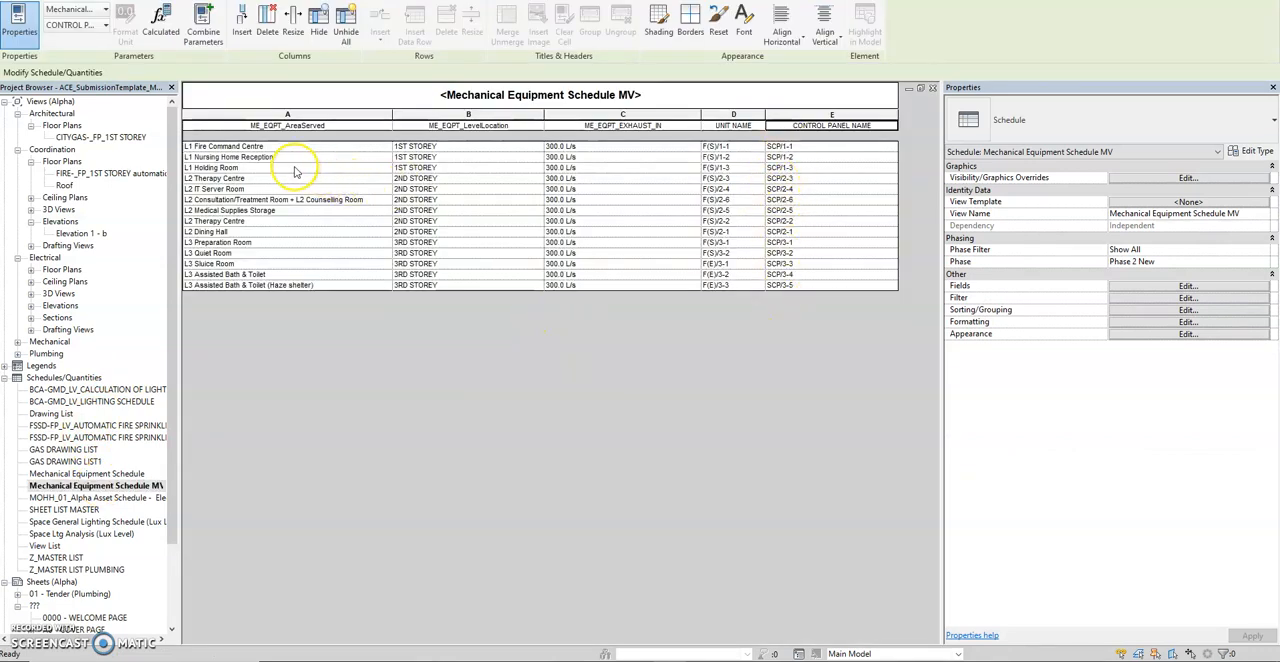
Open the schedule's fields, browse the available ones, and start adding a shared parameter from the Mechanical parameter group.
left_click(1124, 288)
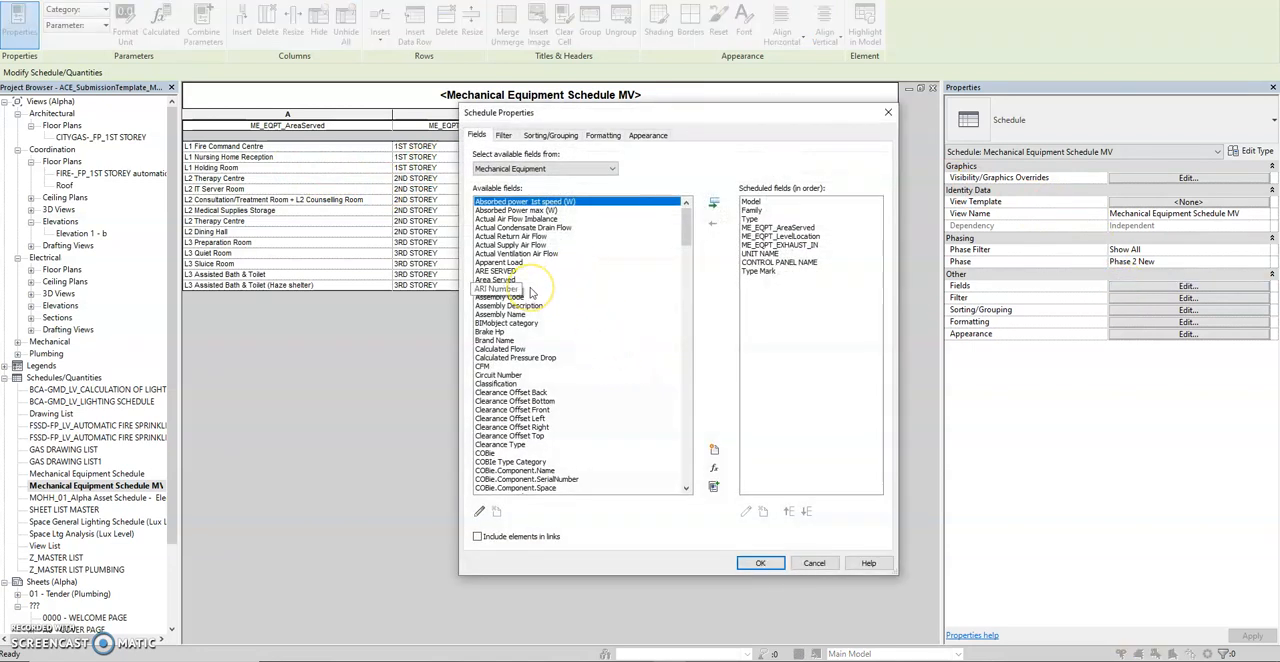
scroll(530, 291, "down", 4)
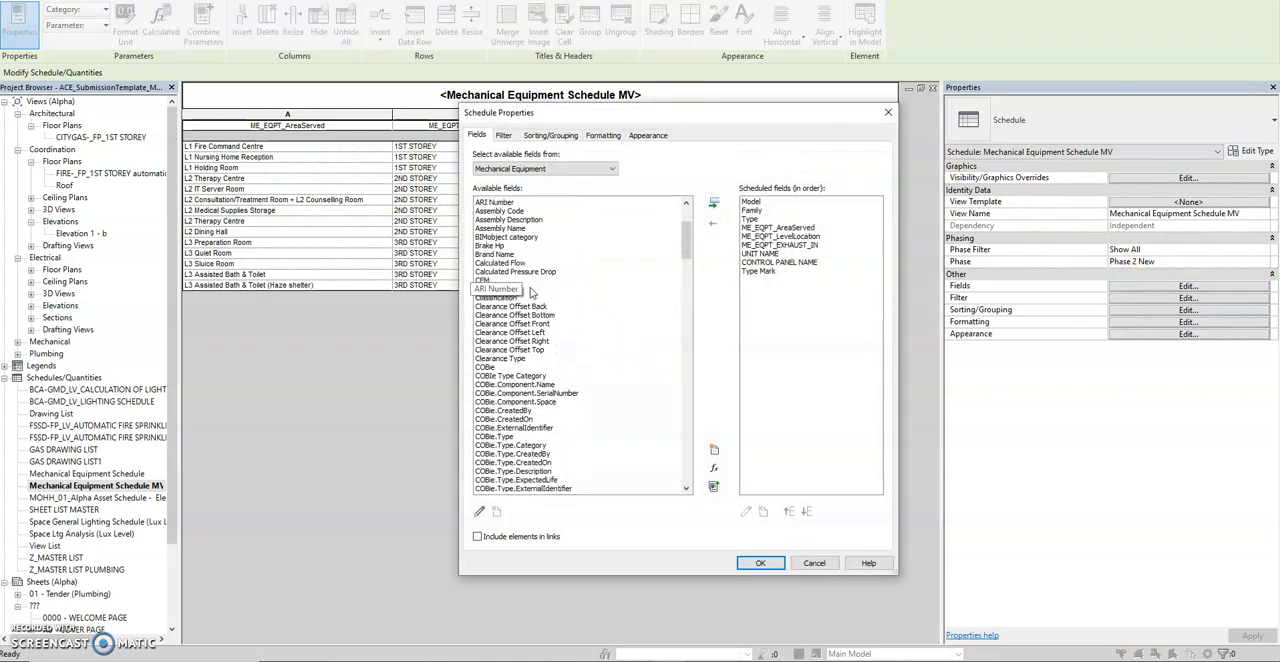
scroll(530, 291, "up", 4)
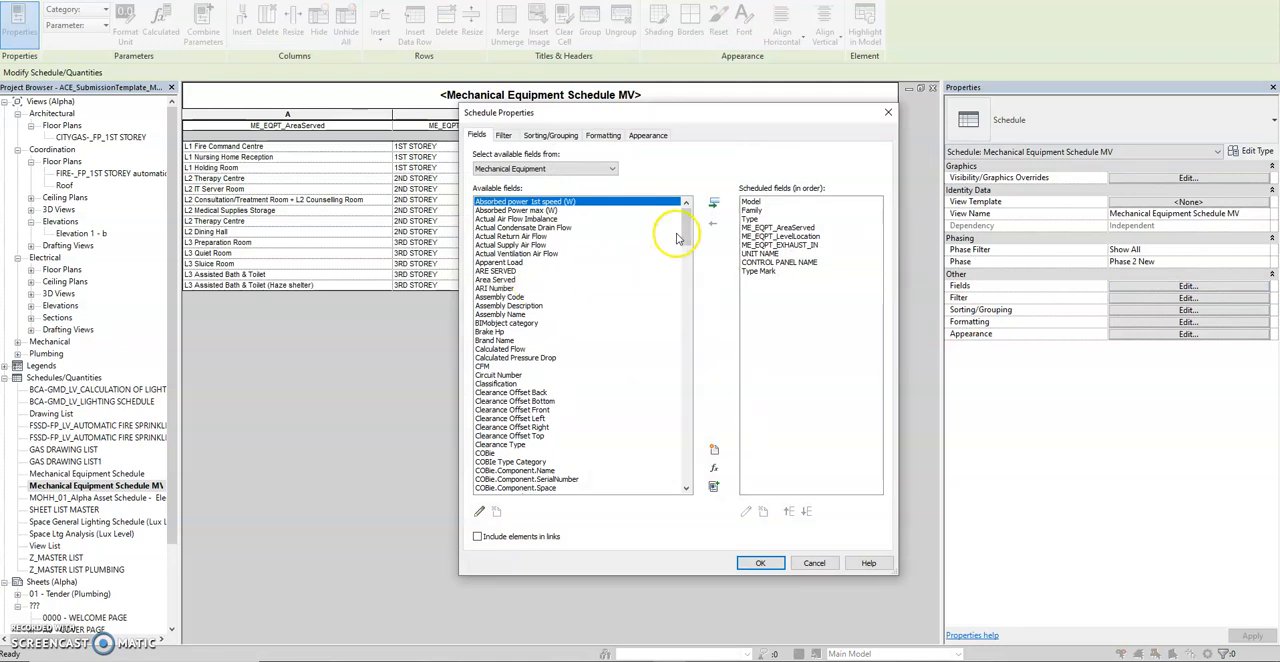
left_click_drag(688, 229, 685, 284)
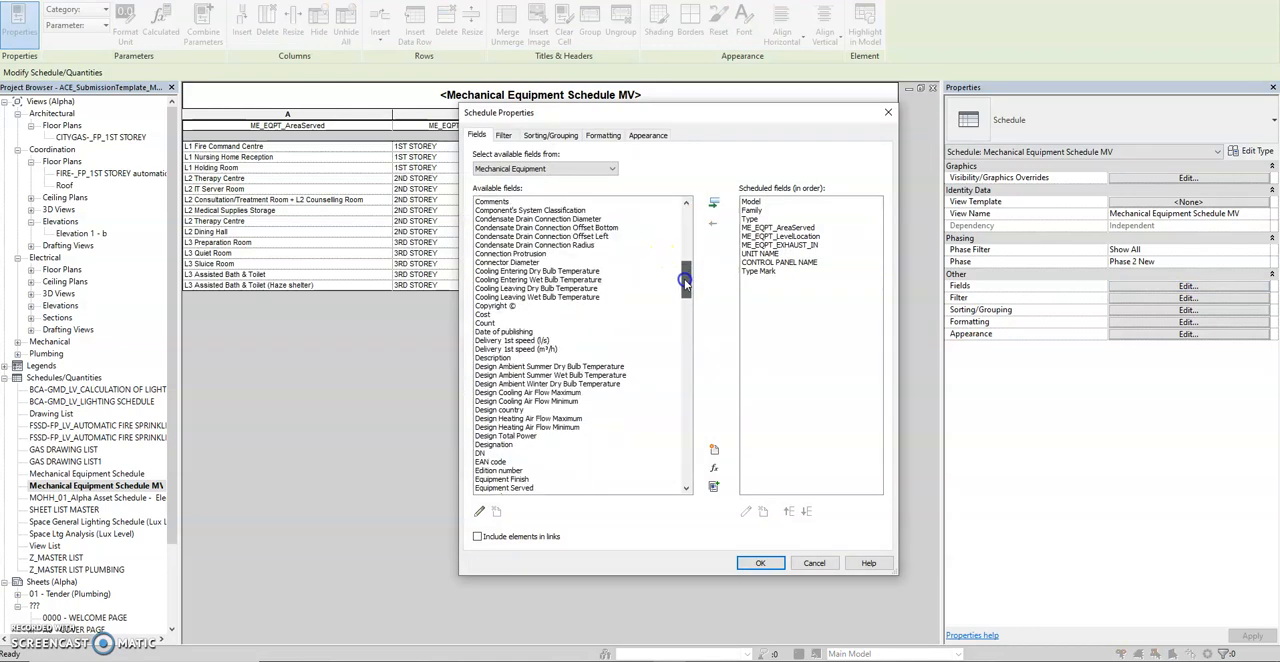
left_click(713, 450)
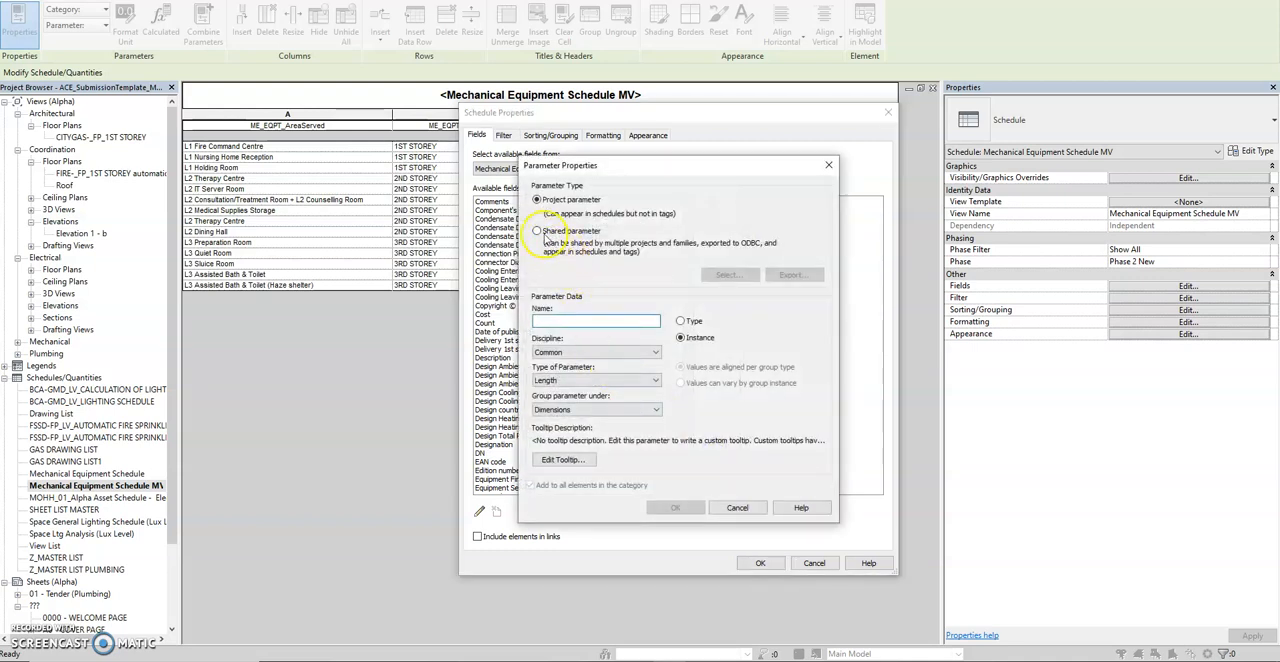
left_click(545, 236)
left_click(723, 276)
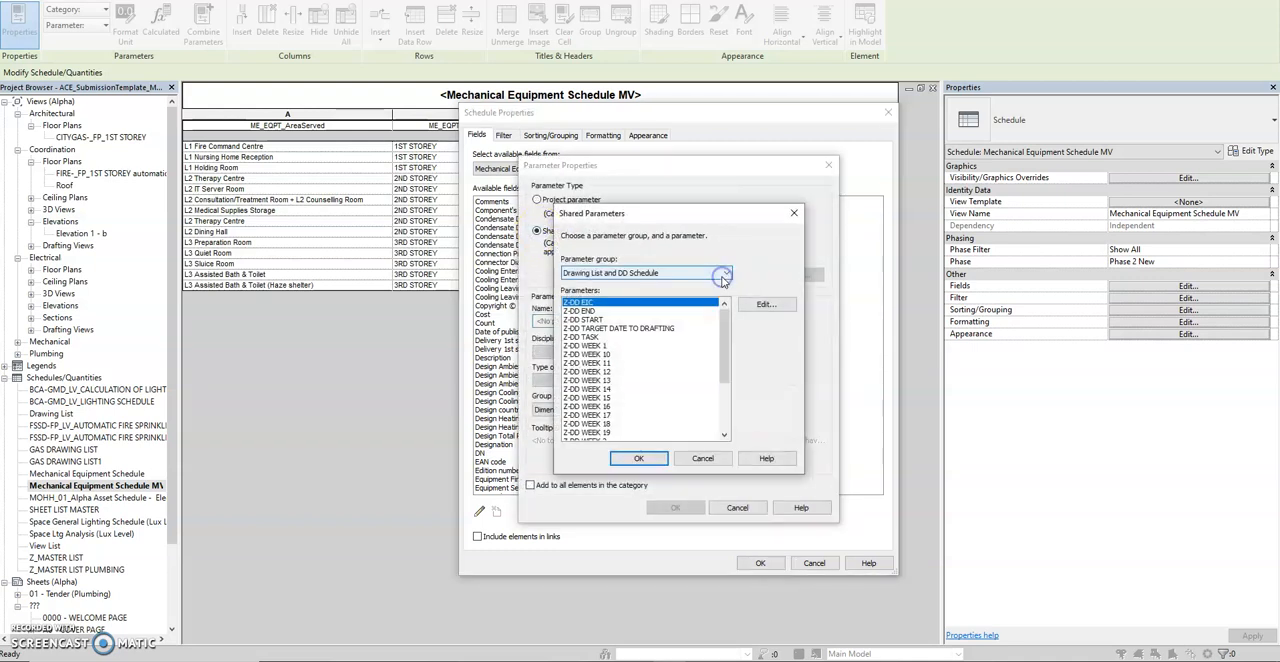
left_click(607, 277)
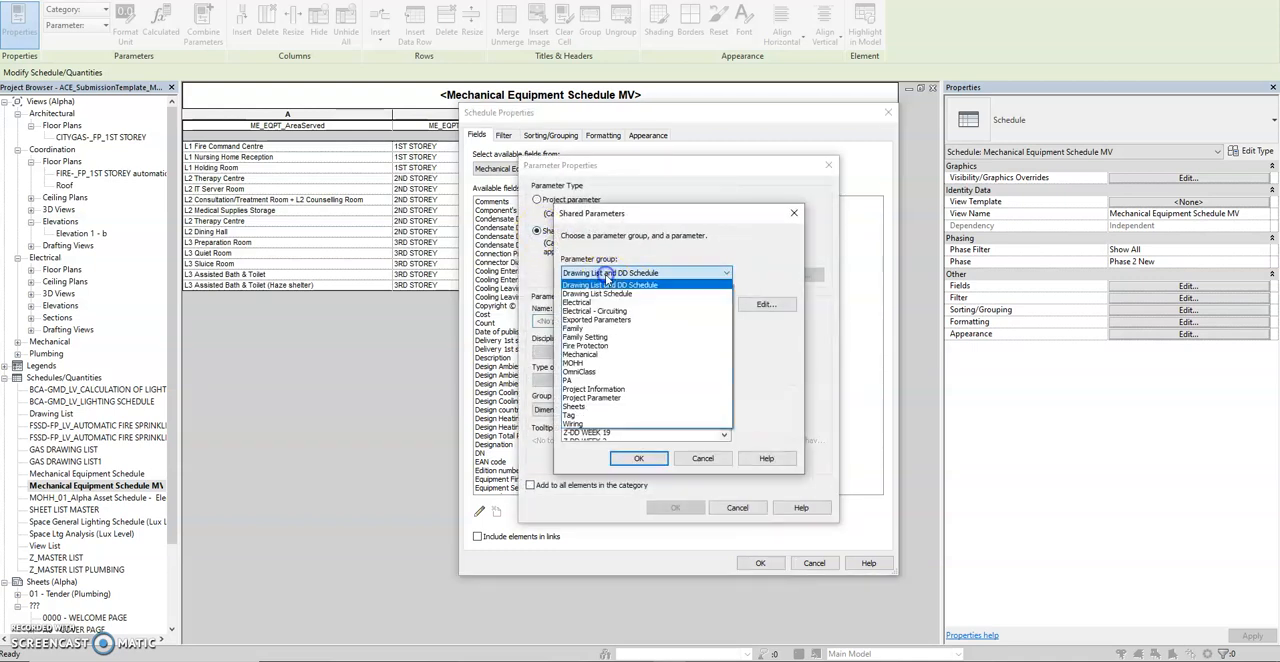
left_click(598, 357)
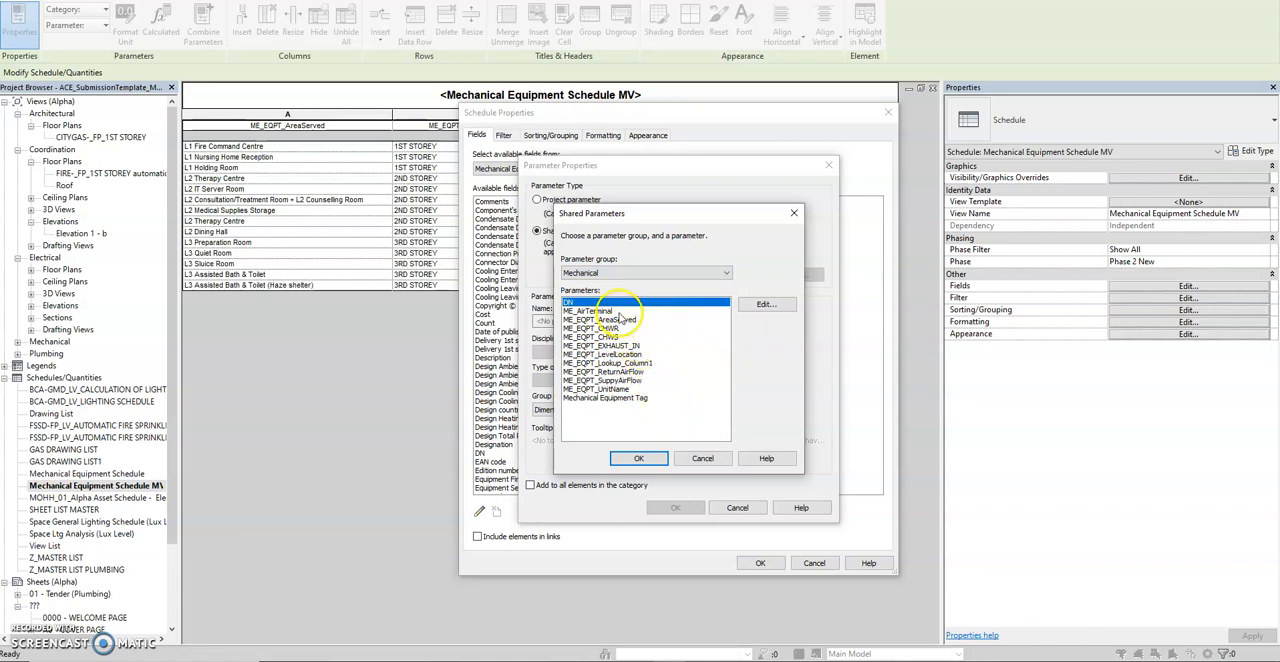
Add the shared parameter DN to the schedule's fields and narrow the CONTROL PANEL NAME column.
left_click(618, 389)
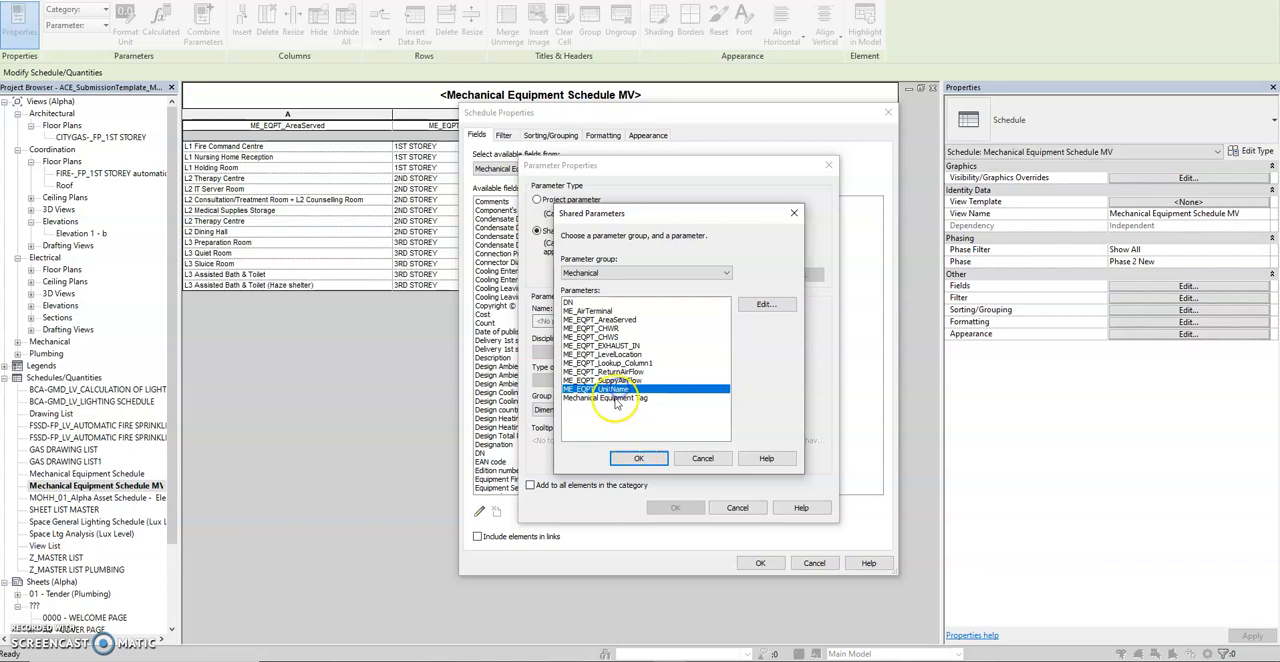
left_click(572, 302)
left_click(641, 458)
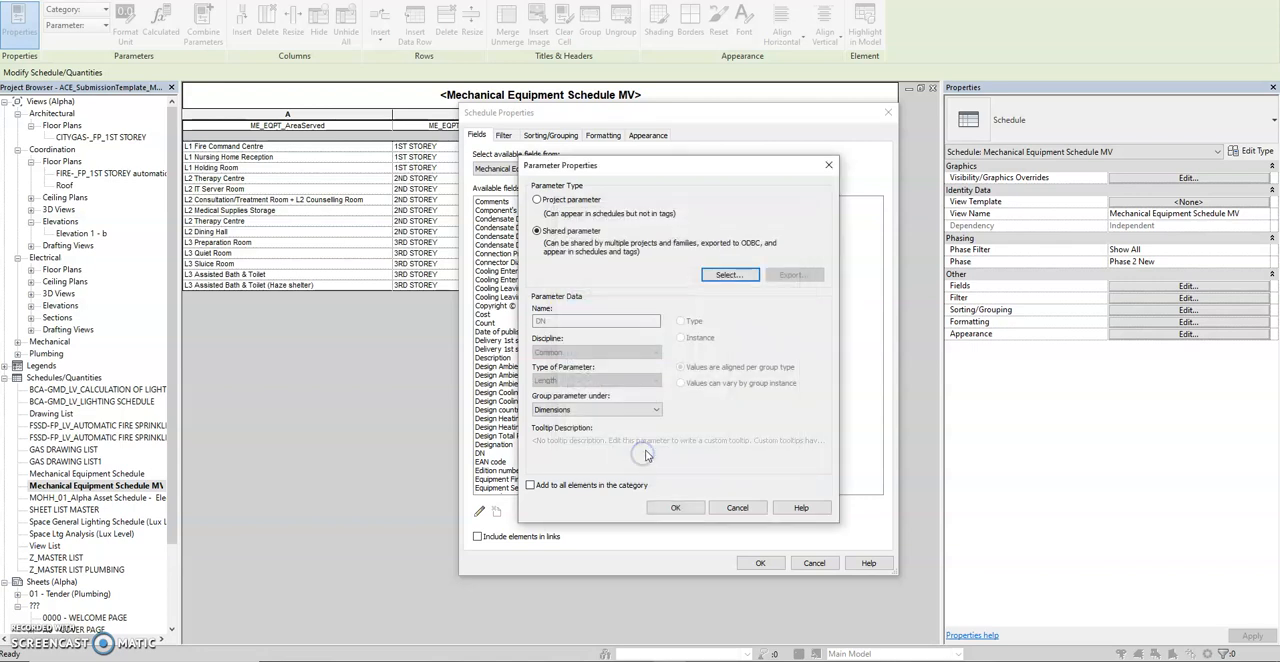
left_click(675, 507)
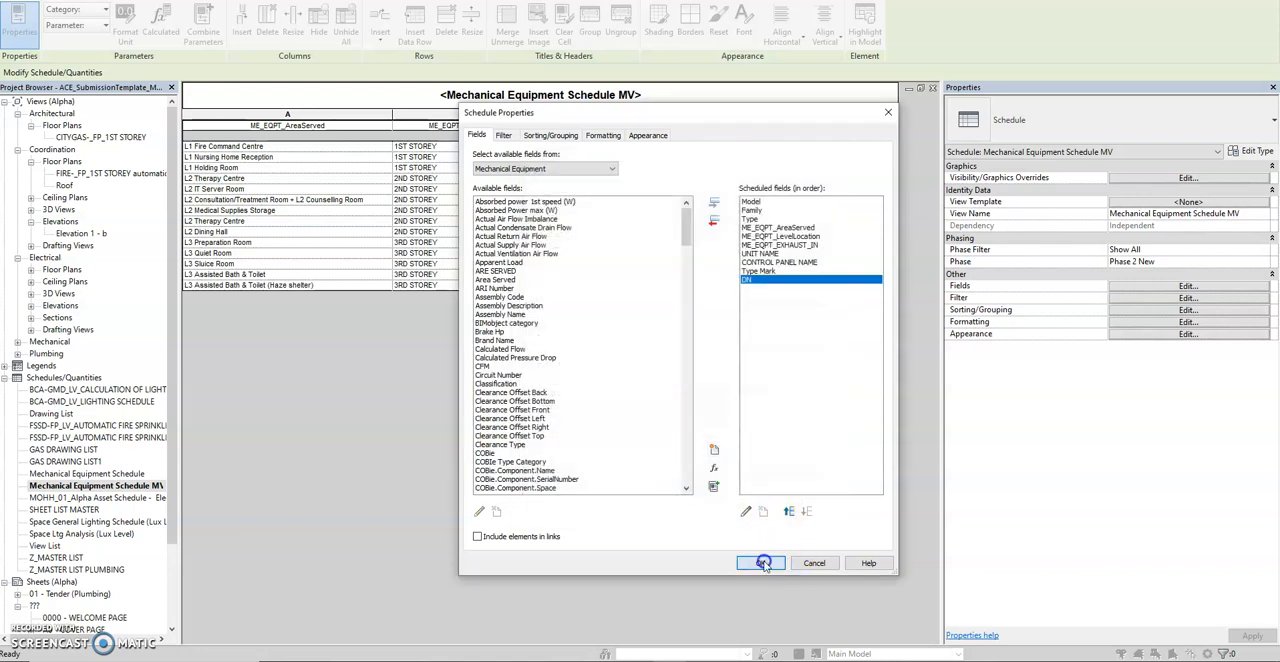
left_click(759, 563)
left_click_drag(898, 118, 822, 118)
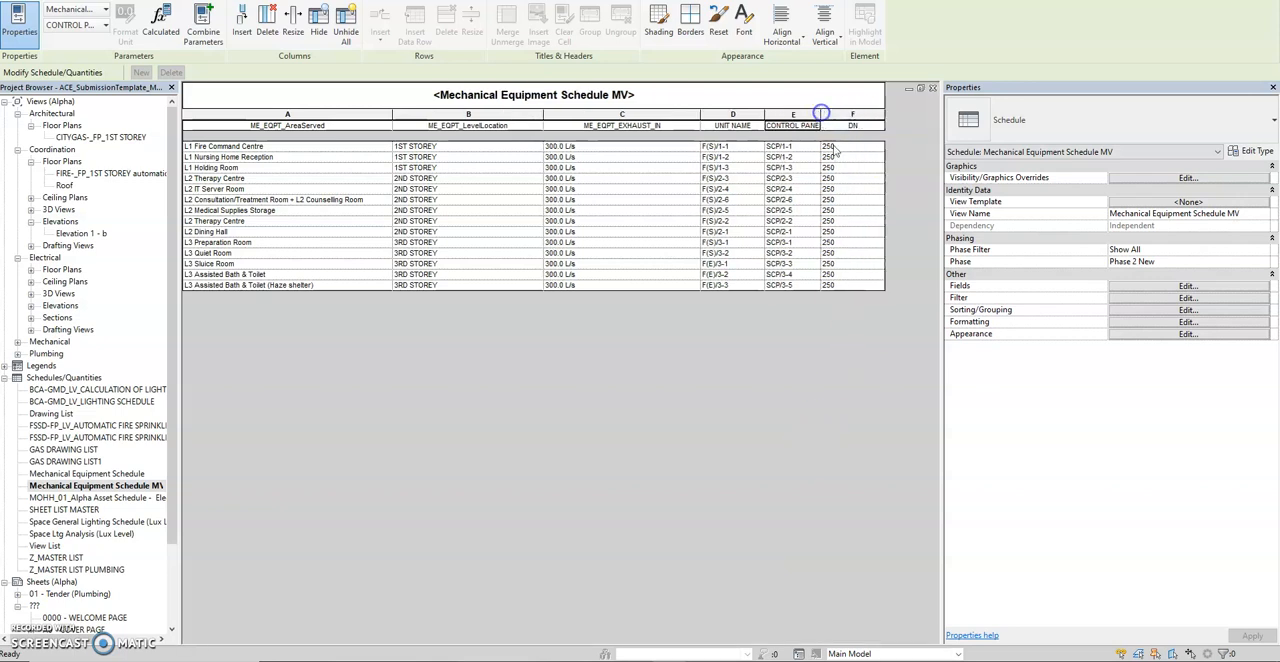
Add the shared parameter ME_EQPT_UnitName from the Mechanical group to the schedule's fields.
left_click(1140, 289)
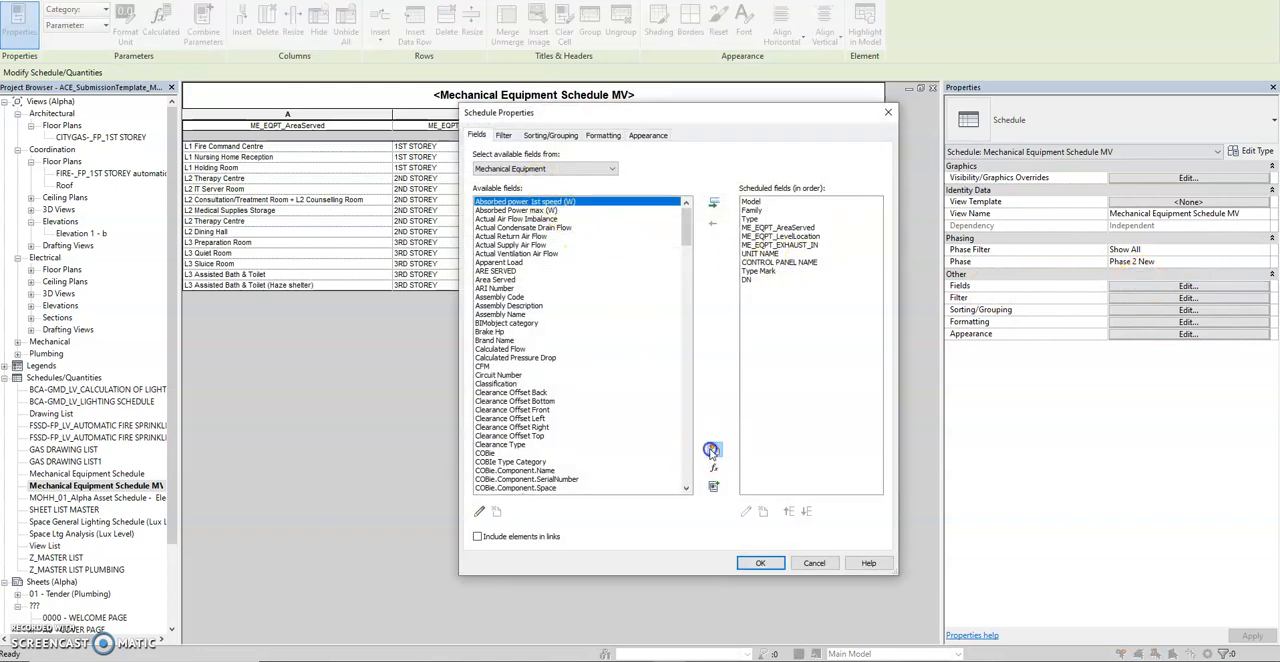
left_click(711, 451)
left_click(537, 231)
left_click(727, 276)
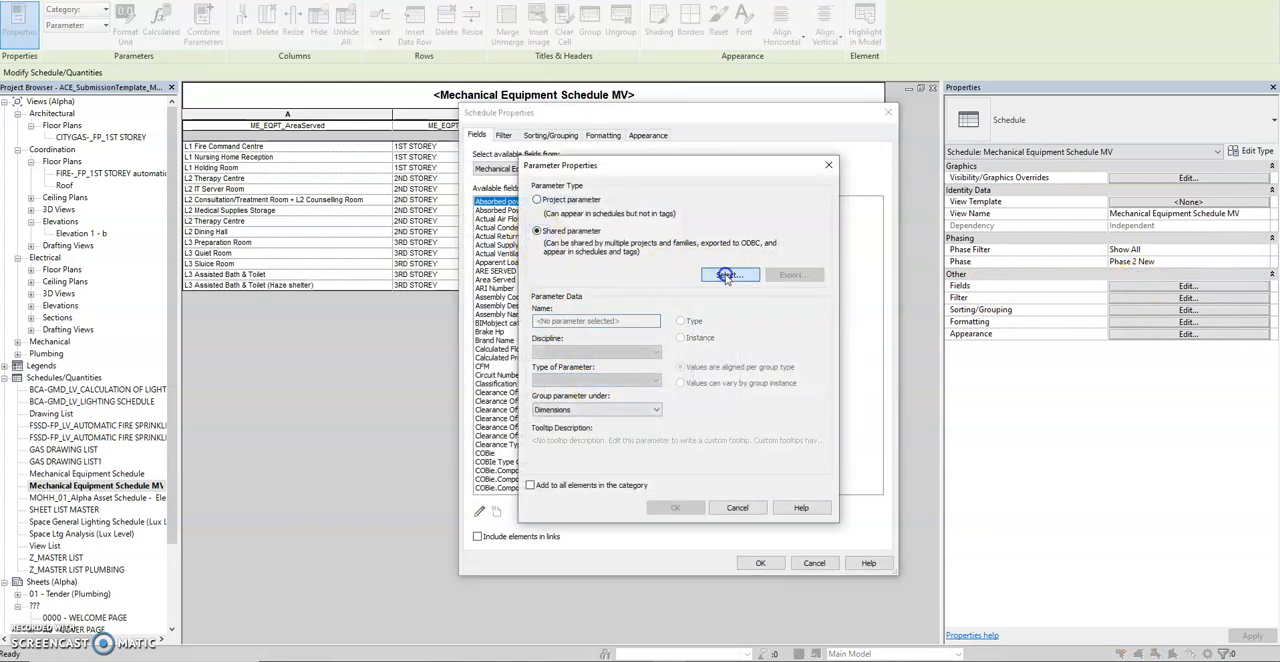
left_click(620, 273)
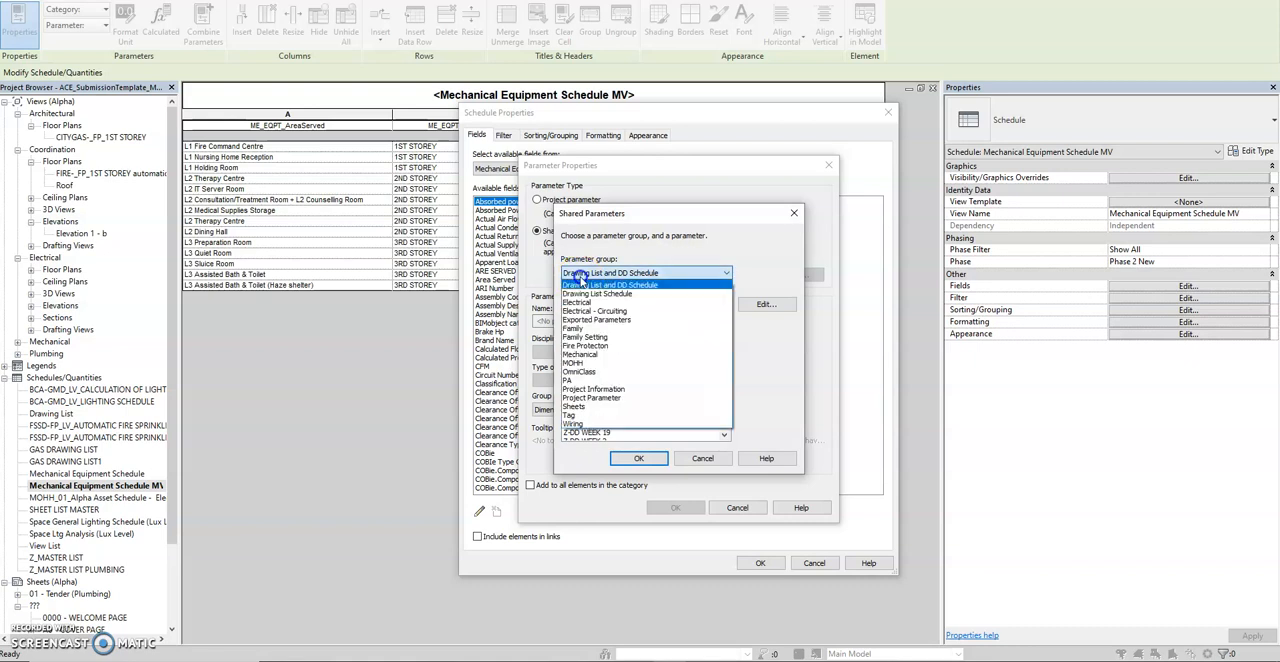
left_click(590, 355)
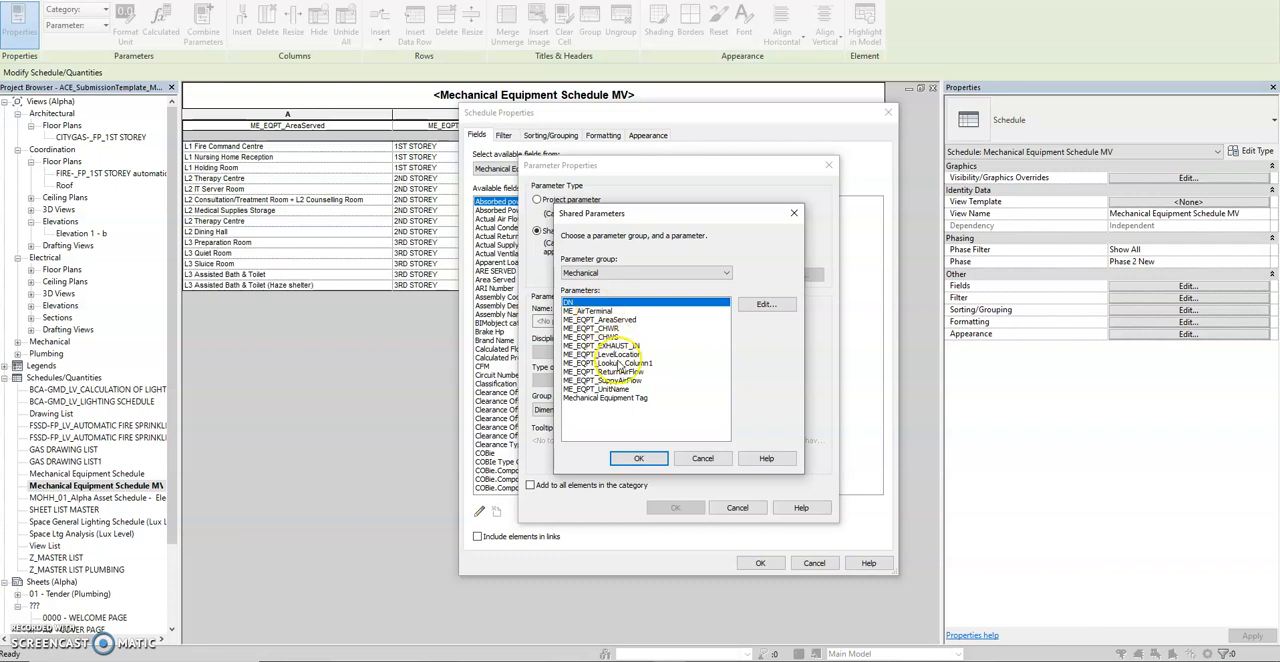
left_click(620, 363)
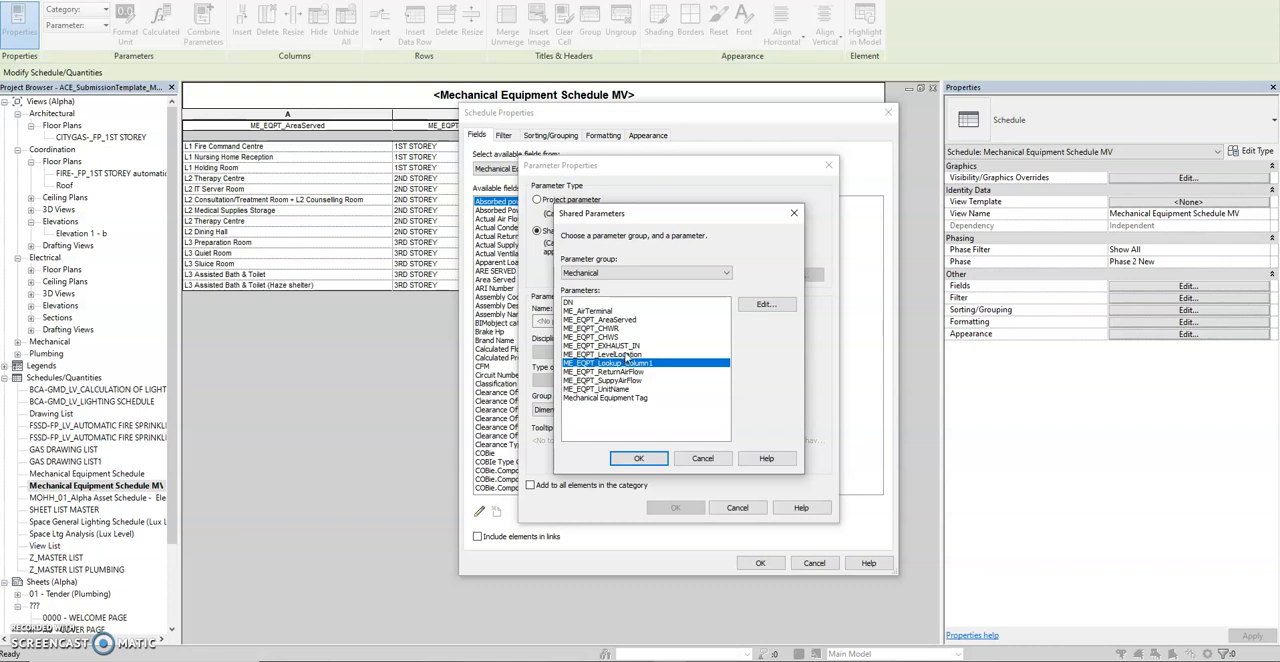
left_click(612, 389)
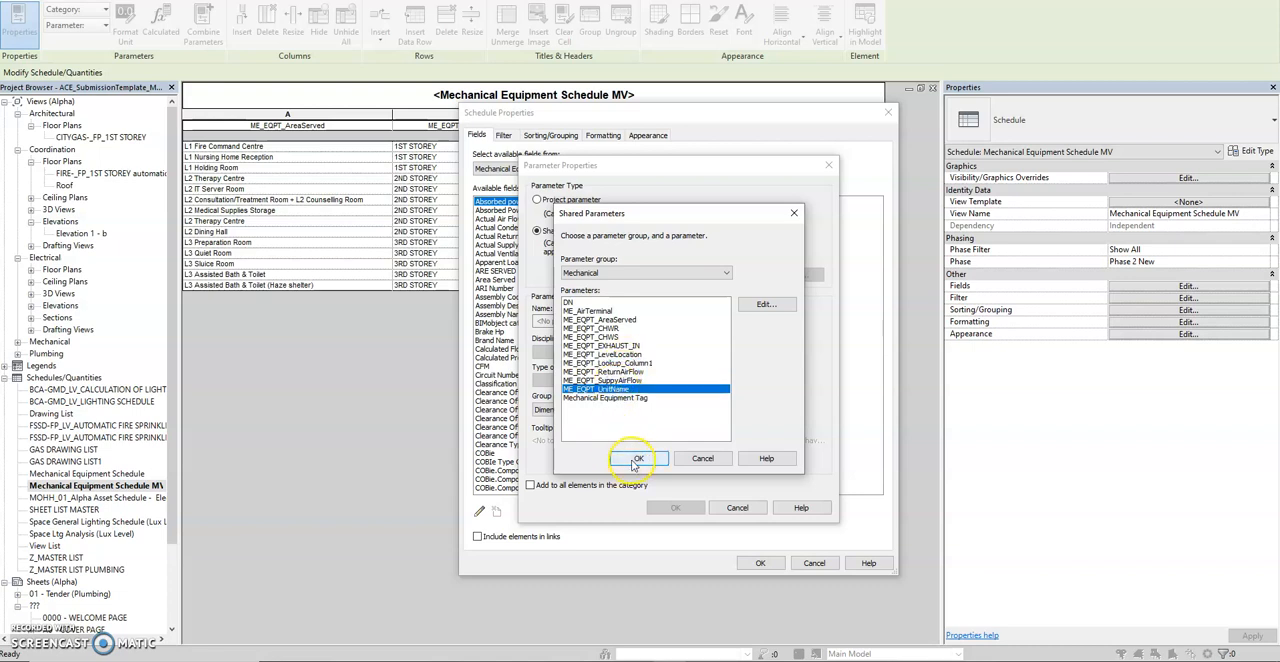
left_click(633, 460)
left_click(675, 510)
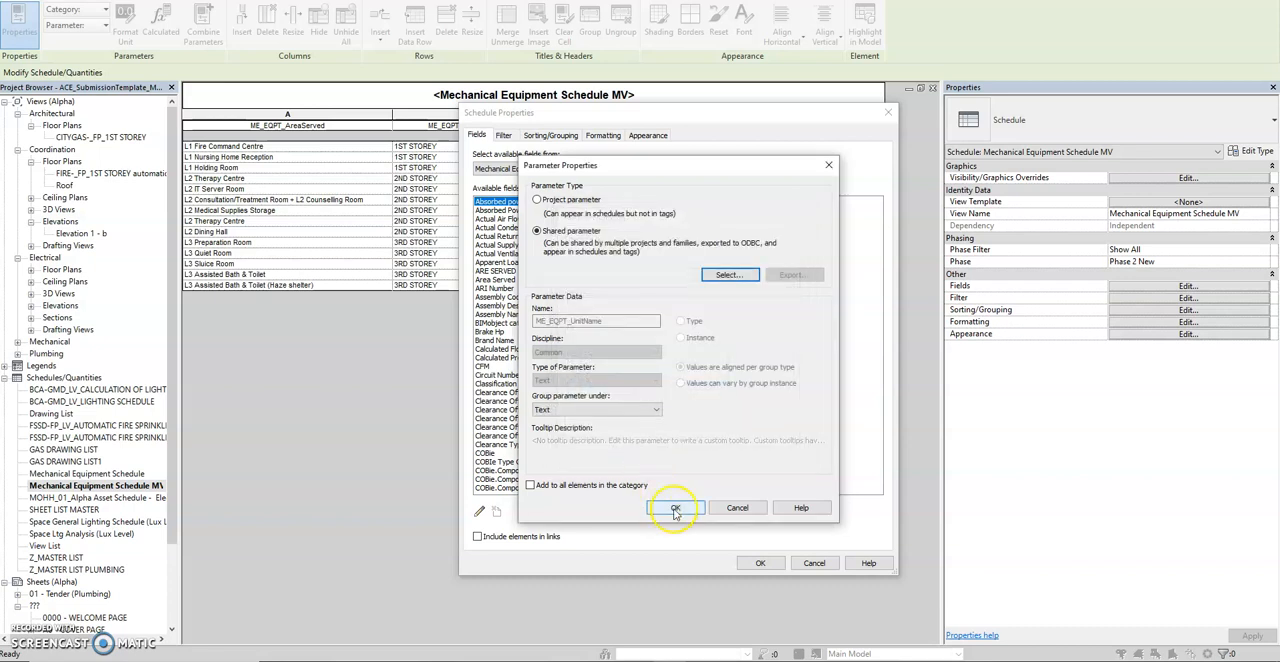
left_click(757, 563)
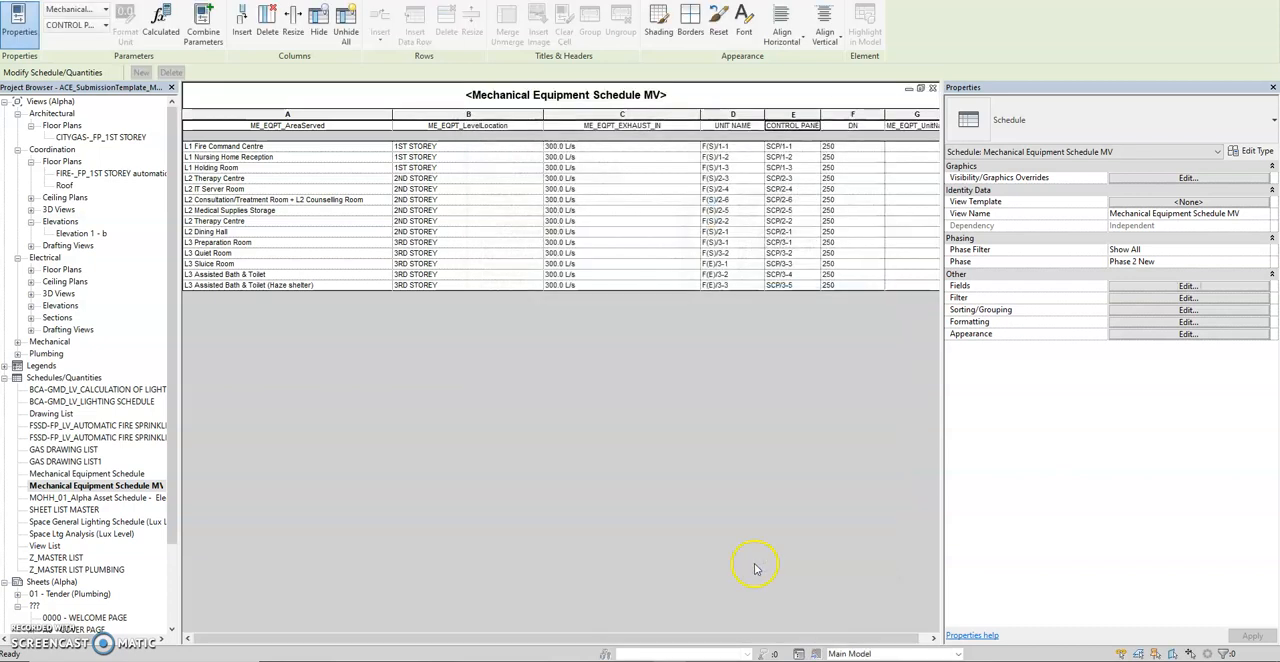
Narrow the schedule's DN column.
left_click_drag(729, 639, 829, 639)
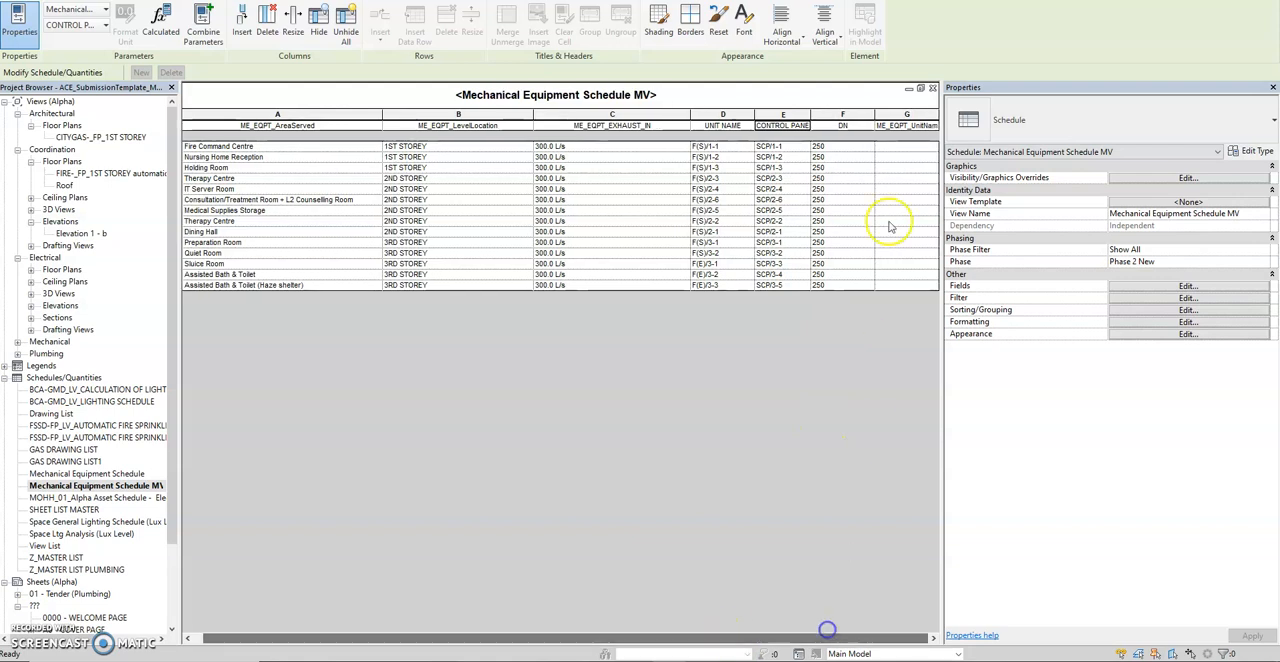
left_click_drag(876, 113, 861, 114)
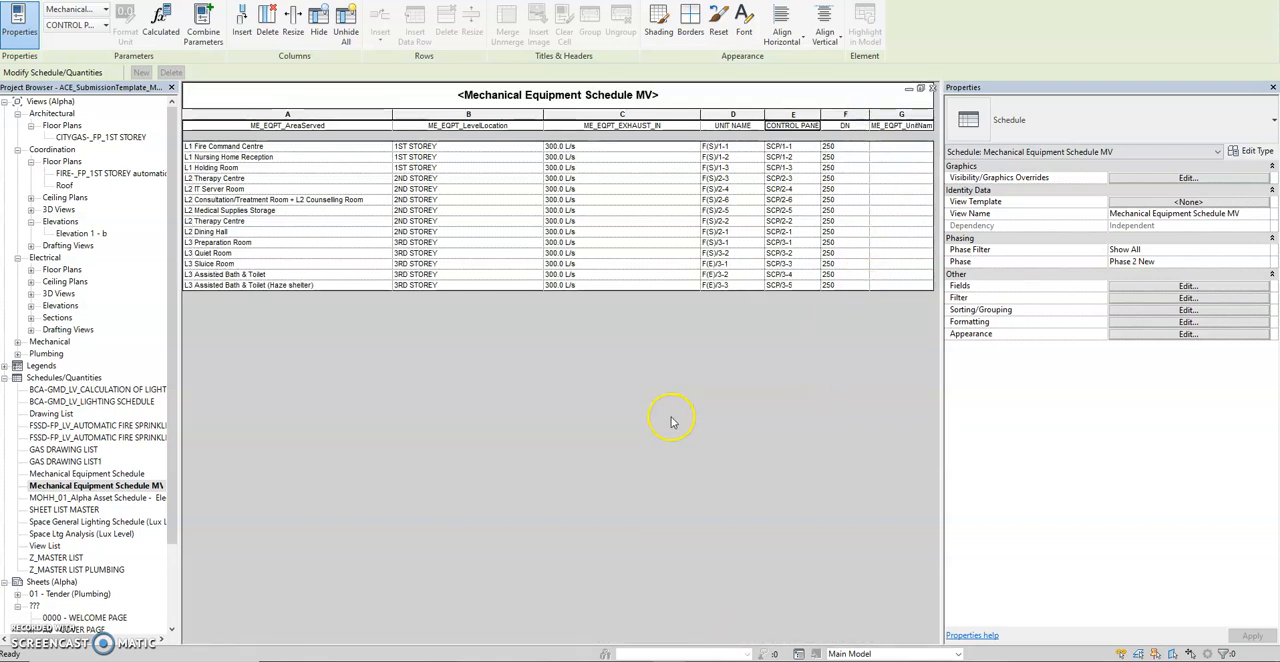
left_click(420, 494)
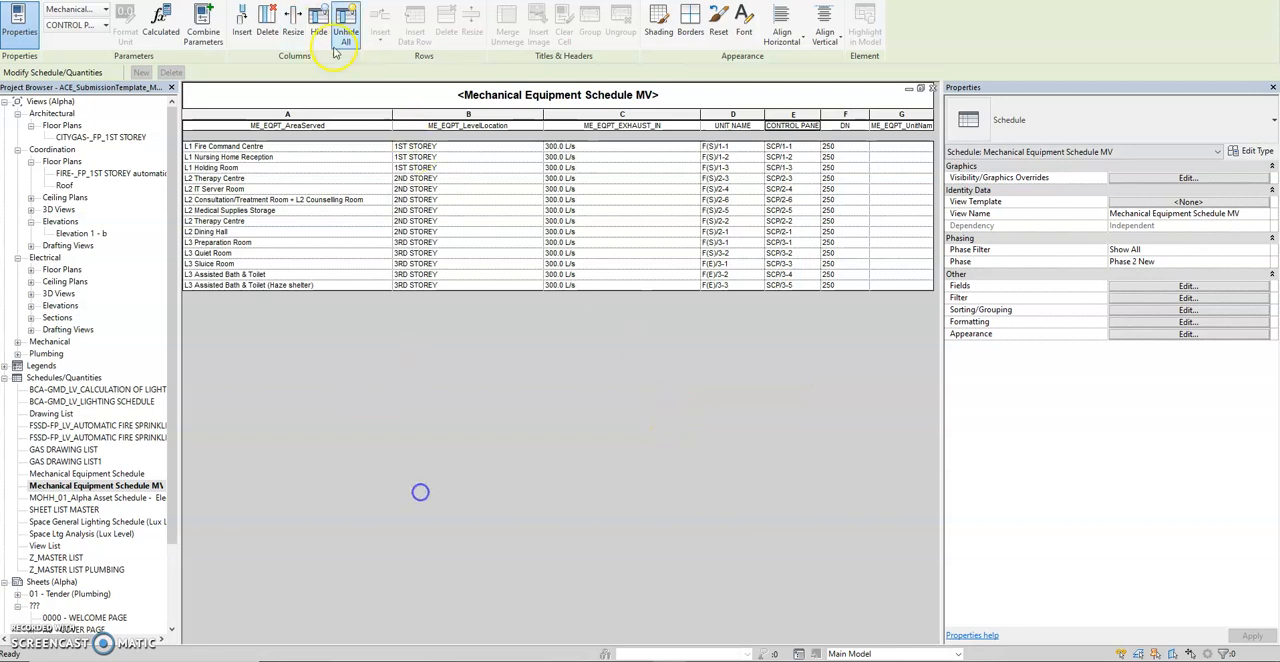
Tile the {3D} view beside the Mechanical Equipment Schedule MV and bring the schedule's DN column into view.
left_click(293, 112)
left_click(540, 359)
key("w")
key("t")
middle_click_drag(433, 397, 416, 339)
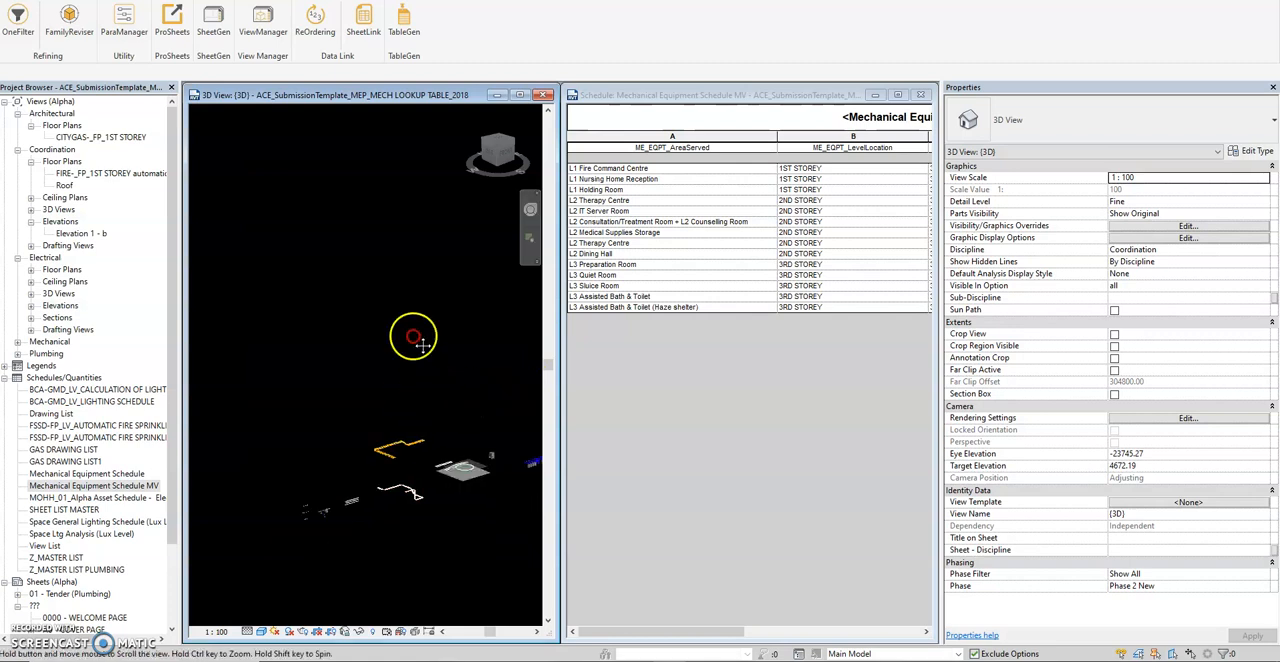
left_click(743, 633)
left_click_drag(743, 633, 868, 632)
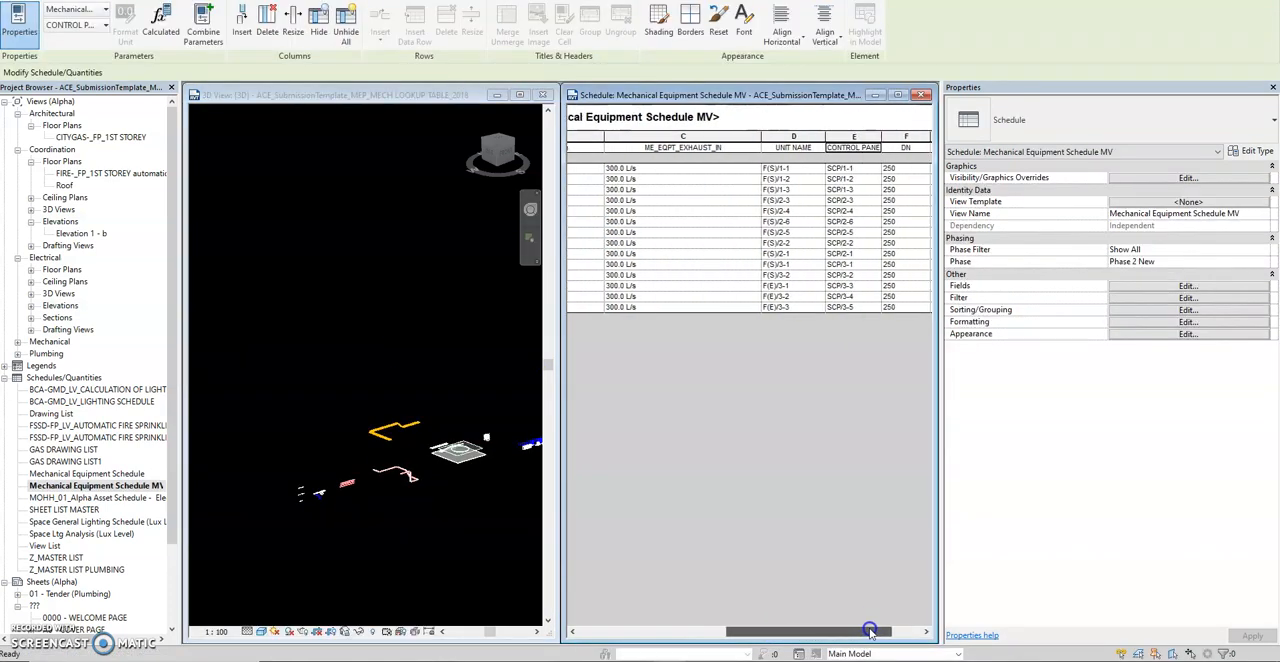
Select the five 3RD STOREY fans in the upper row and set their ME_EQPT_EXHAUST_IN to 600 L/s.
left_click(262, 372)
scroll(331, 531, "up", 5)
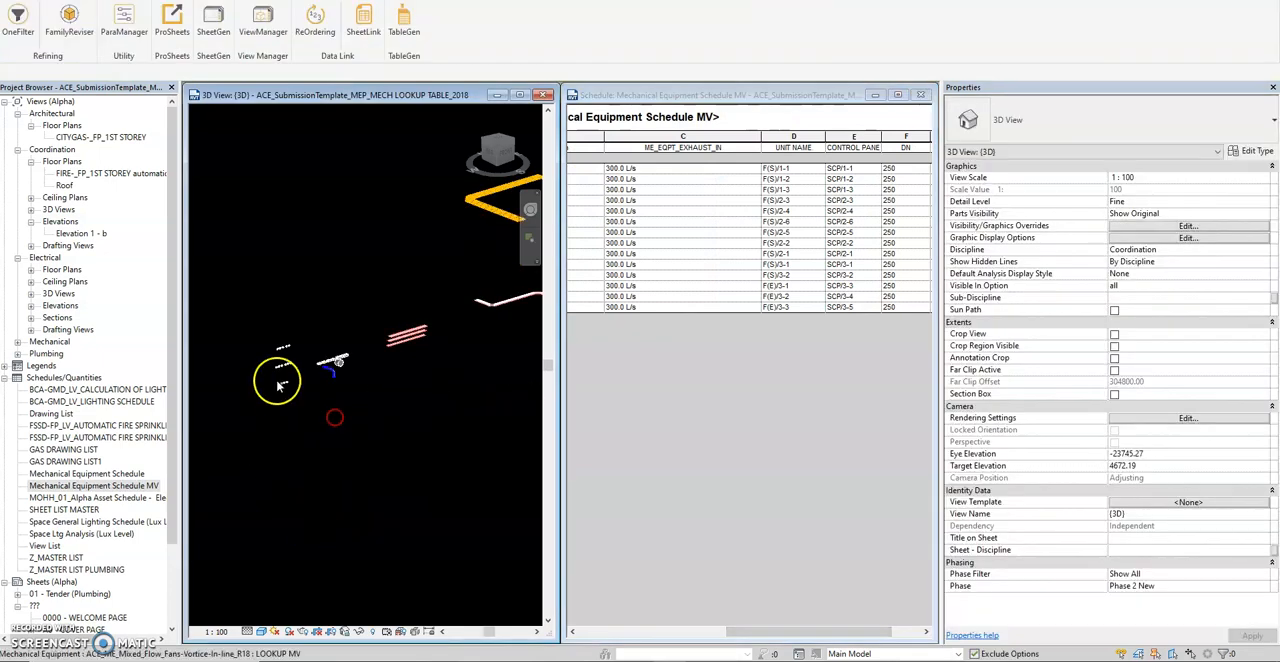
middle_click_drag(314, 344, 462, 316)
left_click_drag(465, 263, 294, 371)
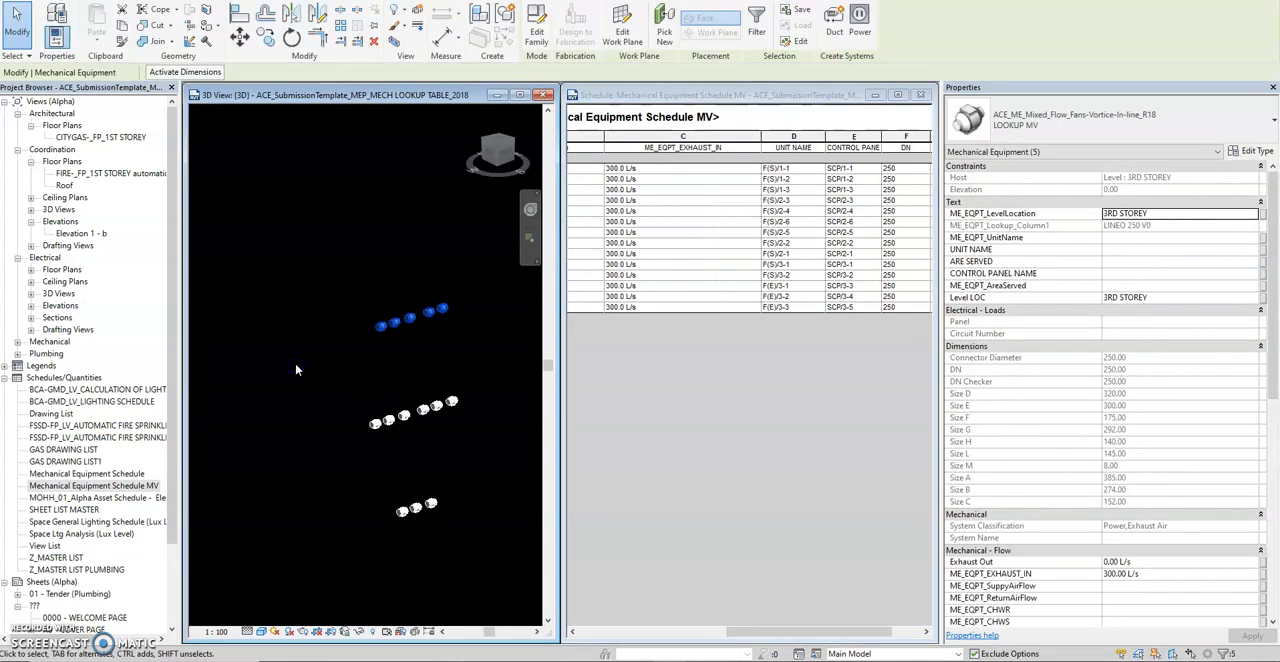
left_click(1174, 575)
type("600")
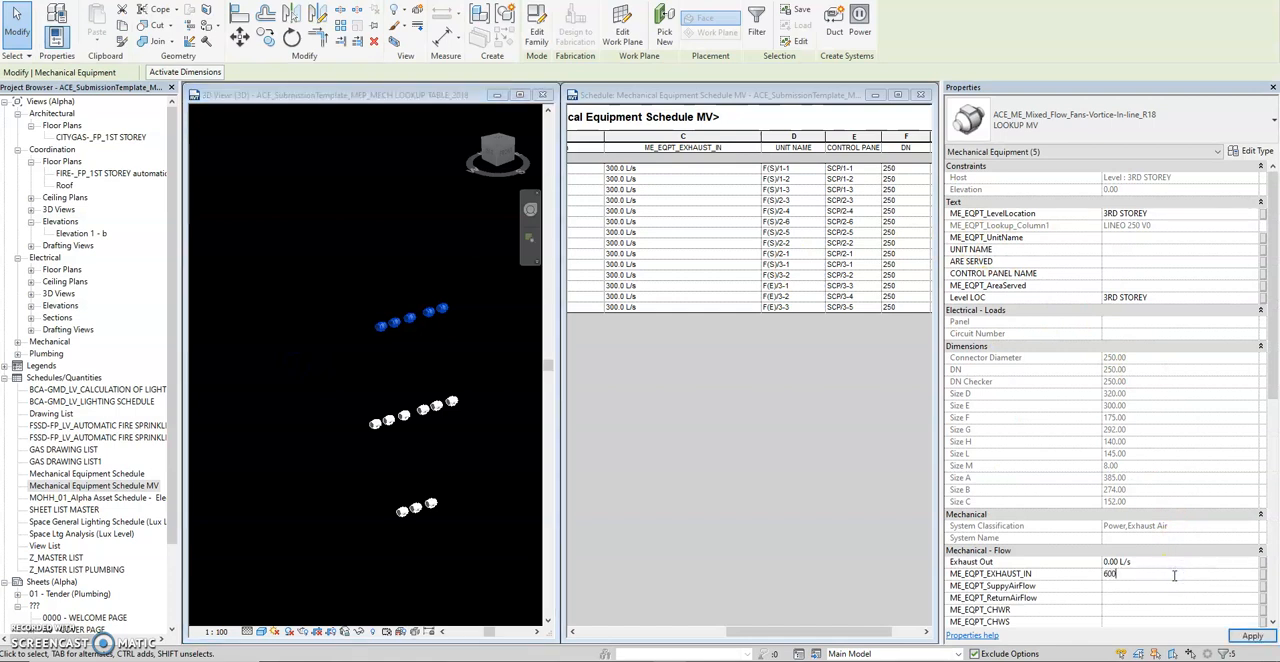
key("Return")
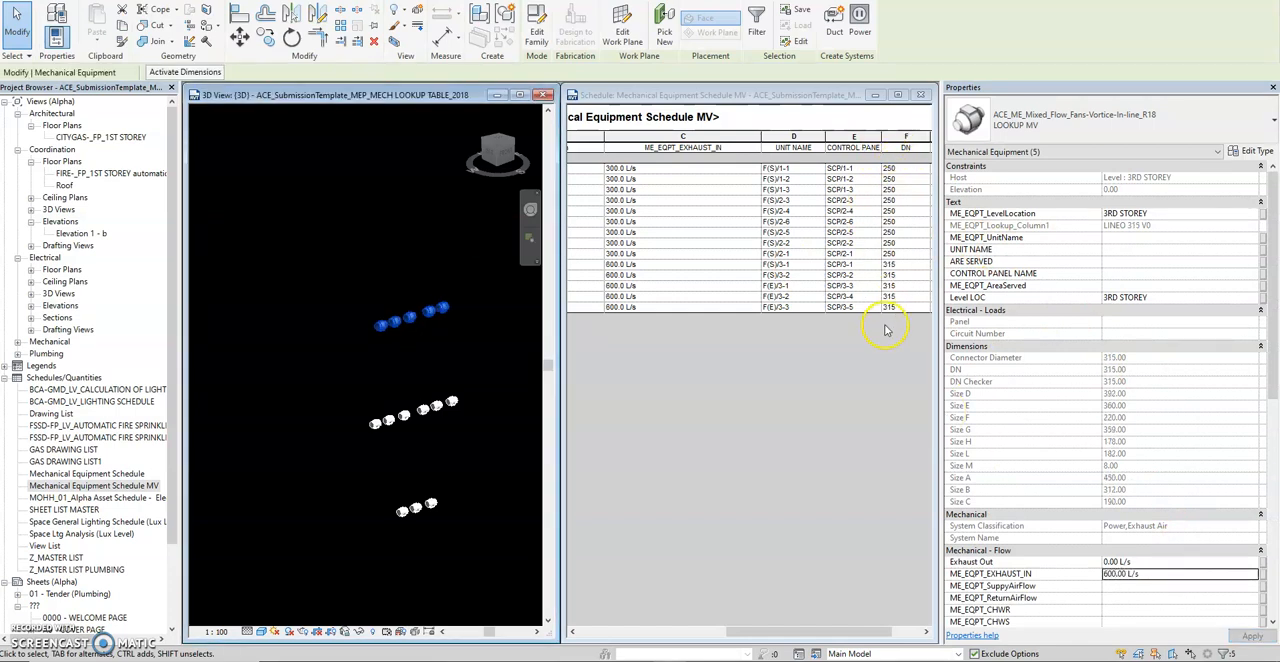
Set ME_EQPT_EXHAUST_IN of the six 2ND STOREY fans in the middle row to 150 L/s and clear the selection.
left_click(416, 381)
left_click_drag(463, 363, 303, 449)
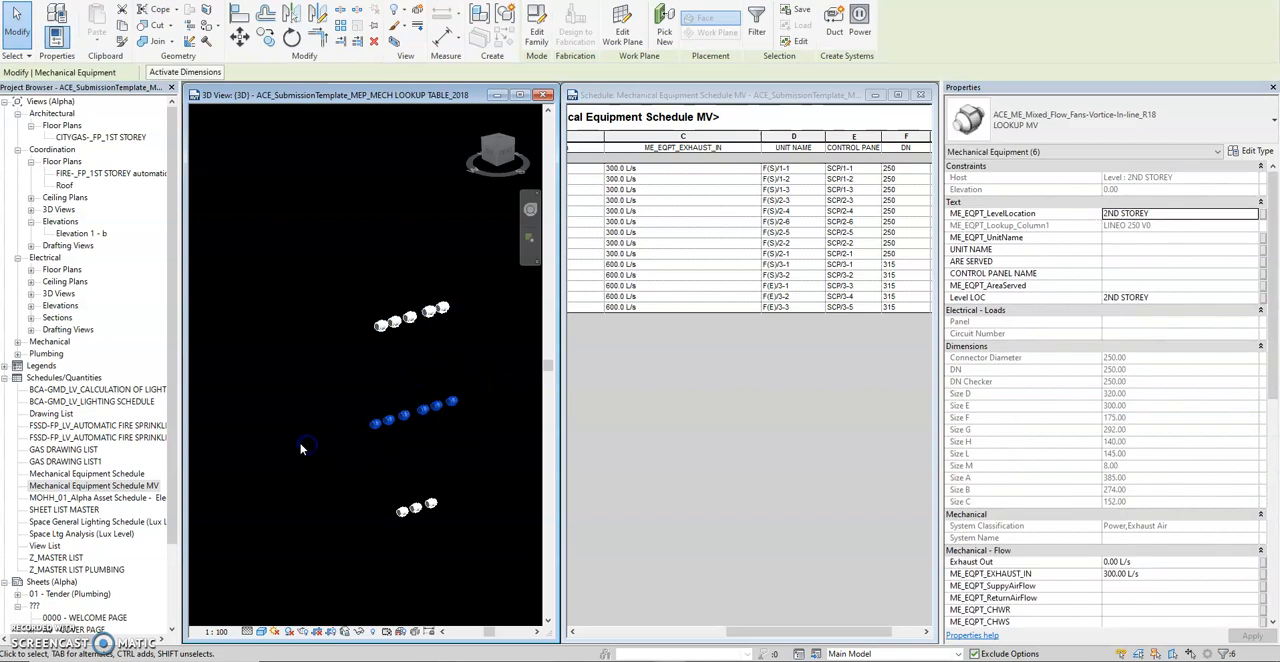
left_click(1163, 572)
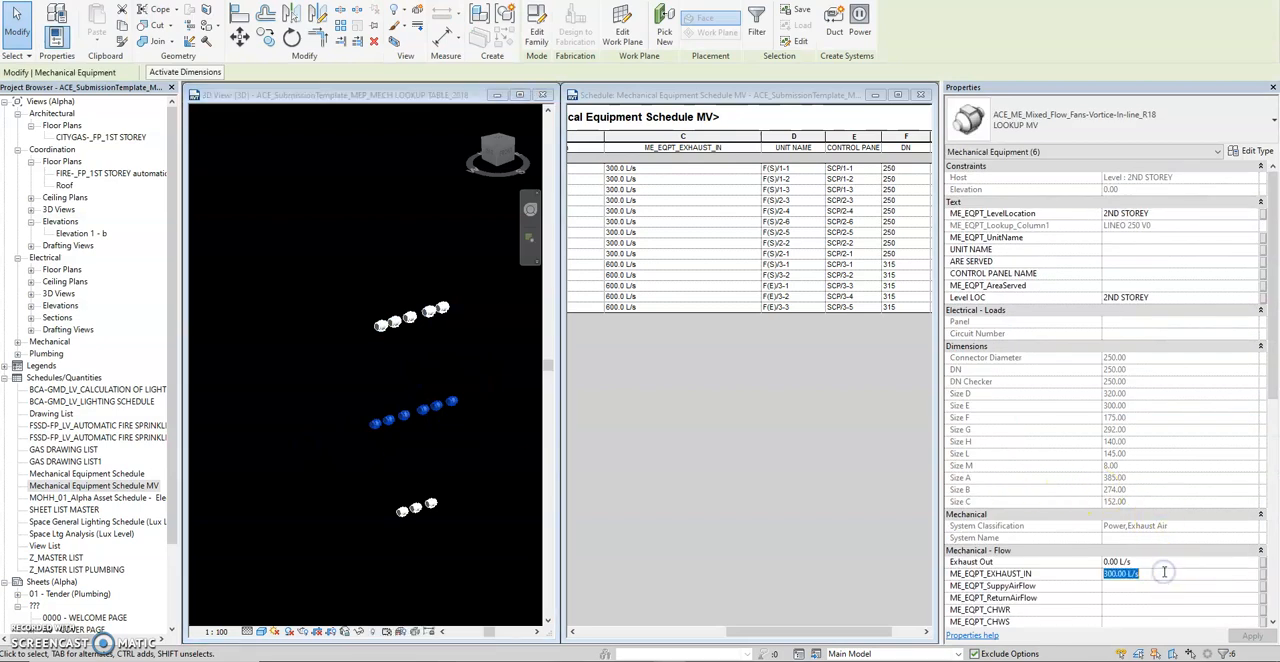
type("150")
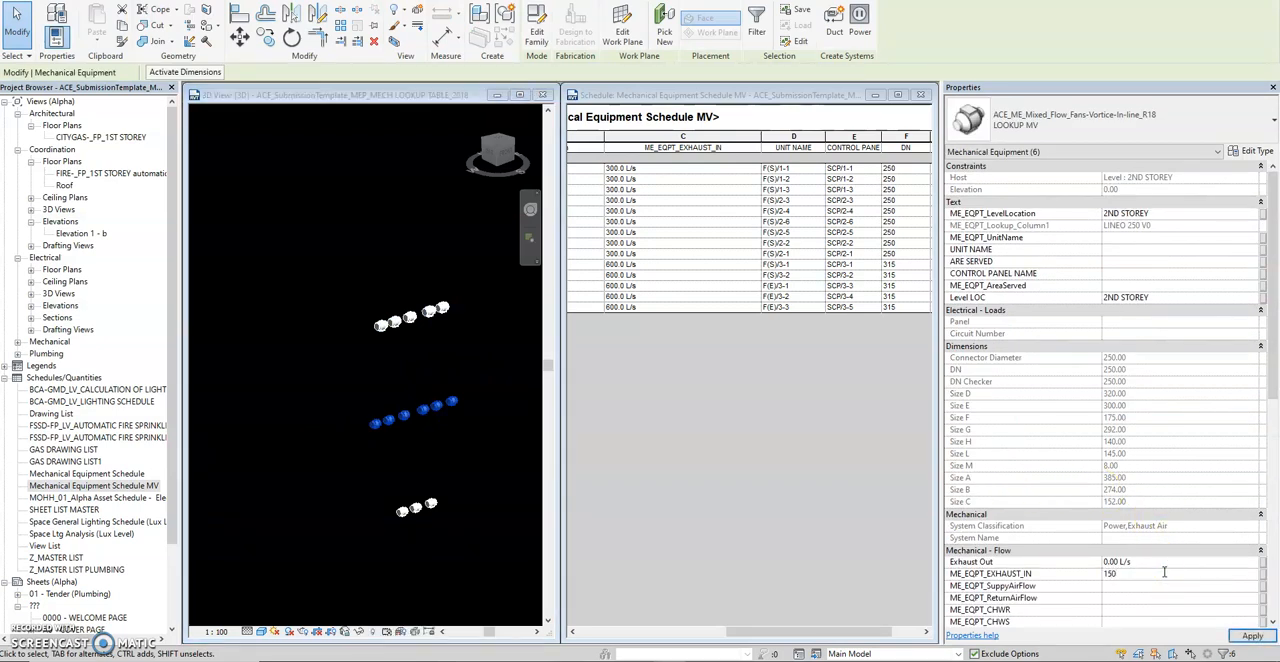
left_click(658, 521)
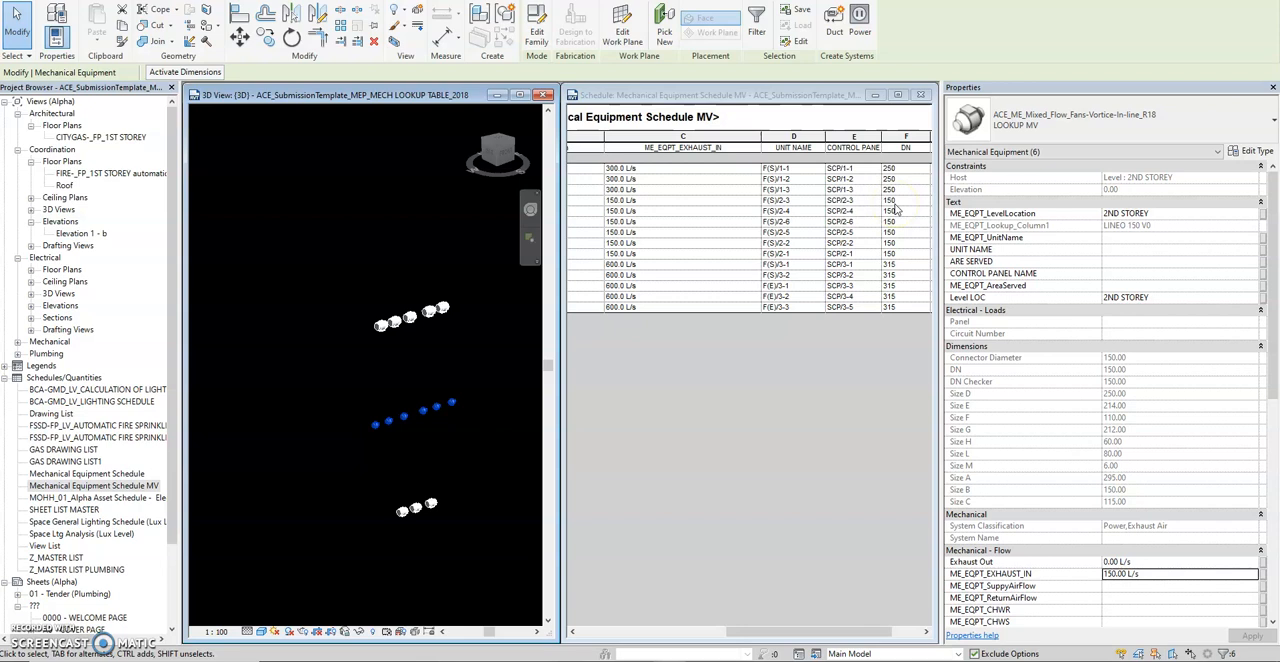
left_click(383, 401)
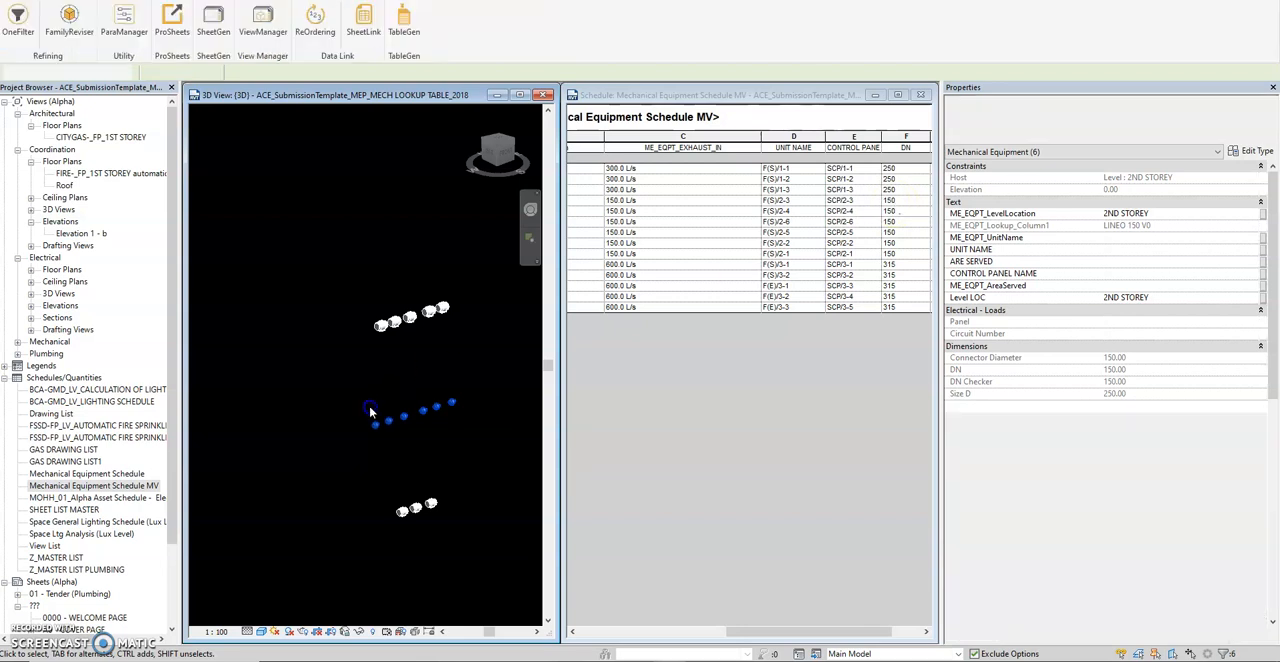
Set ME_EQPT_EXHAUST_IN of the first three fans in the 2ND STOREY row to 500 L/s and clear the selection.
scroll(395, 420, "up", 6)
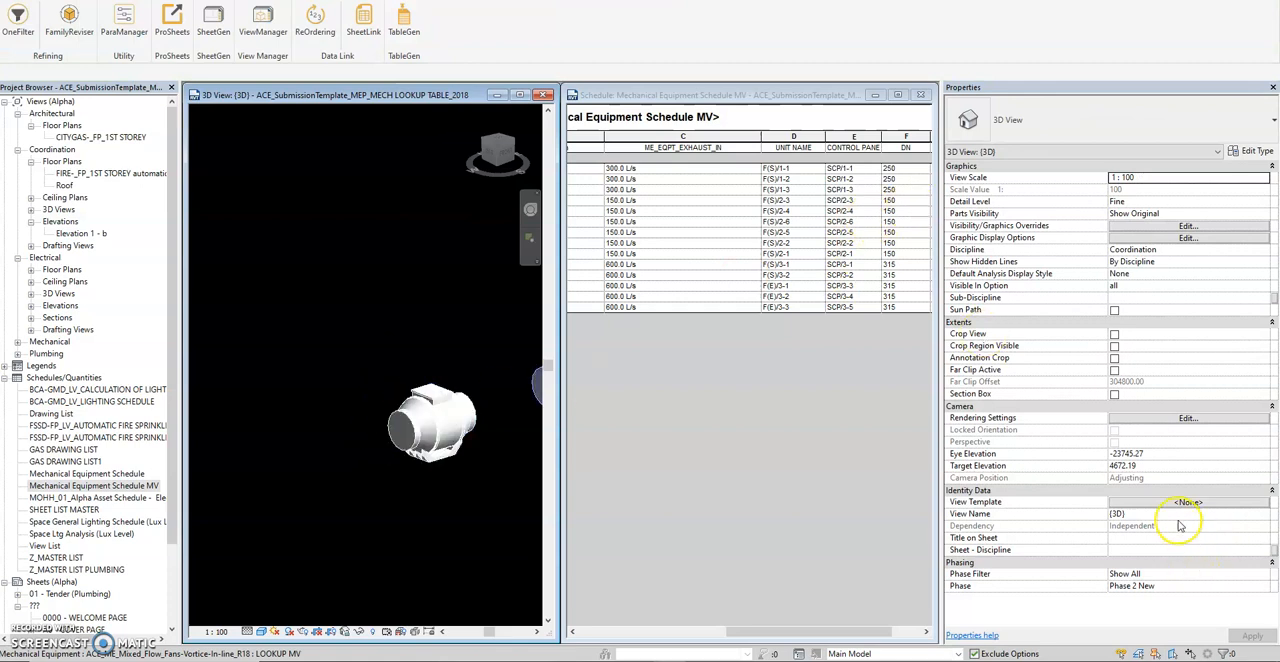
scroll(440, 370, "down", 5)
middle_click_drag(450, 390, 262, 414)
left_click_drag(326, 366, 226, 423)
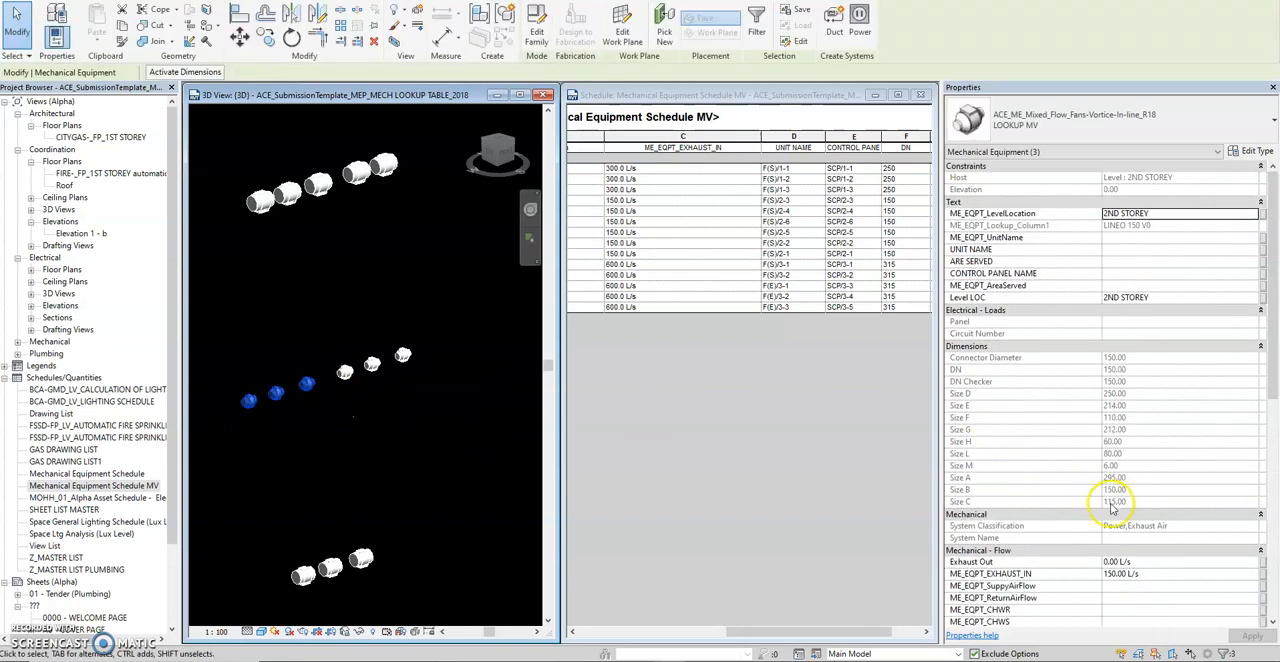
left_click(1150, 573)
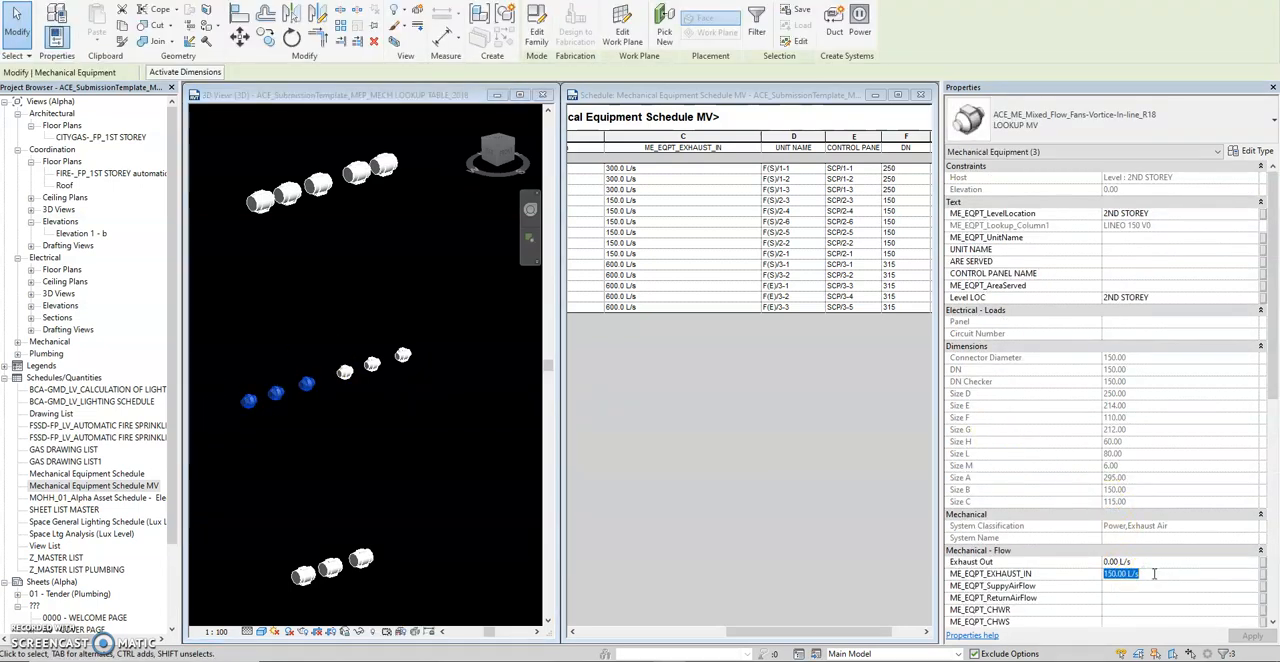
left_click(463, 477)
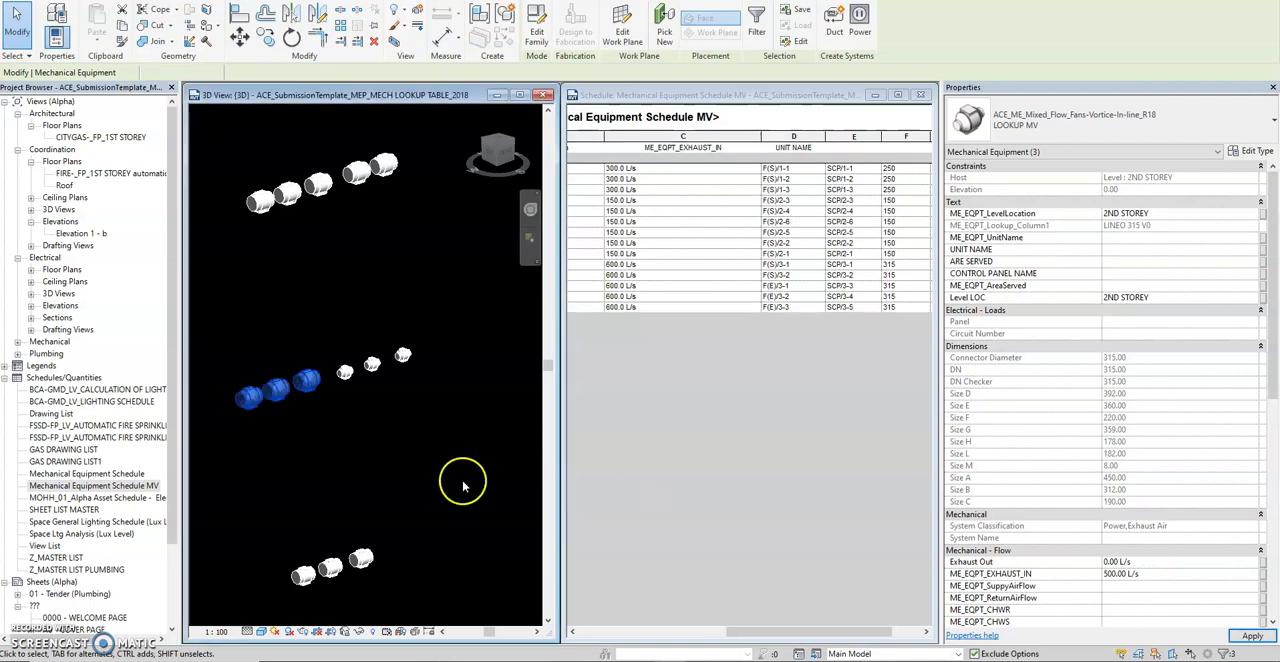
left_click(408, 396)
Set ME_EQPT_EXHAUST_IN of the other three 2ND STOREY fans to 1000 L/s, then reselect them to check their dimensions.
left_click_drag(426, 310, 352, 401)
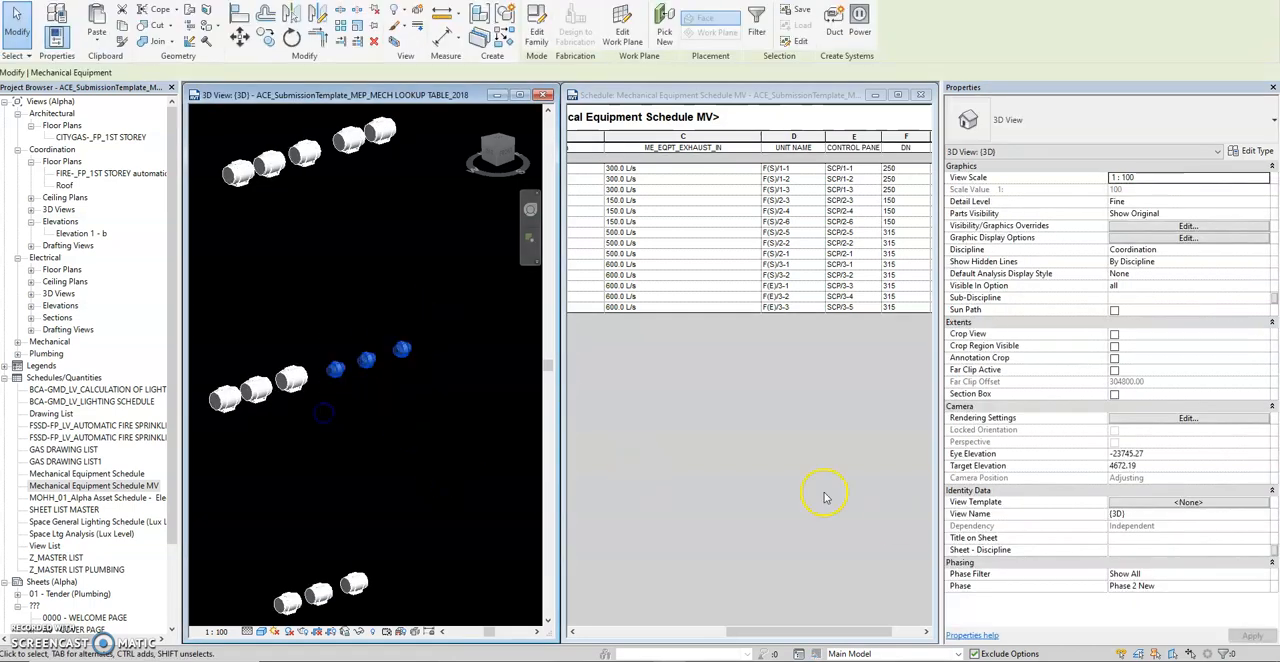
left_click(1156, 576)
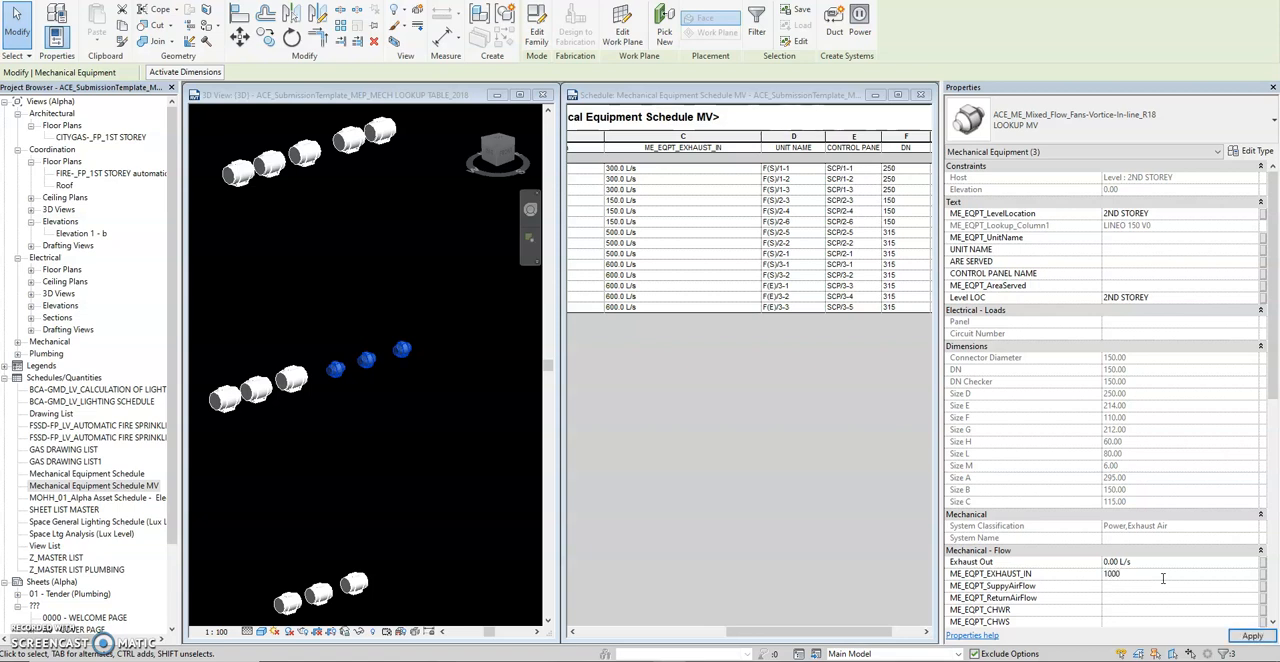
left_click(1250, 636)
left_click(420, 431)
scroll(380, 385, "up", 2)
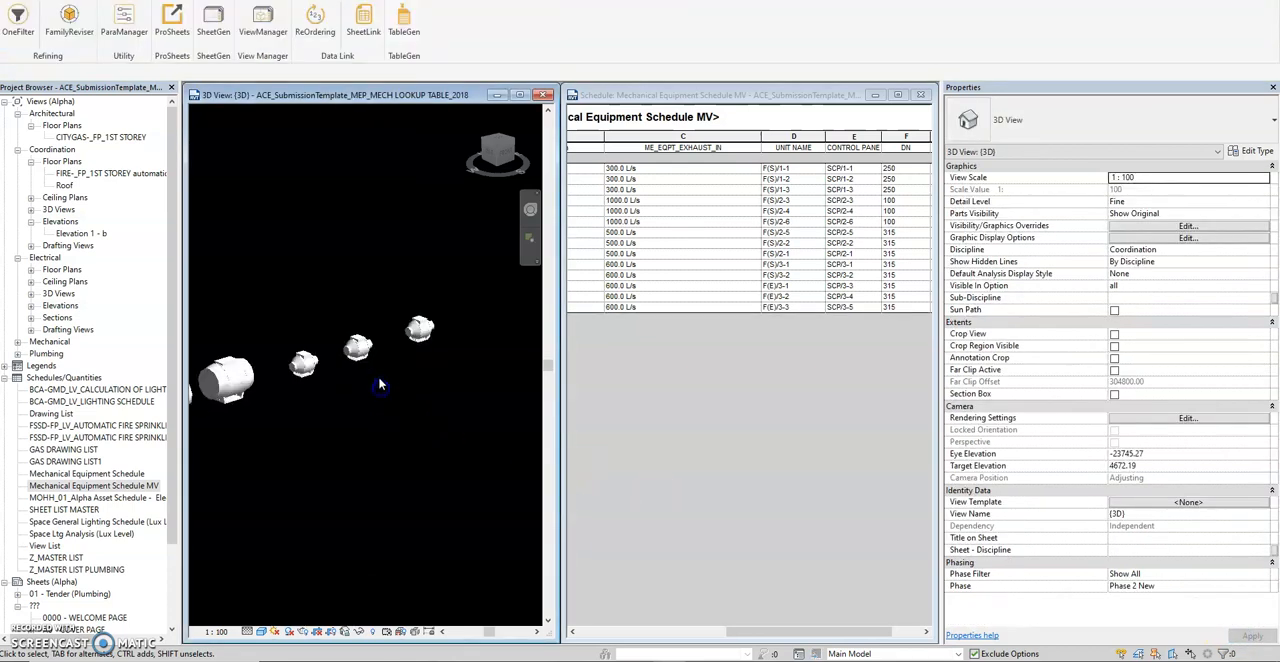
left_click_drag(445, 300, 283, 410)
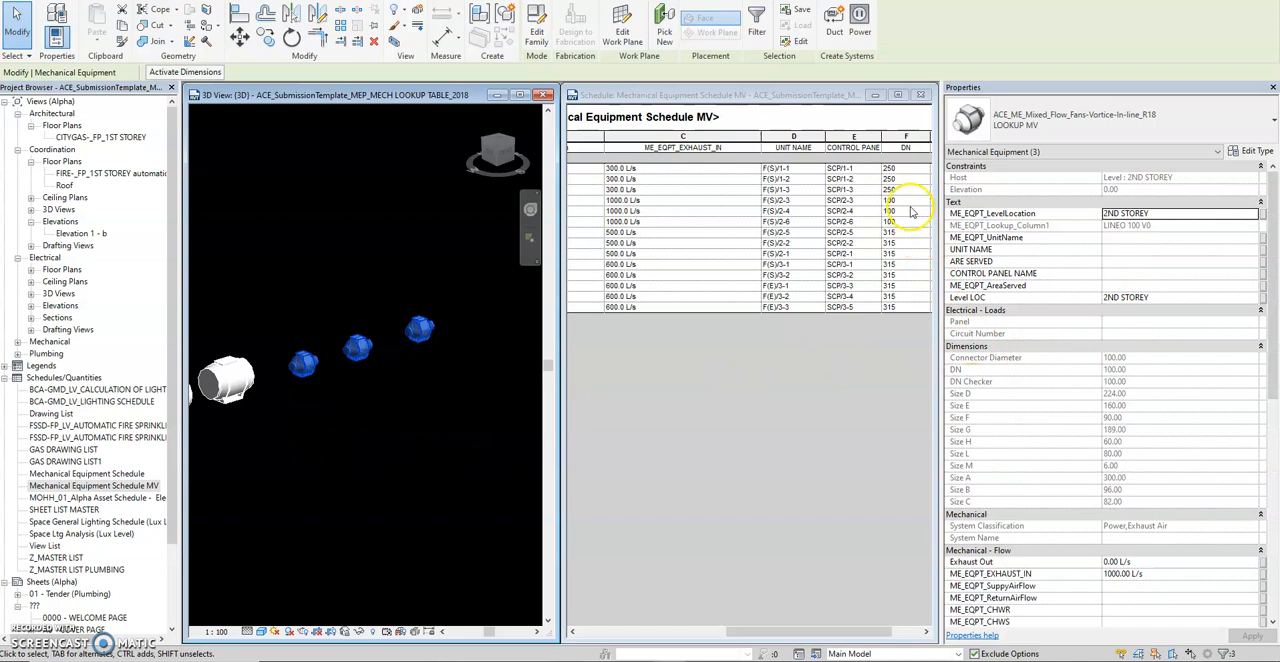
left_click(409, 375)
Set ME_EQPT_EXHAUST_IN of all six 2ND STOREY fans in the middle row to 50 L/s.
left_click_drag(446, 305, 210, 441)
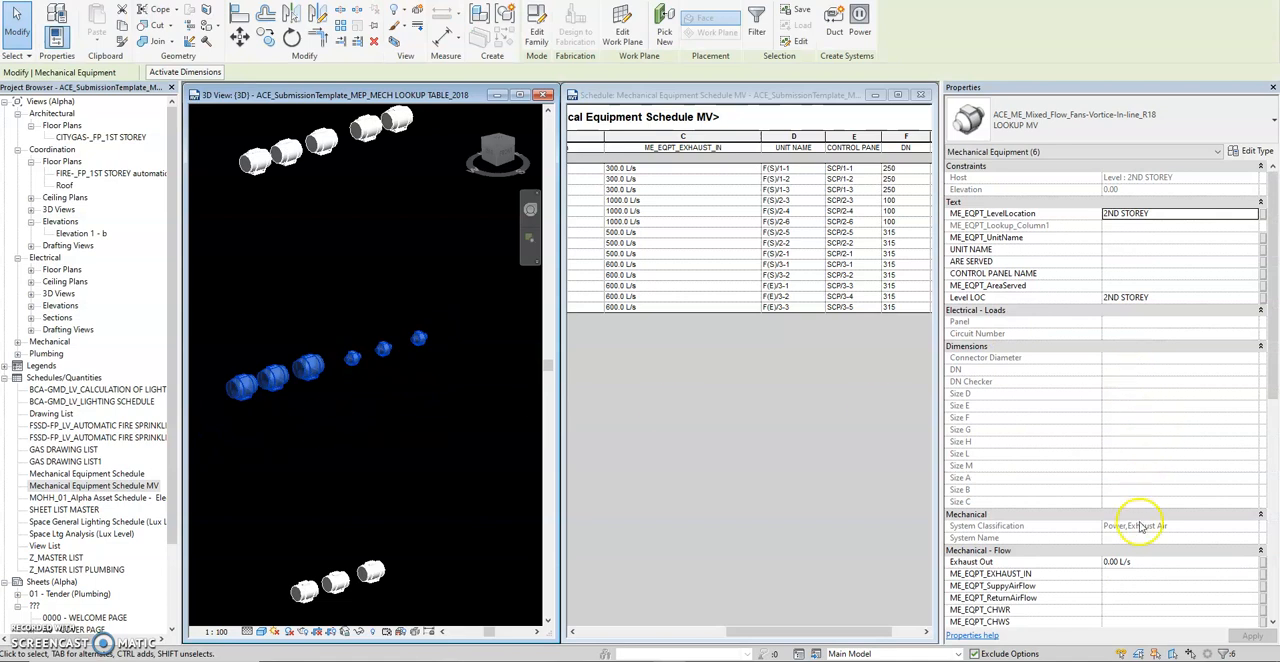
left_click(1132, 574)
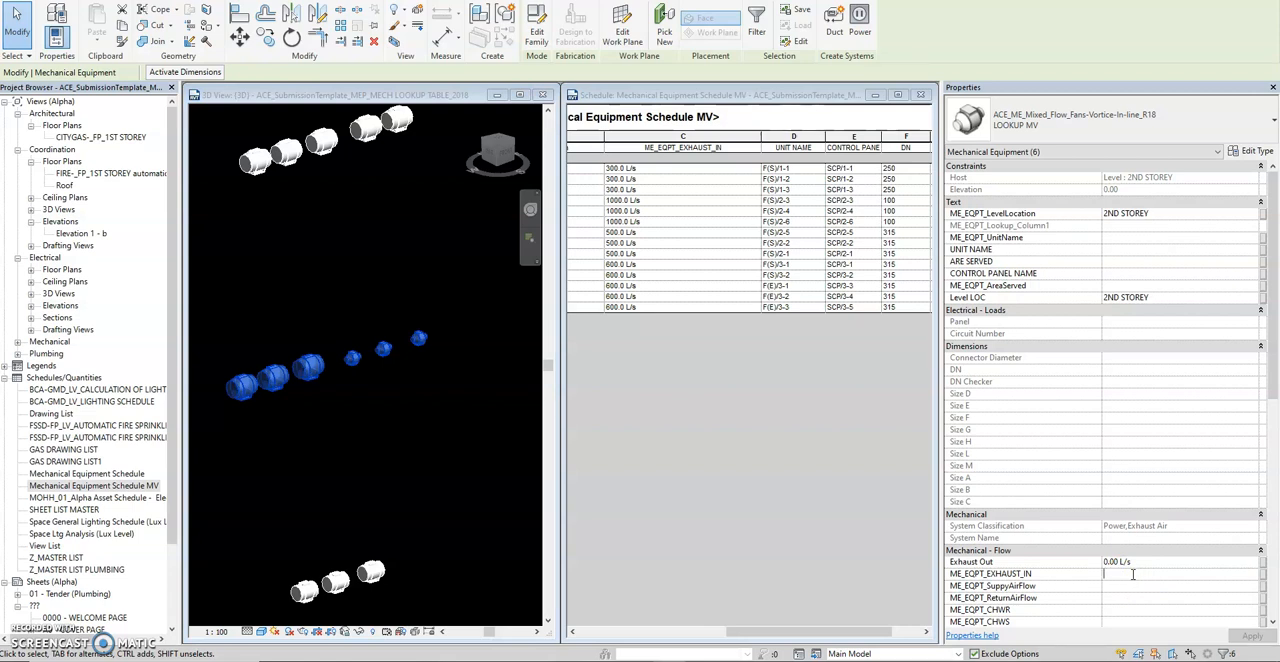
type("50")
key("Return")
left_click(449, 474)
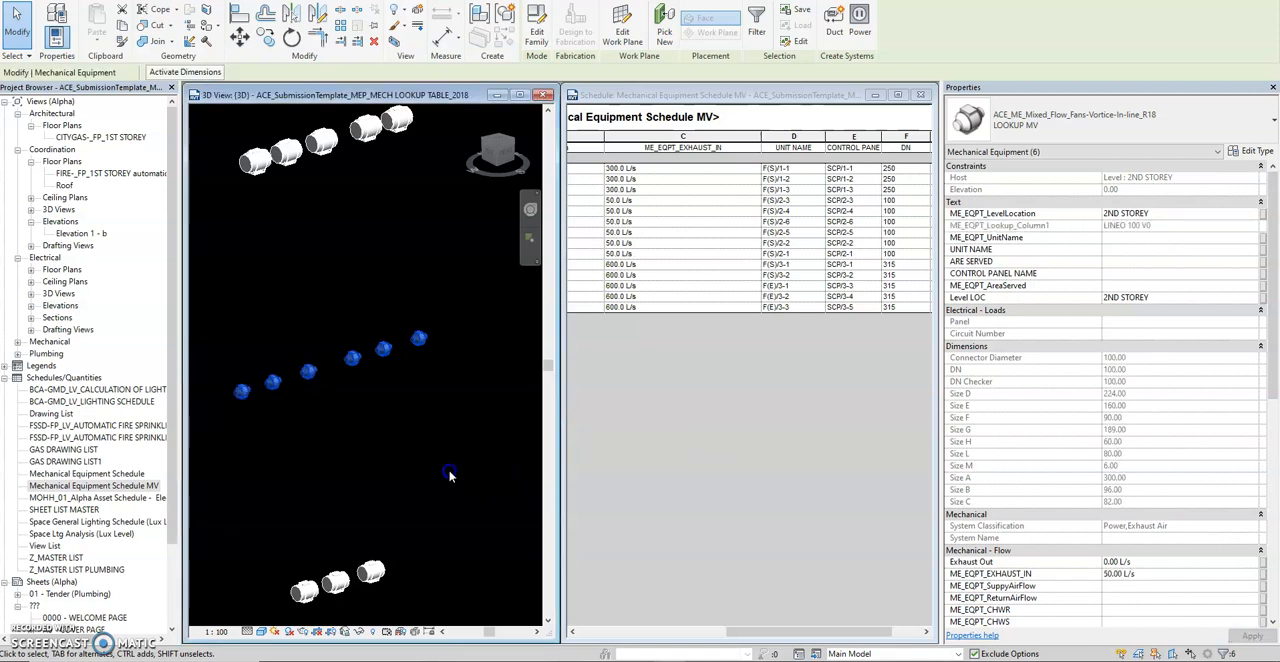
Set ME_EQPT_EXHAUST_IN of the six 2ND STOREY fans to 5000 L/s, check their properties and clear the selection.
scroll(391, 409, "up", 2)
scroll(330, 378, "down", 1)
scroll(371, 430, "up", 5)
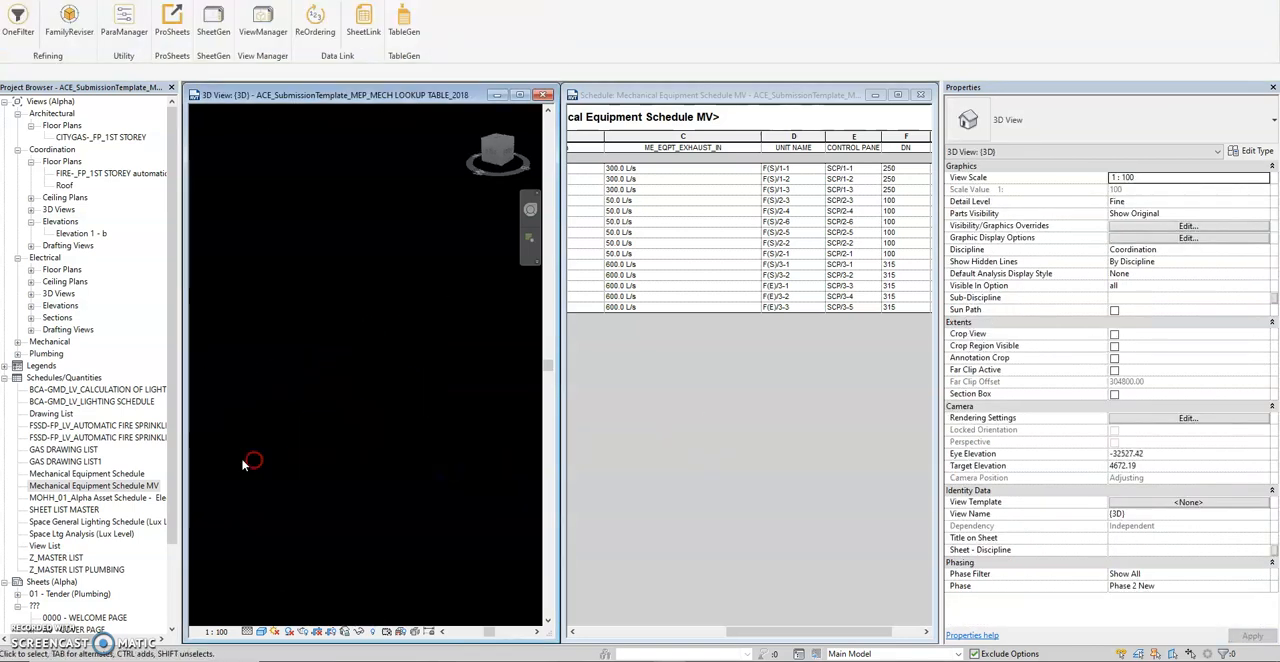
scroll(329, 408, "down", 3)
scroll(320, 430, "up", 5)
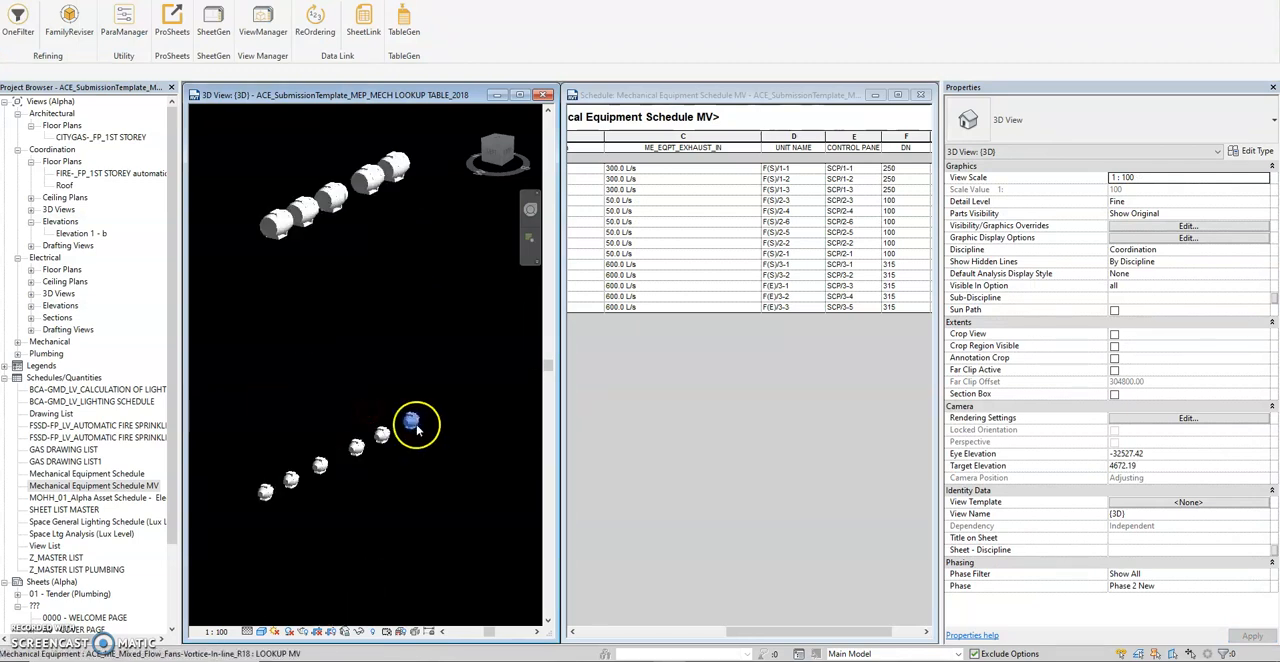
middle_click_drag(417, 428, 443, 401)
left_click_drag(468, 358, 266, 531)
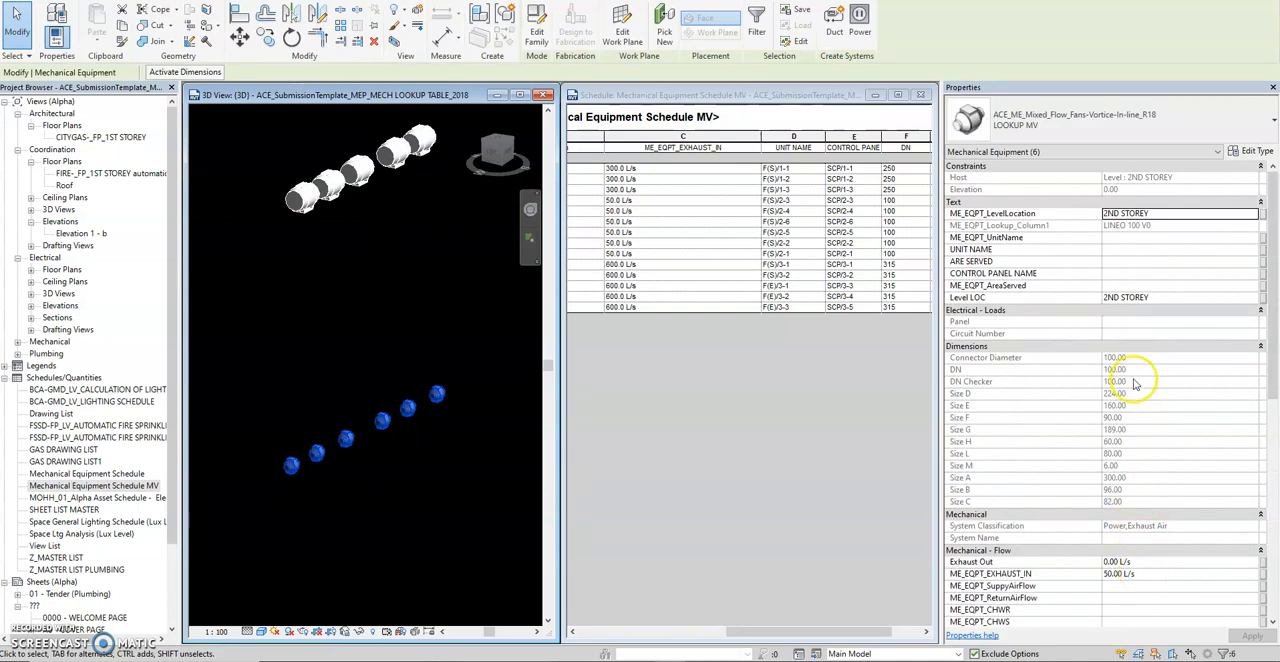
left_click(1149, 573)
type("500")
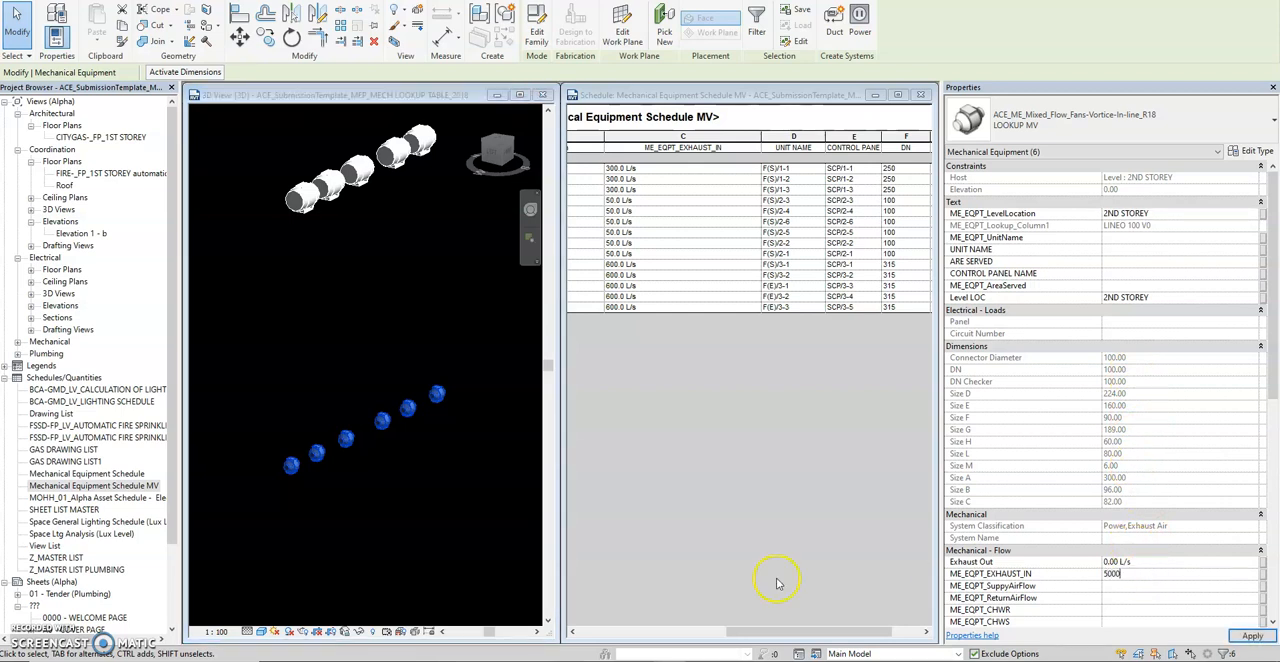
type("00 L/s")
left_click(443, 414)
left_click_drag(448, 365, 266, 517)
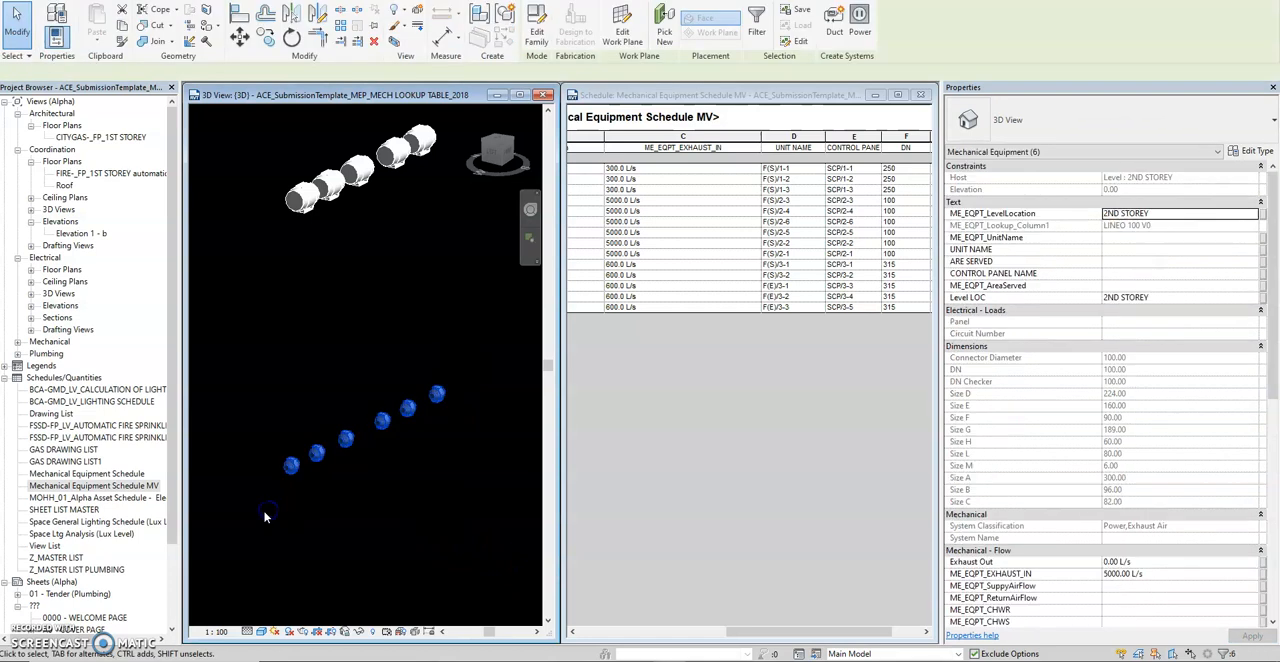
left_click(386, 337)
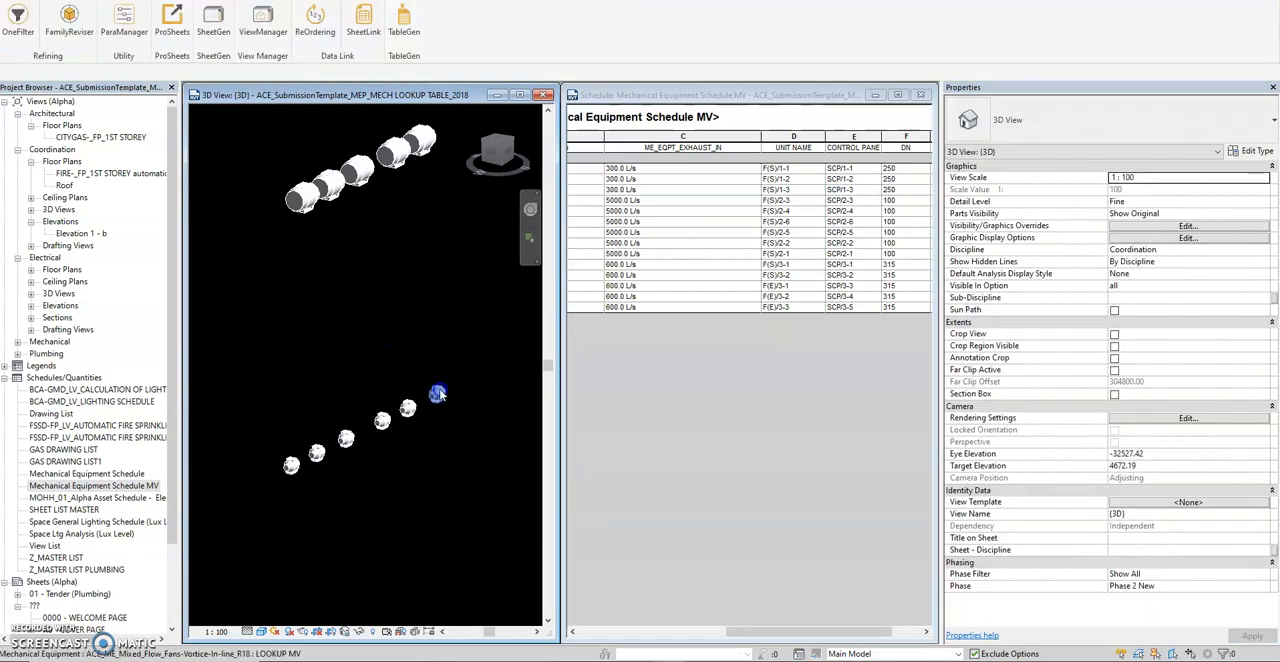
Open the family of a 2ND STOREY fan for editing and examine the lookup and DN Checker formulas in its Family Types.
left_click(436, 392)
left_click(538, 30)
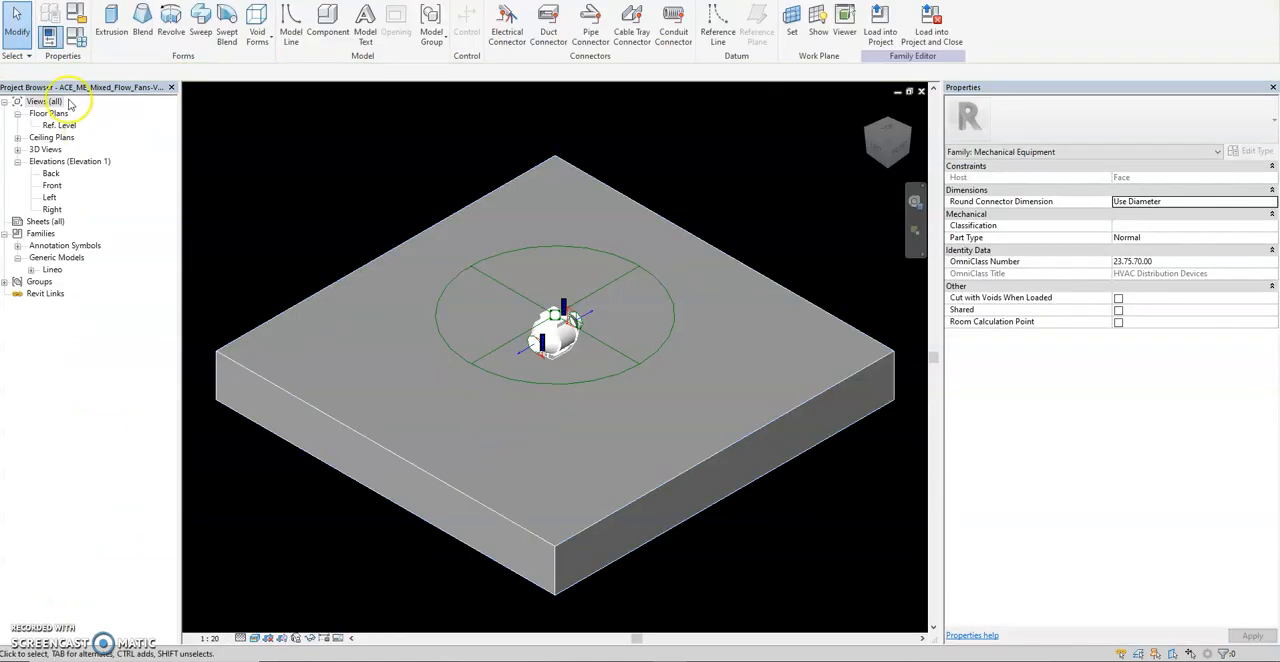
left_click(48, 36)
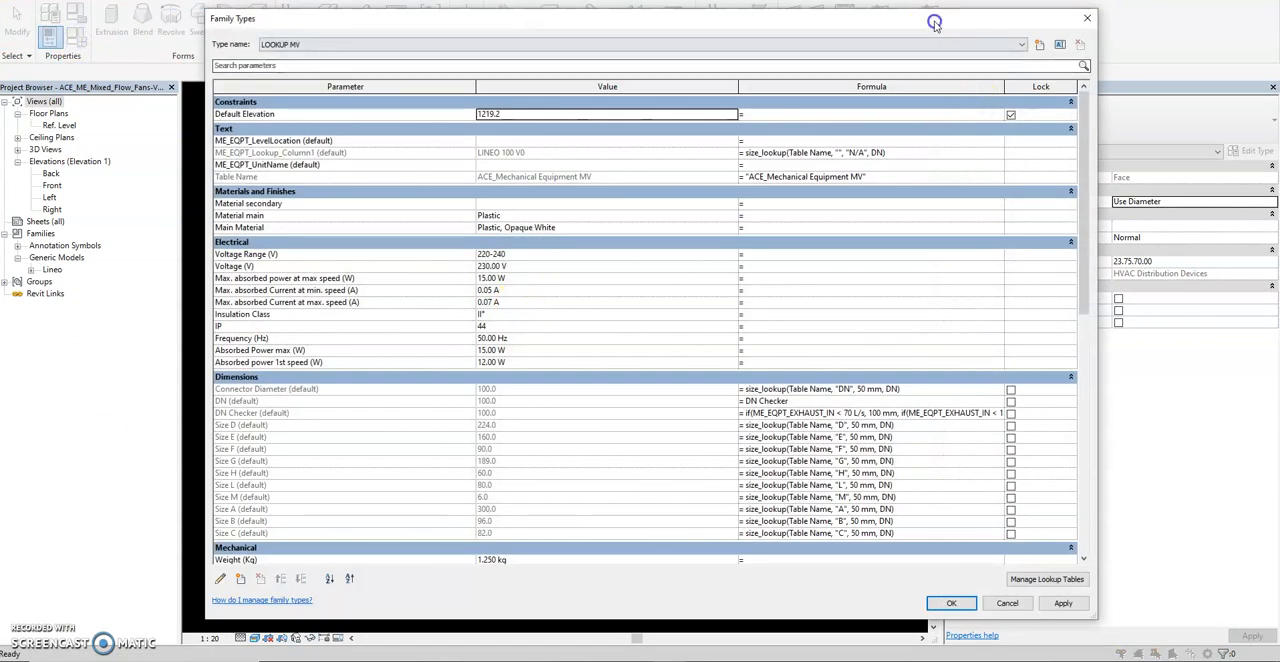
left_click_drag(935, 24, 921, 18)
left_click_drag(1083, 615, 1188, 652)
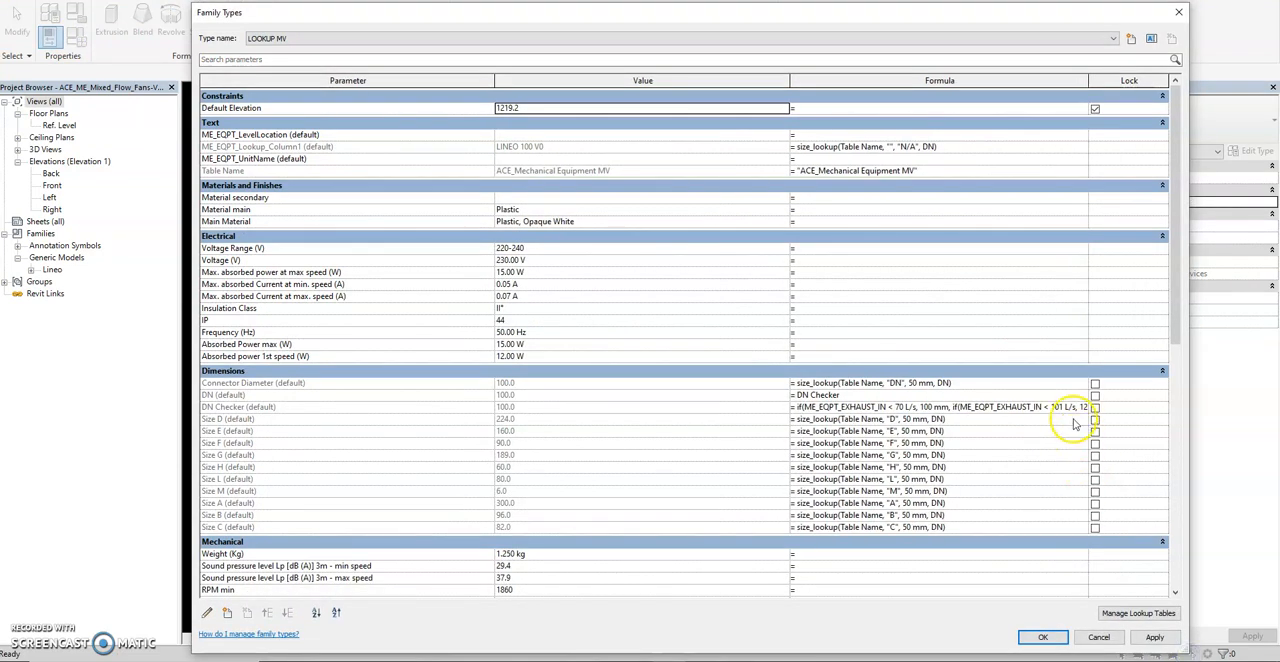
left_click_drag(790, 80, 599, 114)
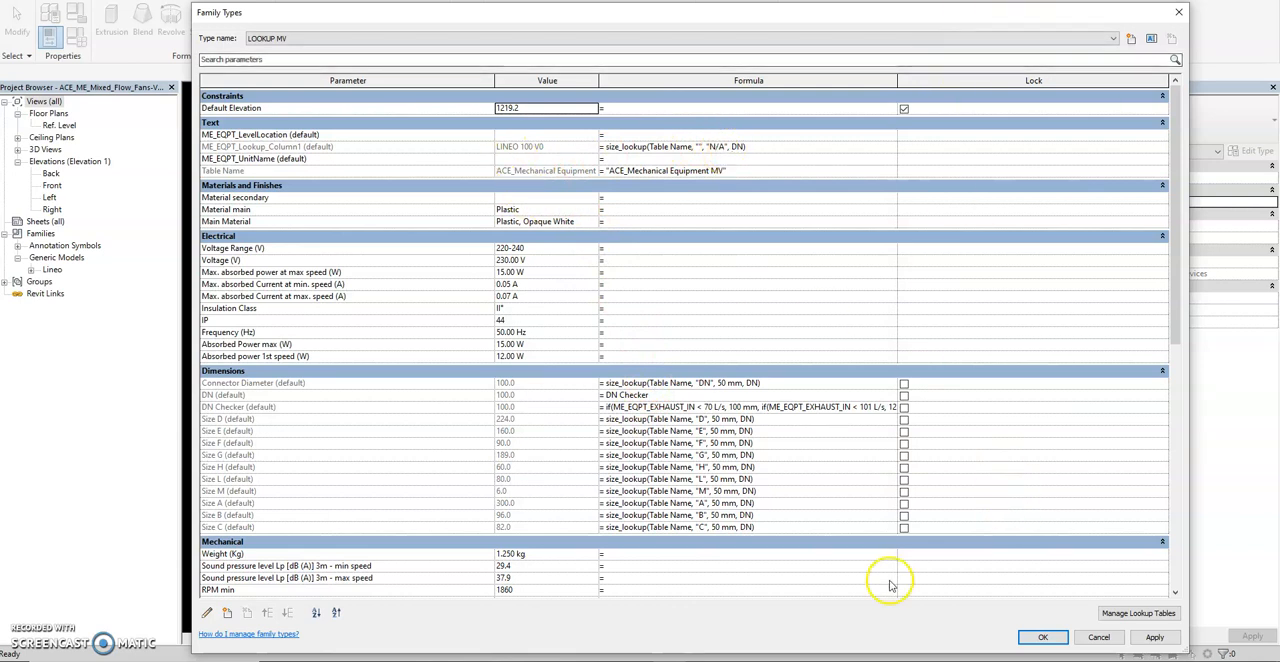
left_click(1041, 637)
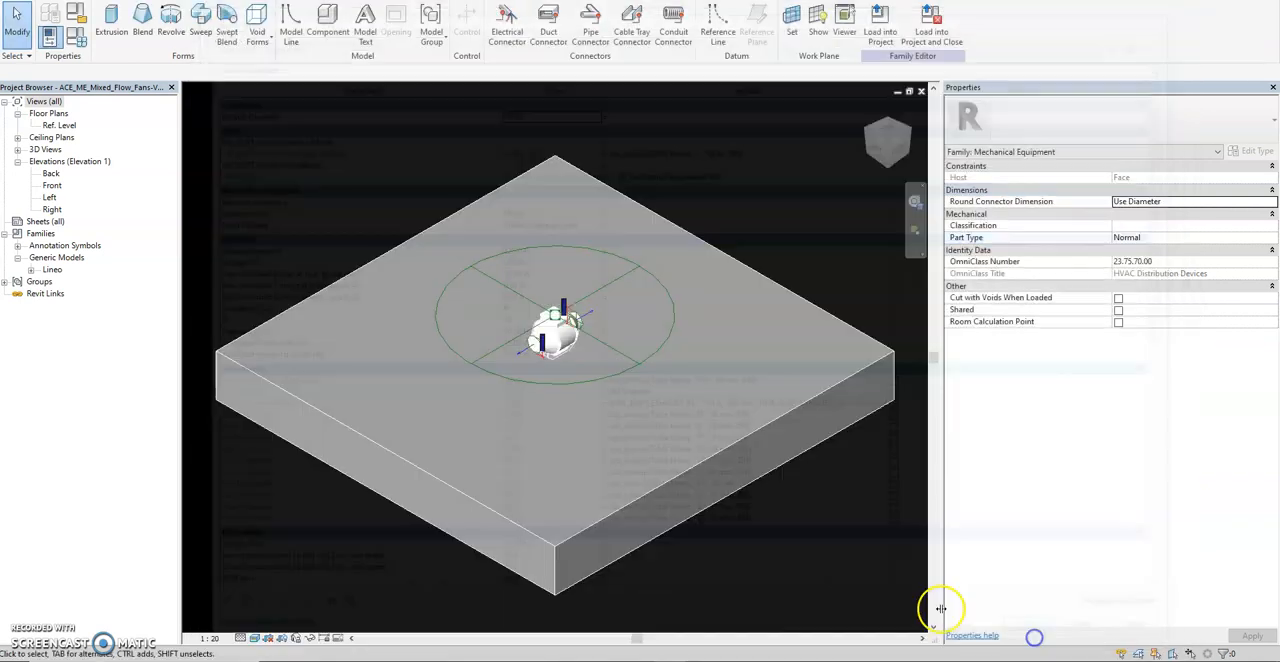
Return to the project's {3D} view and select the fan at the far end of the 3RD STOREY row to view its properties.
key("ctrl+Tab")
scroll(422, 300, "down", 2)
middle_click_drag(448, 410, 475, 398)
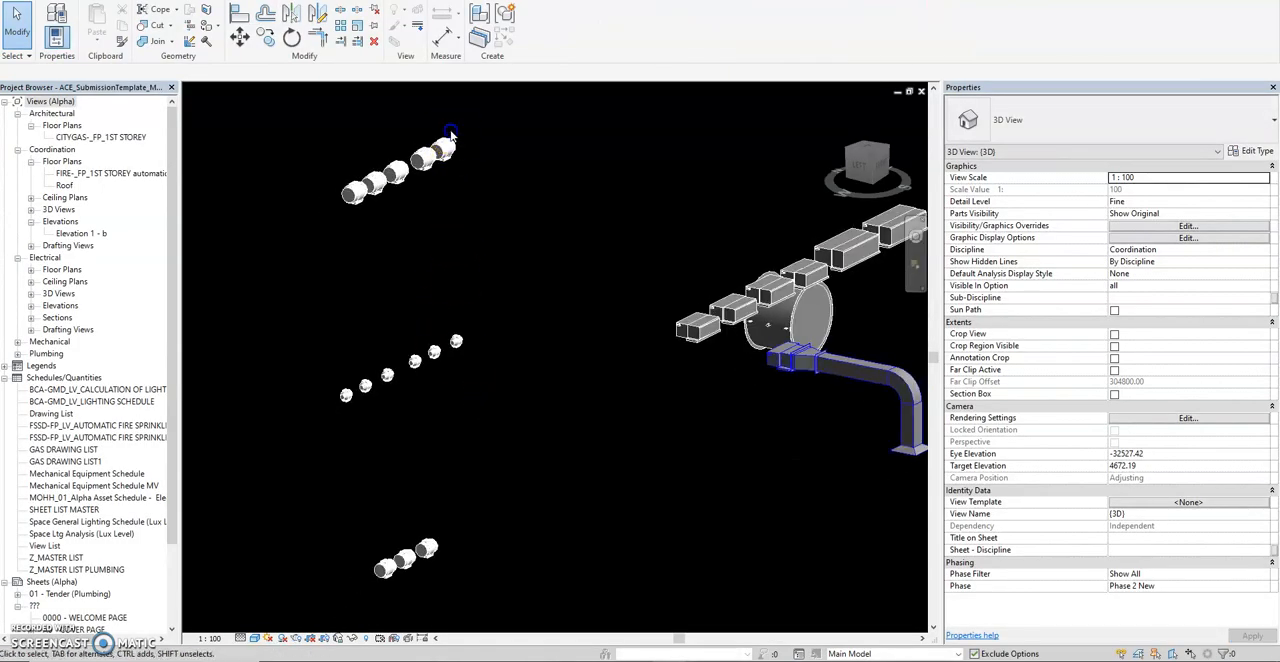
left_click(449, 138)
scroll(445, 140, "up", 2)
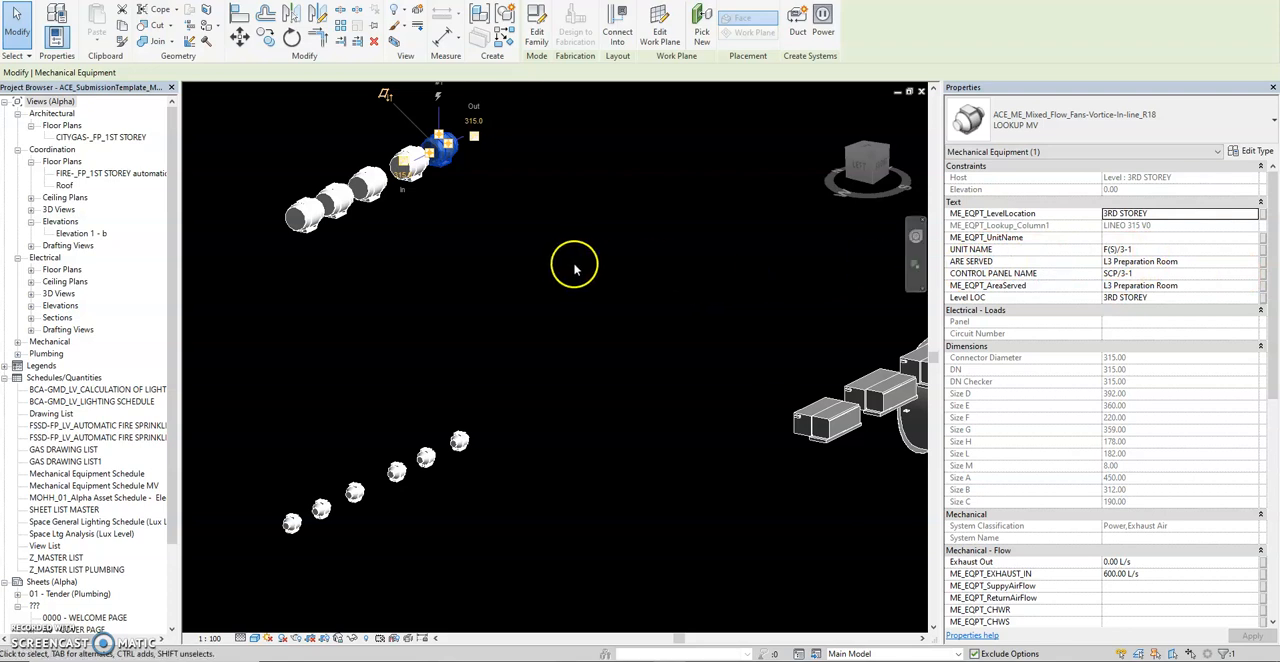
Select all five 3RD STOREY fans, review their shared text, dimension and flow parameters, and clear the selection.
left_click(387, 260)
left_click_drag(474, 120, 231, 256)
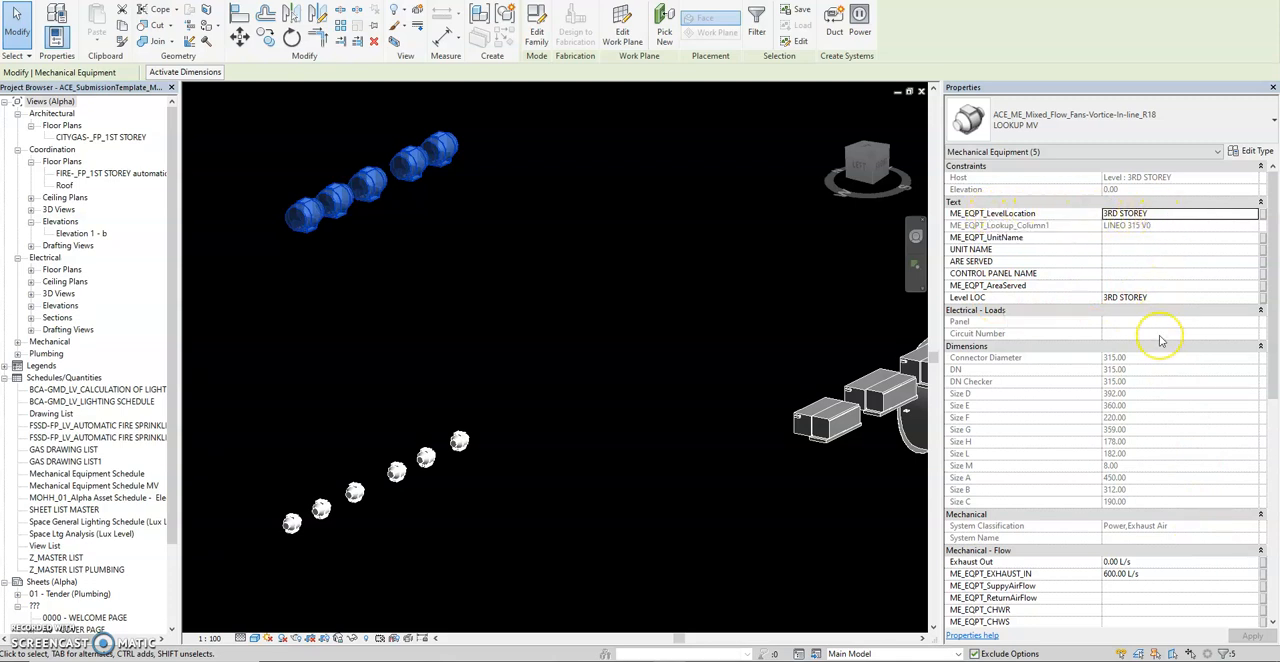
scroll(1162, 335, "down", 1)
scroll(1160, 341, "down", 4)
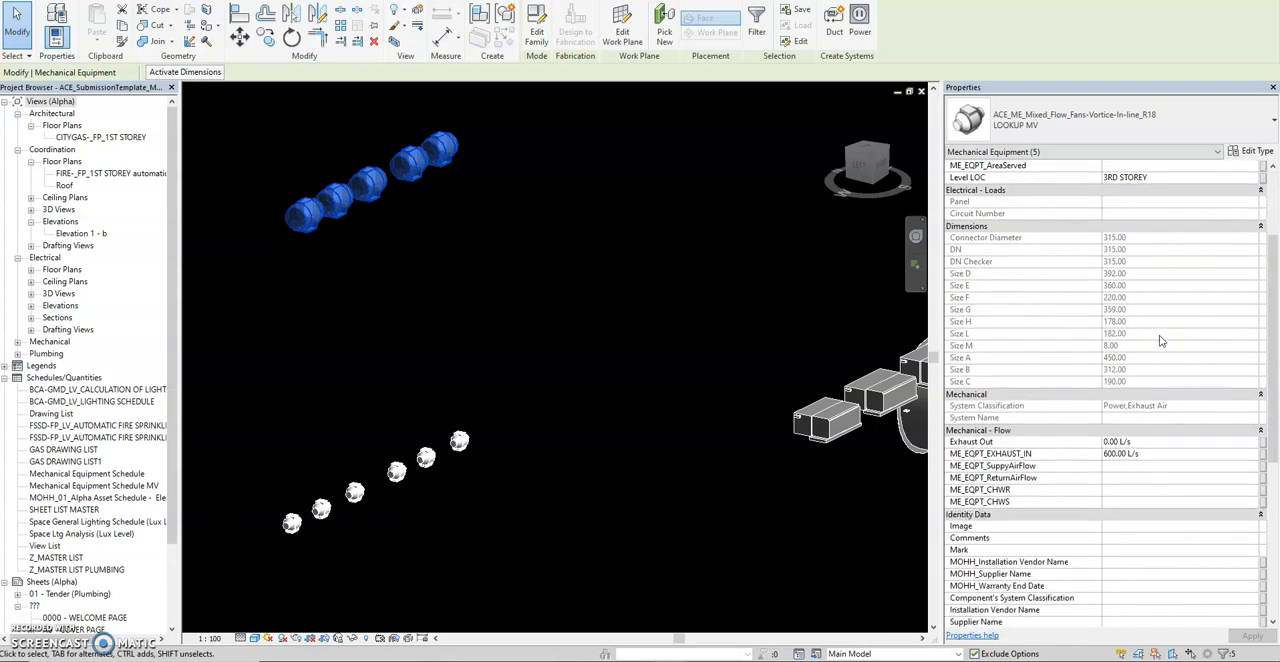
scroll(1162, 341, "down", 6)
scroll(1162, 342, "up", 5)
left_click(597, 374)
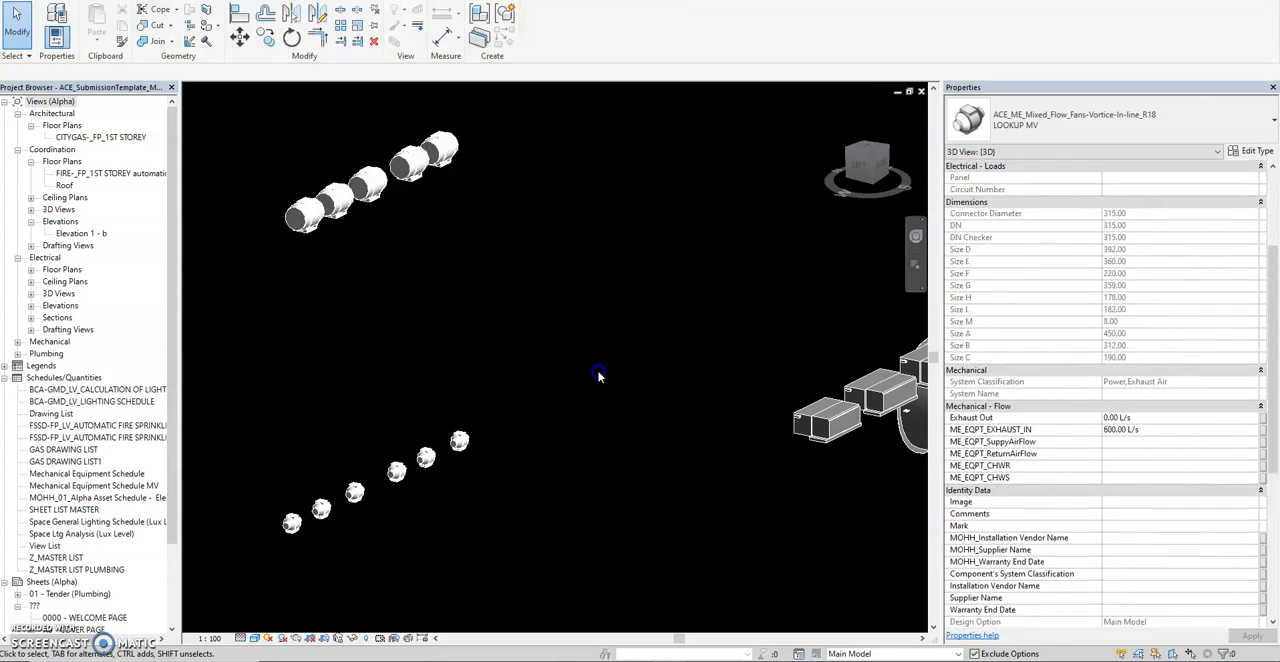
Check the UNIT NAME value of the single fan at the far end of the 3RD STOREY row and deselect it.
left_click(437, 160)
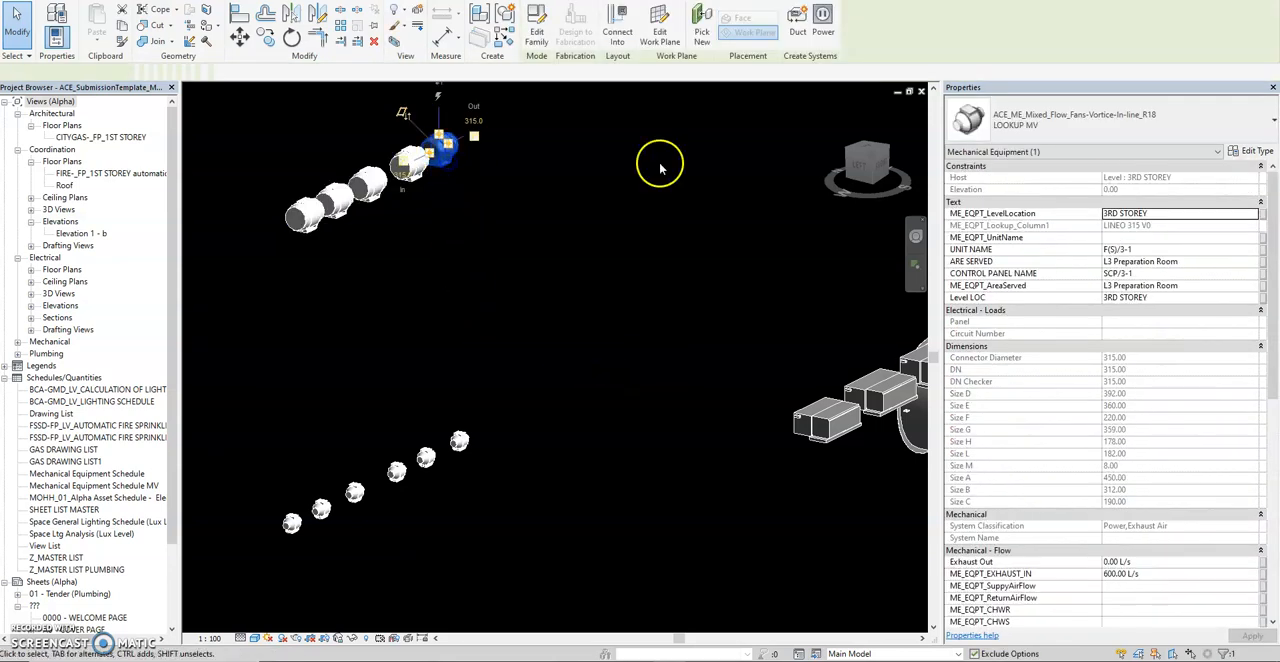
left_click(1180, 250)
left_click(673, 270)
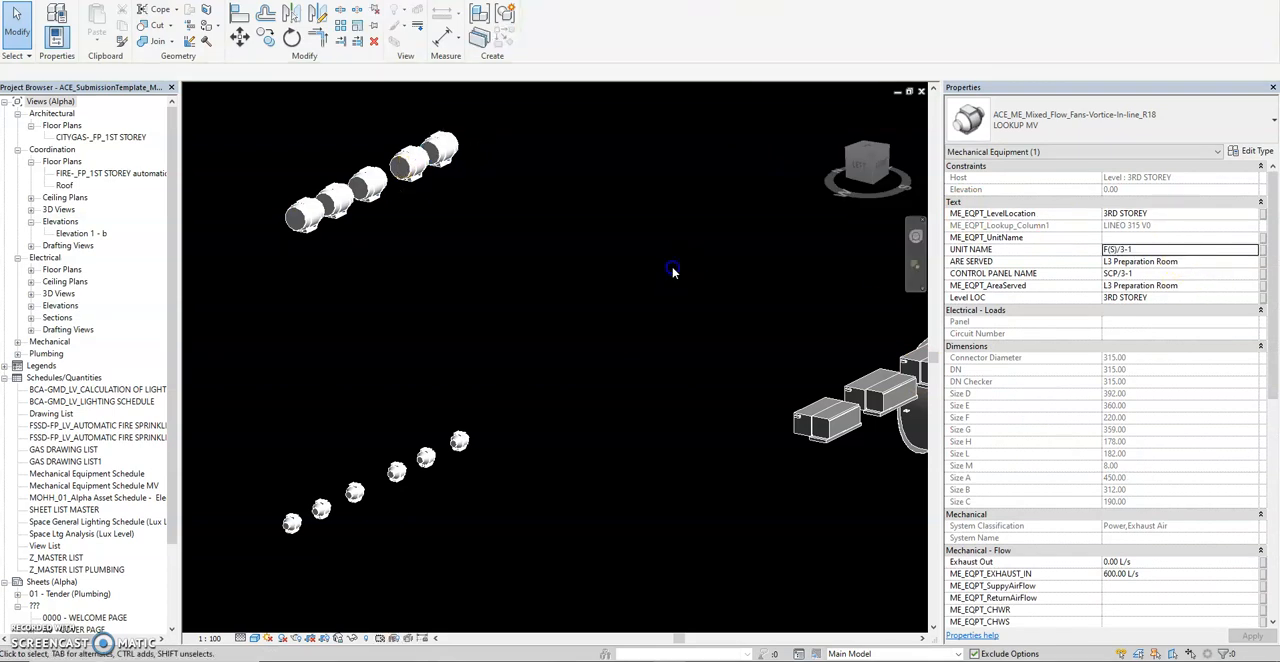
Select the fan at the far end of the 2ND STOREY row to inspect its unit name, dimensions and exhaust value.
scroll(672, 375, "down", 3)
middle_click_drag(669, 400, 660, 448, "shift")
scroll(660, 448, "down", 3)
middle_click_drag(403, 257, 720, 402)
scroll(462, 278, "up", 2)
left_click_drag(600, 237, 354, 528)
scroll(430, 438, "up", 2)
middle_click_drag(487, 495, 528, 333, "shift")
left_click(530, 336)
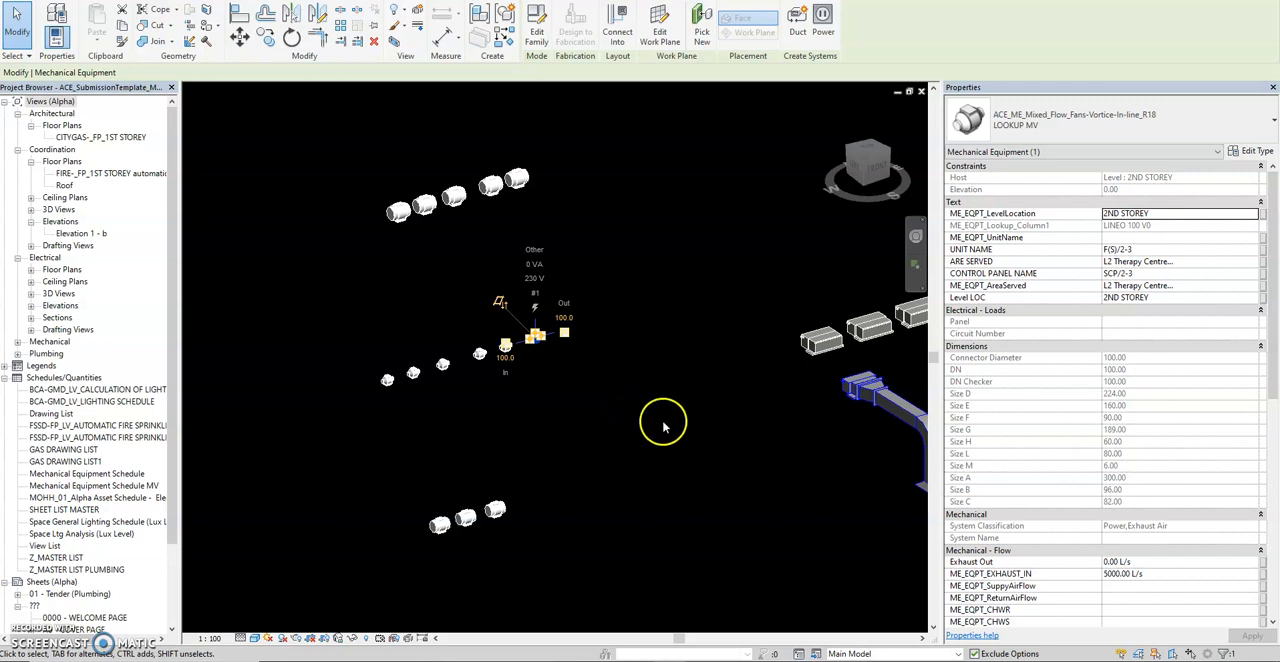
Select the first ACE_EQPT_Fan Coil Unit with Plenum, review the type properties of UNIT A and close them.
middle_click_drag(663, 427, 576, 448)
left_click(720, 372)
middle_click_drag(607, 437, 605, 436)
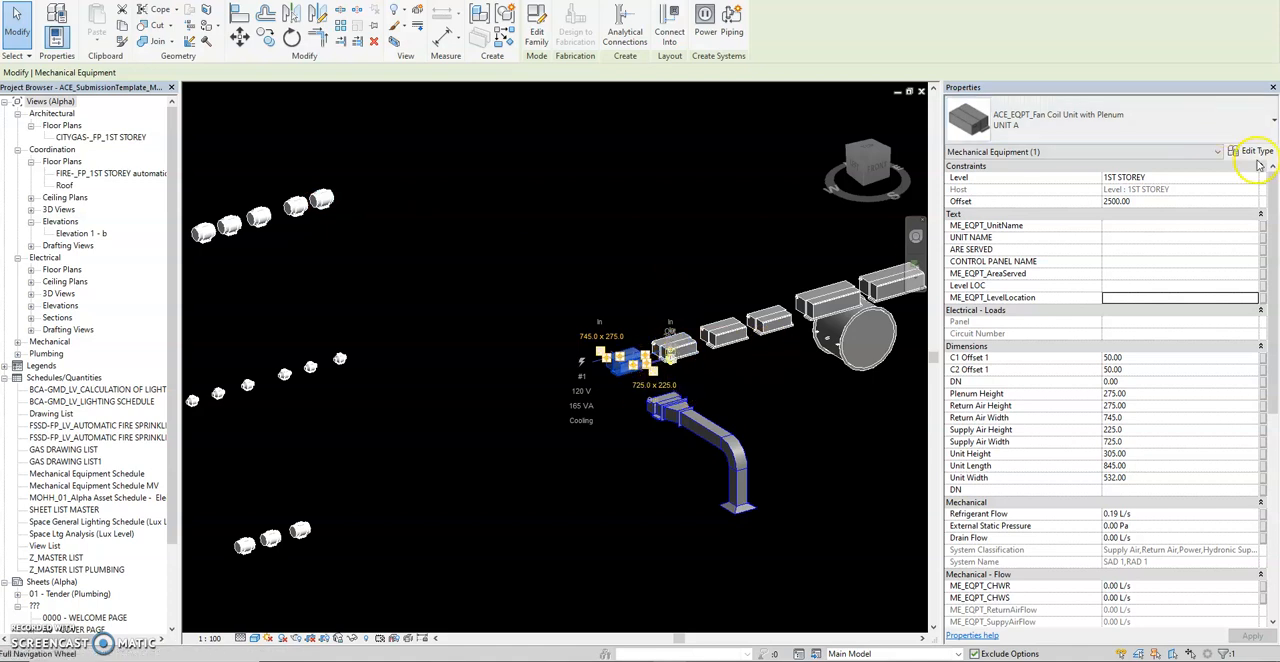
left_click(1258, 160)
scroll(1075, 340, "down", 5)
scroll(1083, 340, "up", 1)
scroll(1083, 340, "down", 6)
scroll(1083, 340, "up", 7)
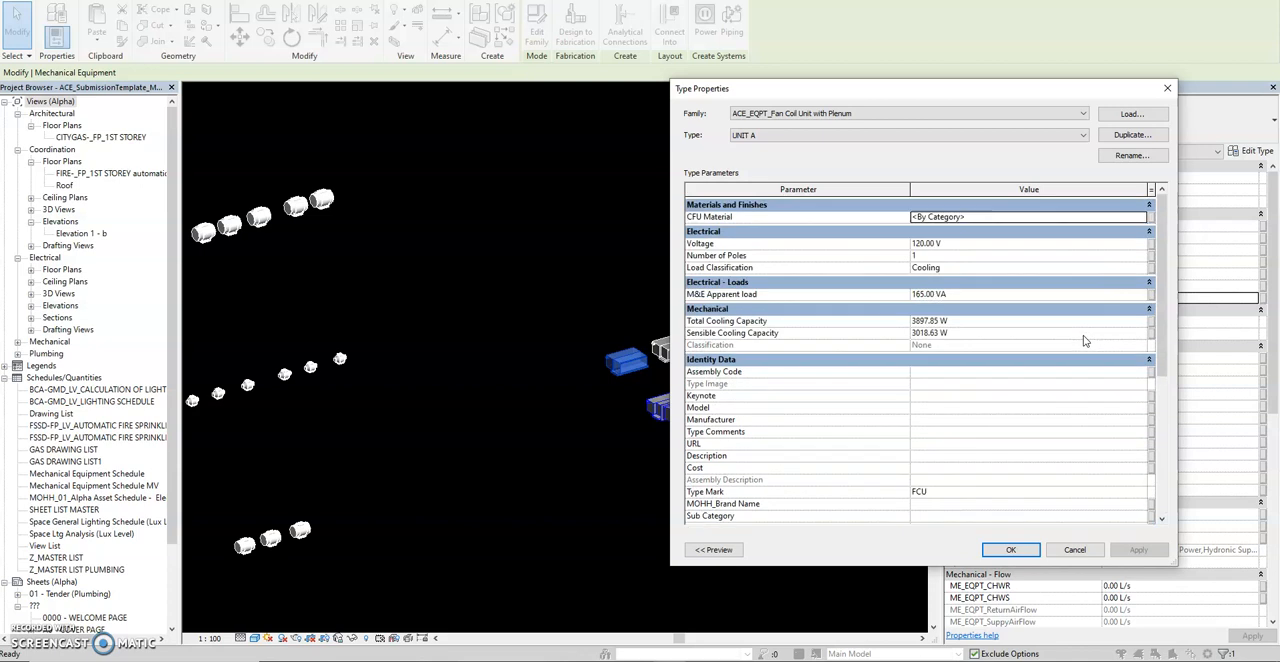
left_click(1167, 89)
Deselect the fan coil unit and bring the three rows of fans back into view.
scroll(684, 422, "up", 2)
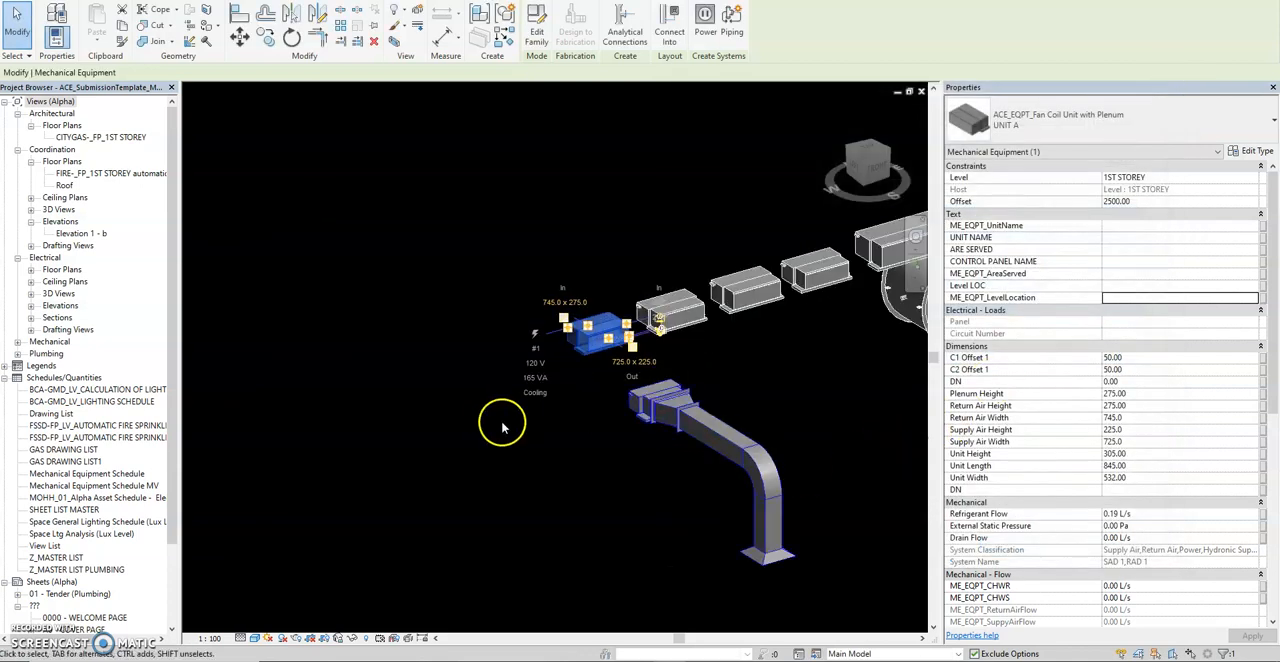
left_click(478, 431)
scroll(475, 431, "down", 1)
scroll(475, 432, "up", 2)
middle_click_drag(475, 416, 607, 443)
middle_click_drag(618, 514, 605, 519, "shift")
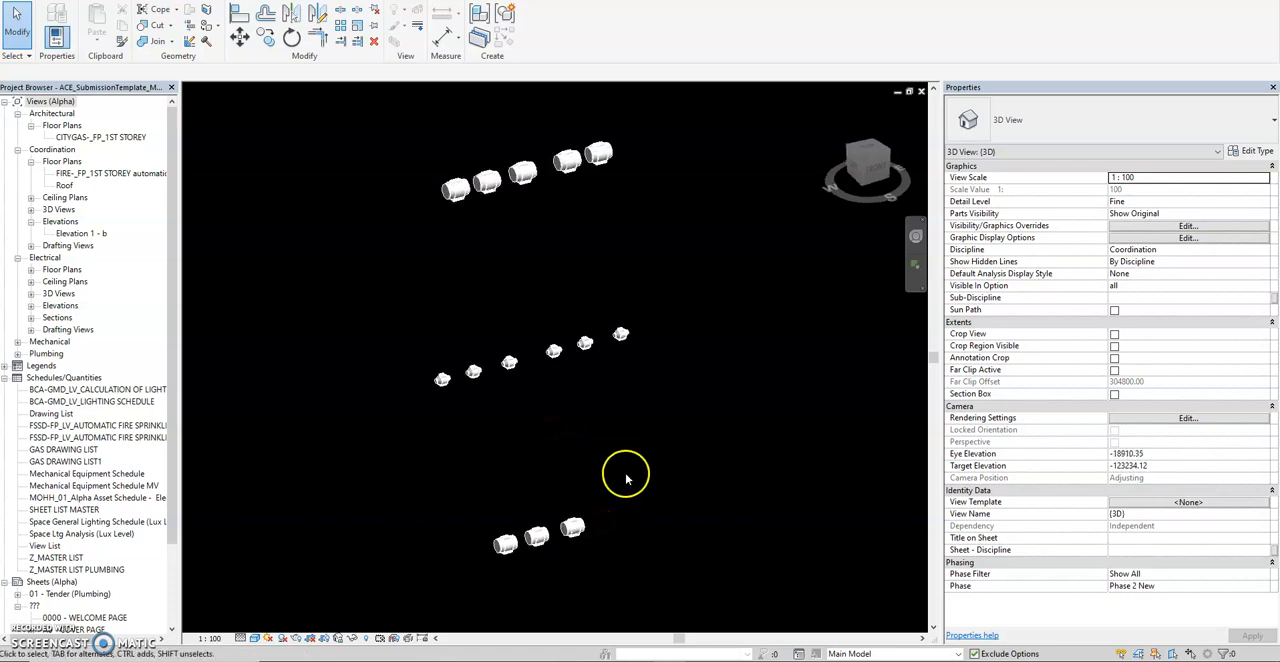